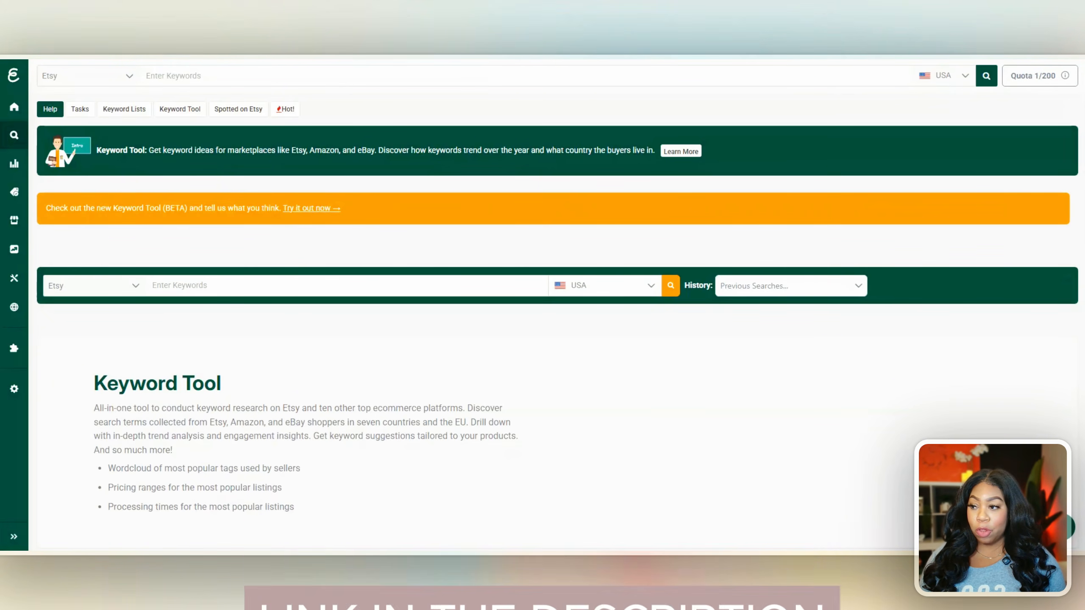
Look up the keyword "WALL ART" for Etsy in the USA and inspect its monthly search trend
click(179, 285)
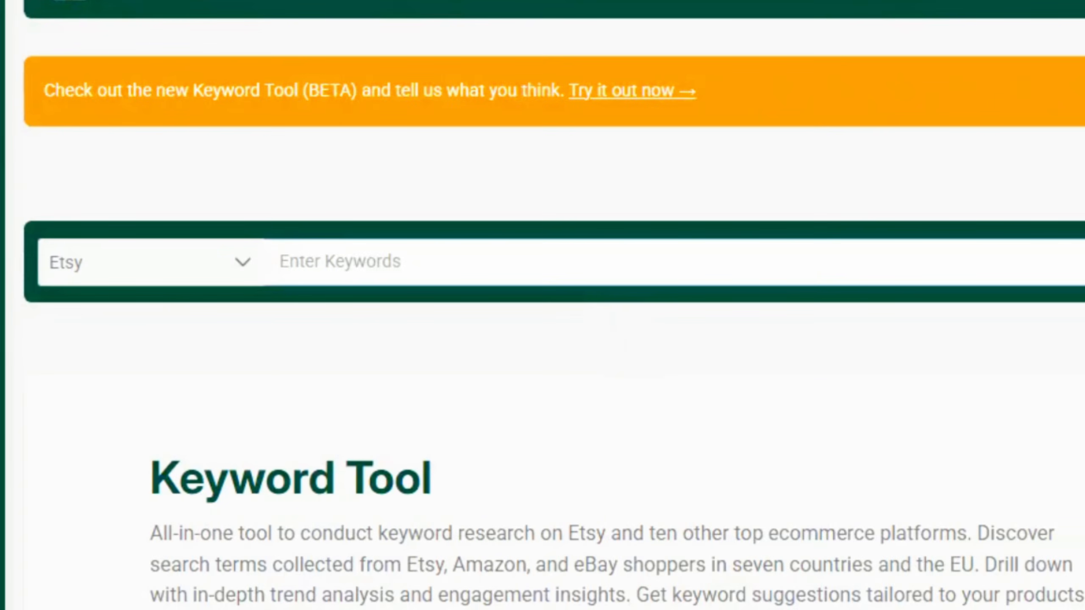
text(WALL ART)
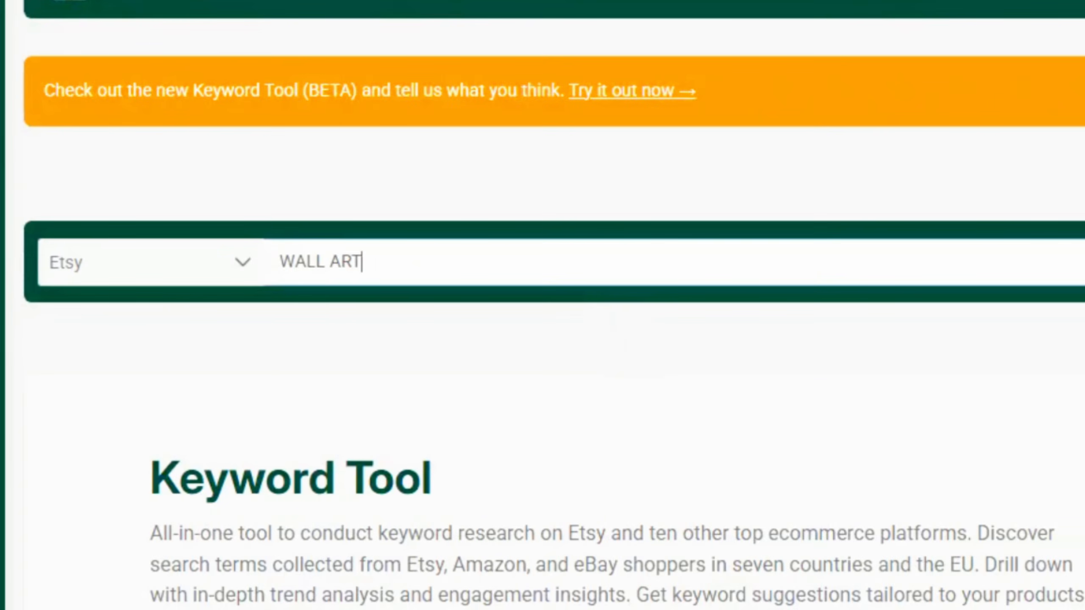
key(Return)
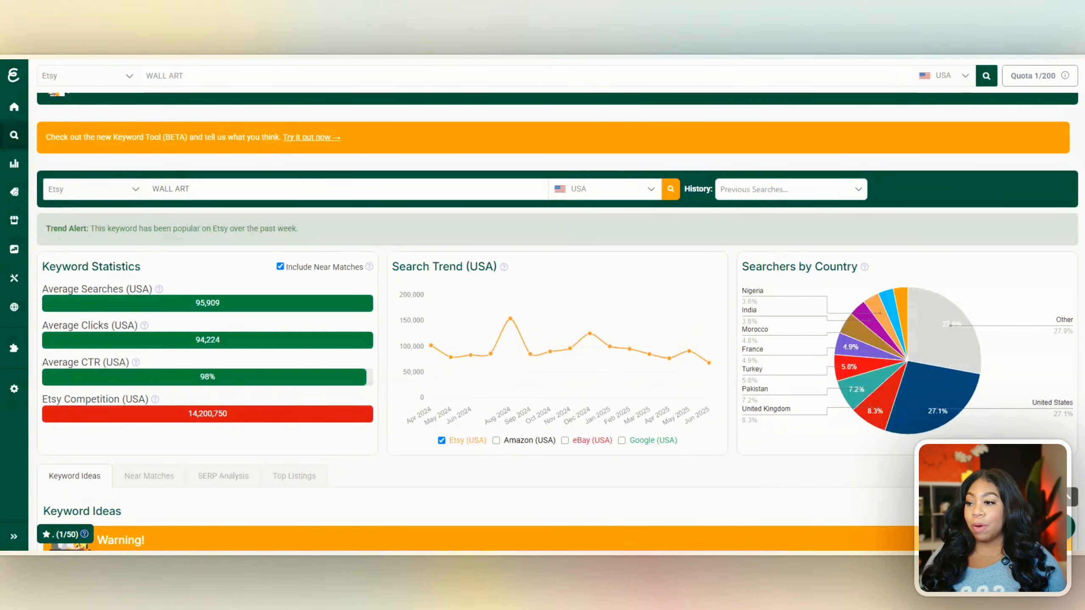
mouse_move(418, 353)
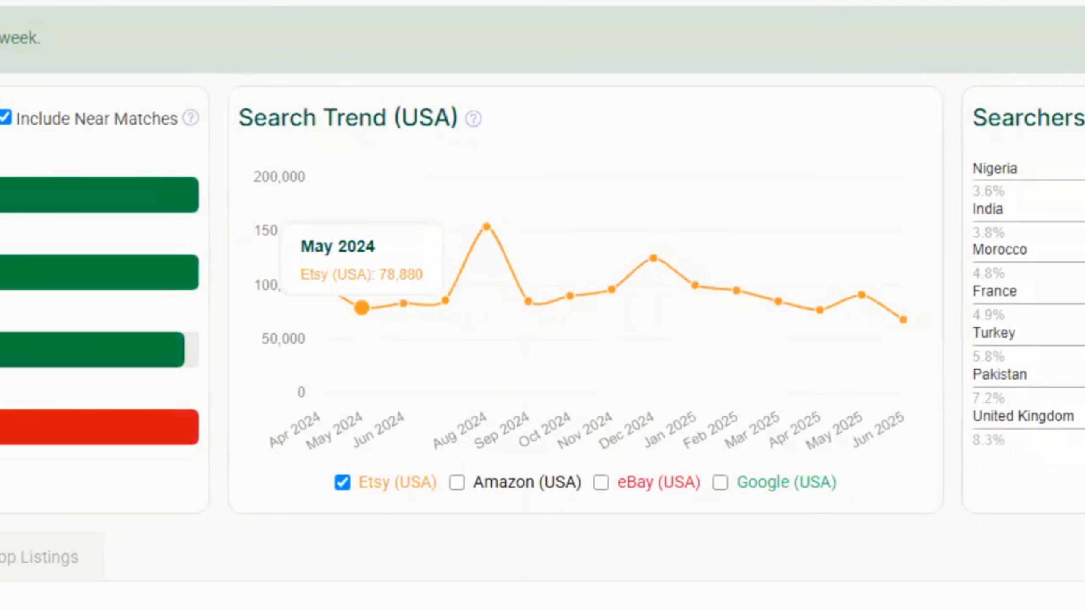
mouse_move(503, 239)
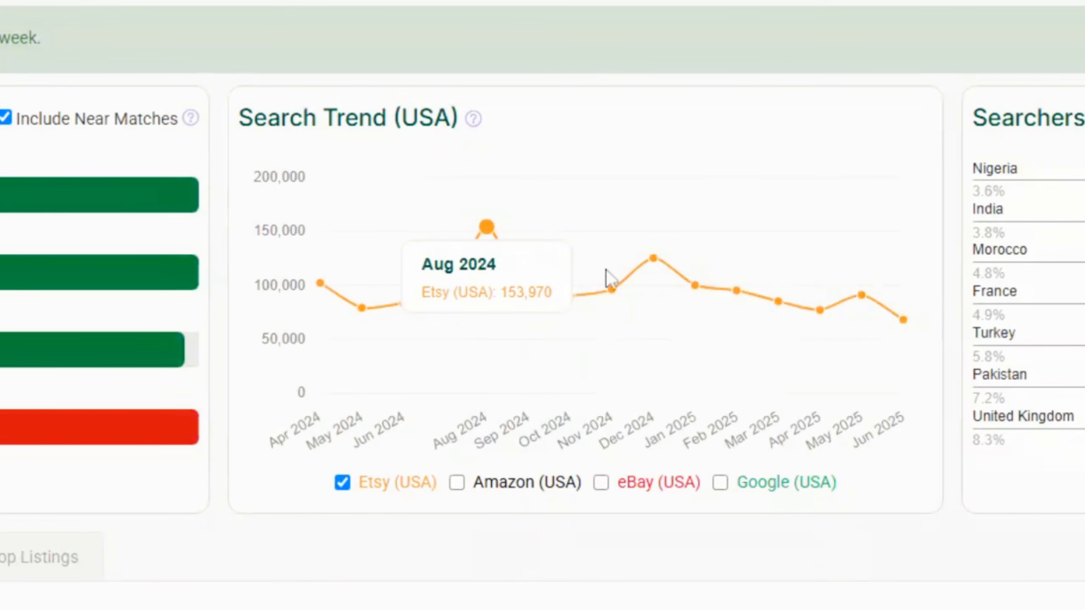
mouse_move(903, 329)
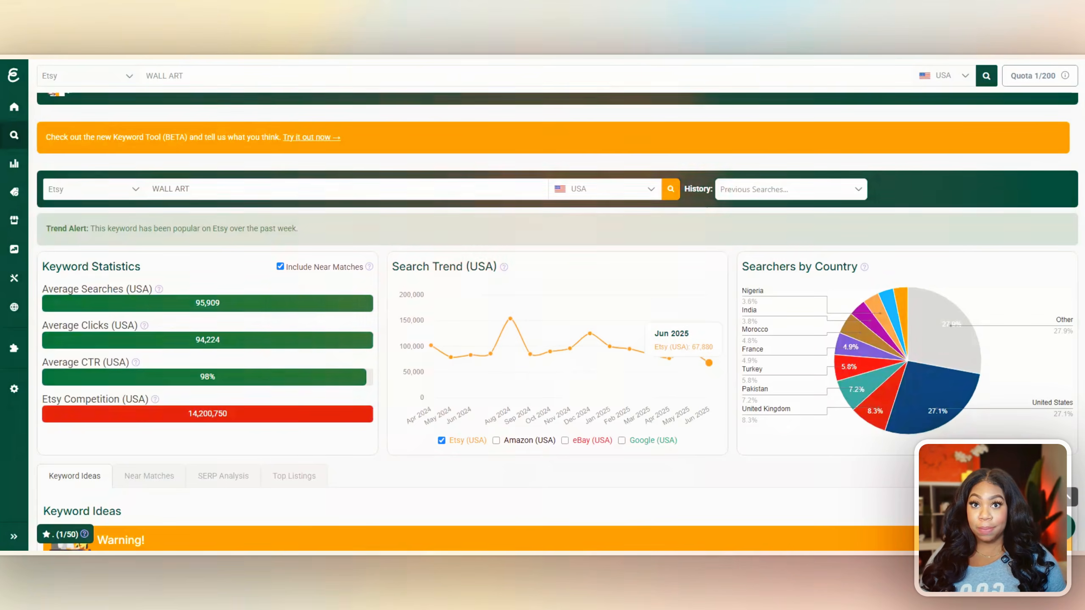
Sort the keyword ideas by Etsy competition in ascending order and inspect the search trend of the first keywords
scroll(1081, 182, down, 5)
scroll(1081, 181, down, 7)
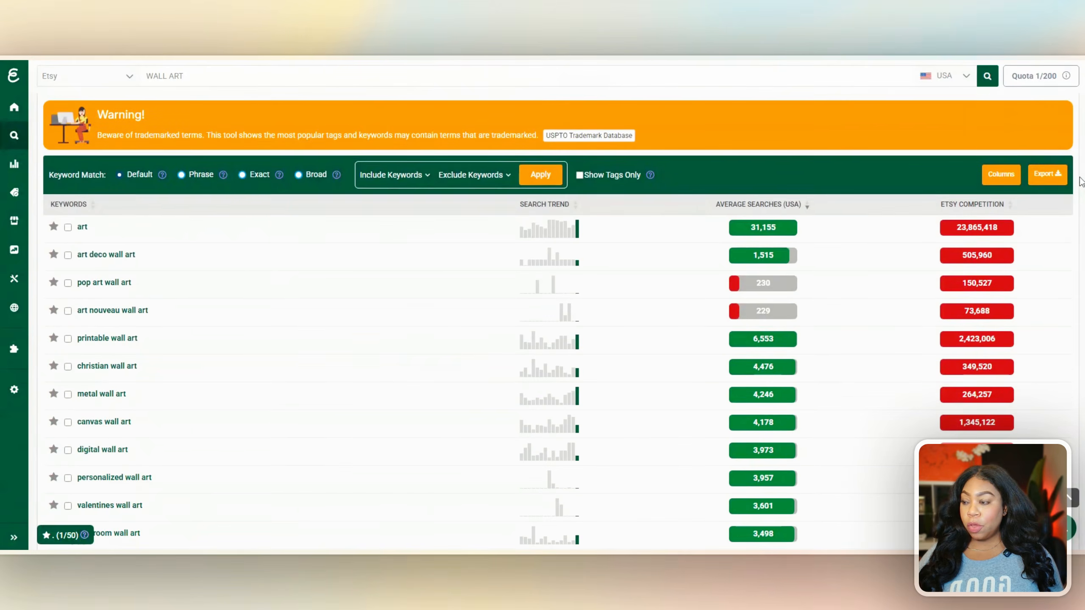
scroll(1080, 182, up, 3)
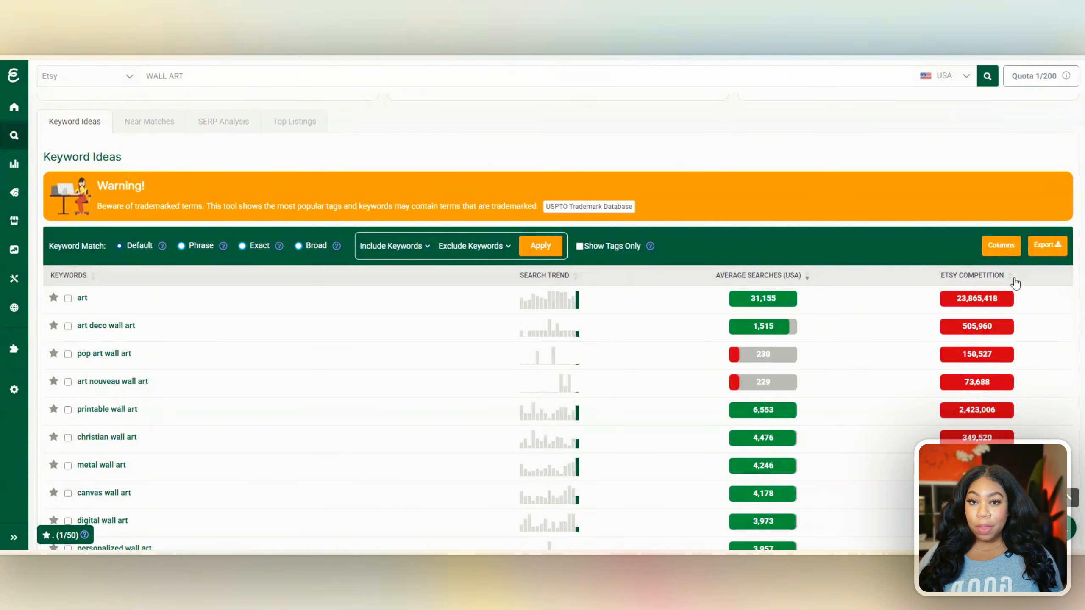
click(1014, 279)
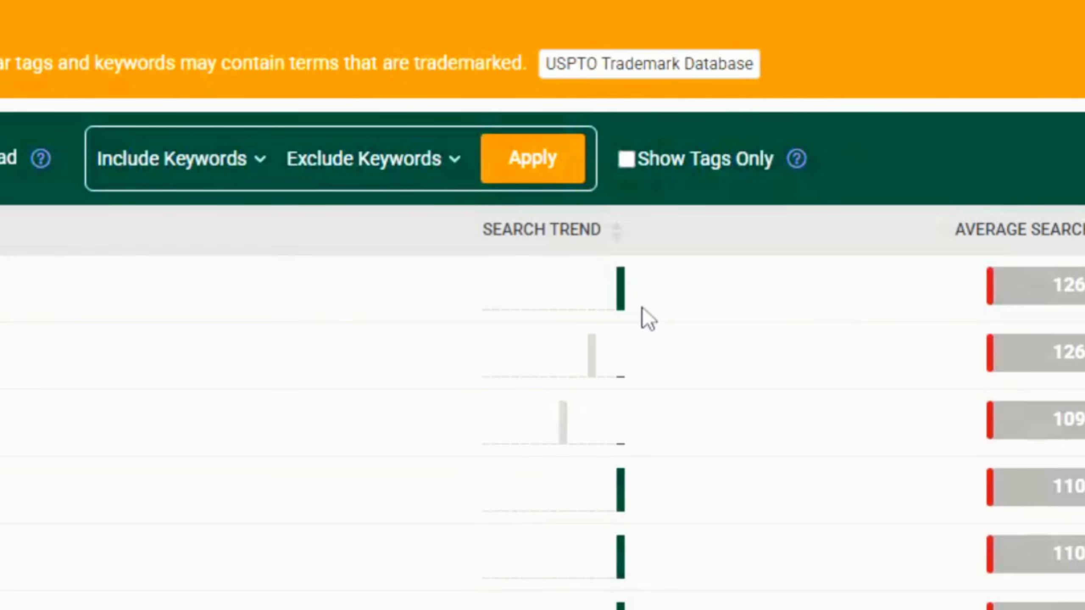
mouse_move(622, 311)
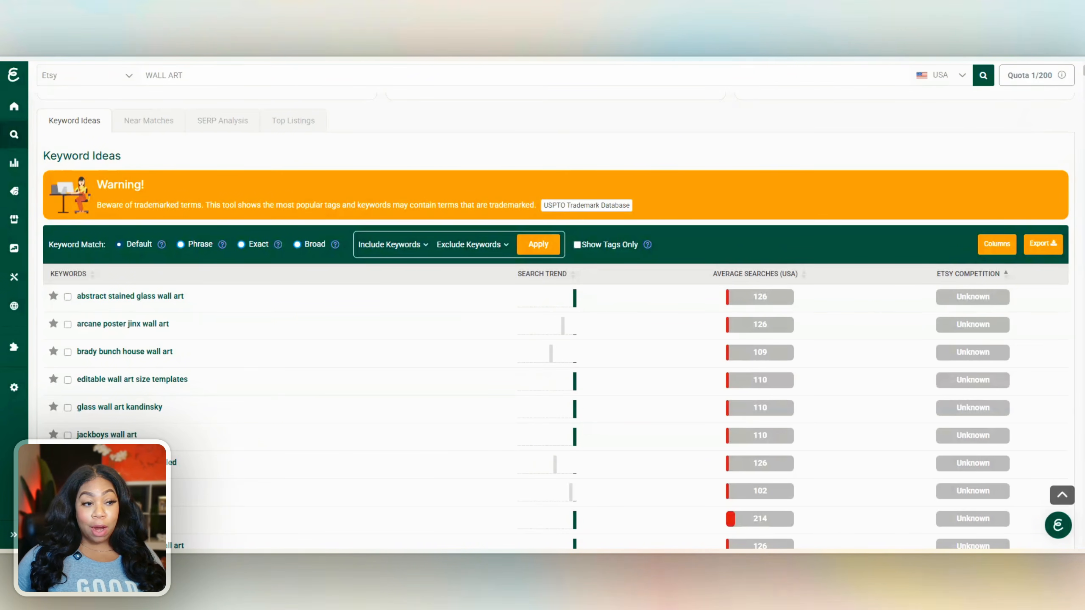
mouse_move(575, 299)
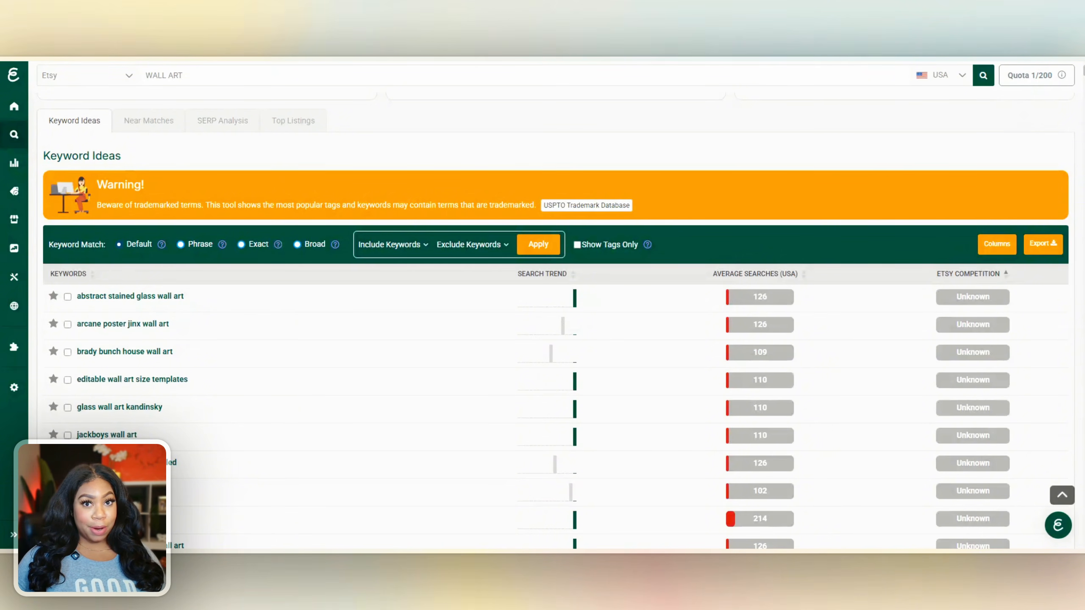
Go through the low-competition keyword ideas, star "orion nebula wall art" and check its latest monthly searches
scroll(594, 304, down, 2)
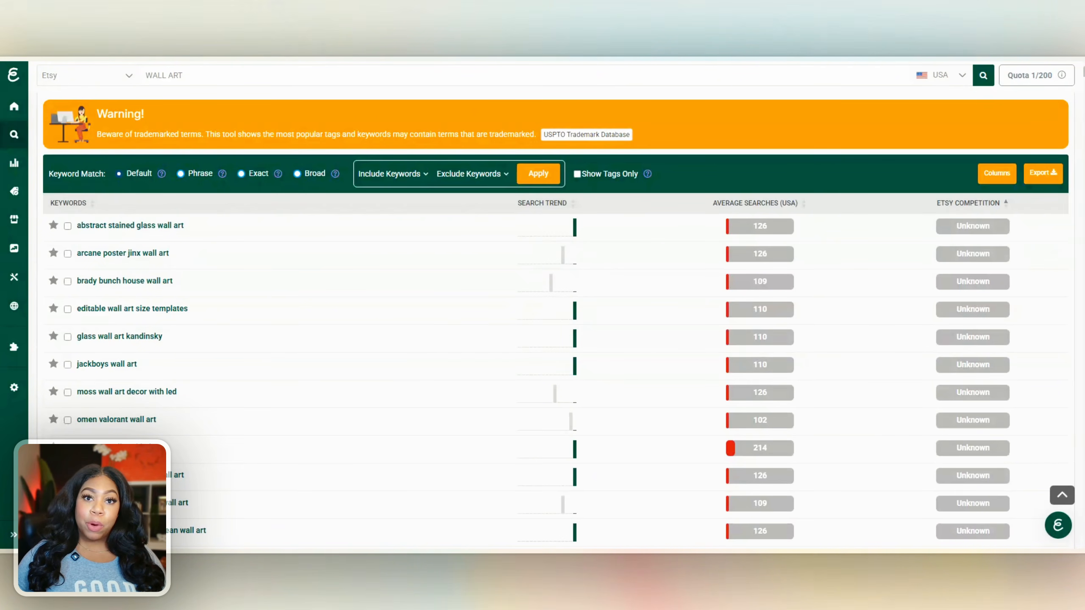
scroll(1042, 251, down, 15)
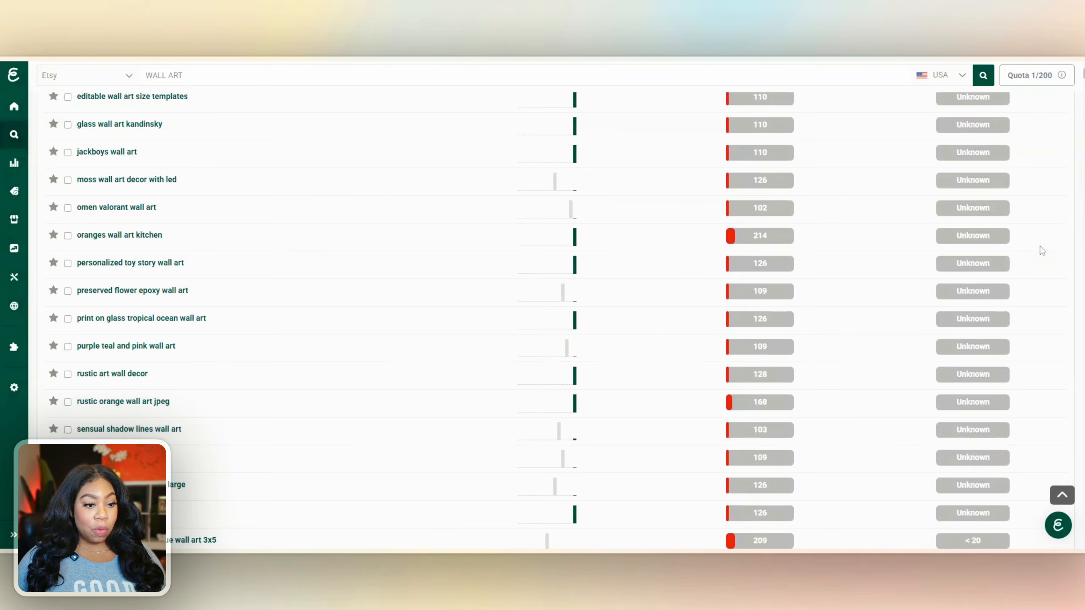
scroll(1041, 251, down, 2)
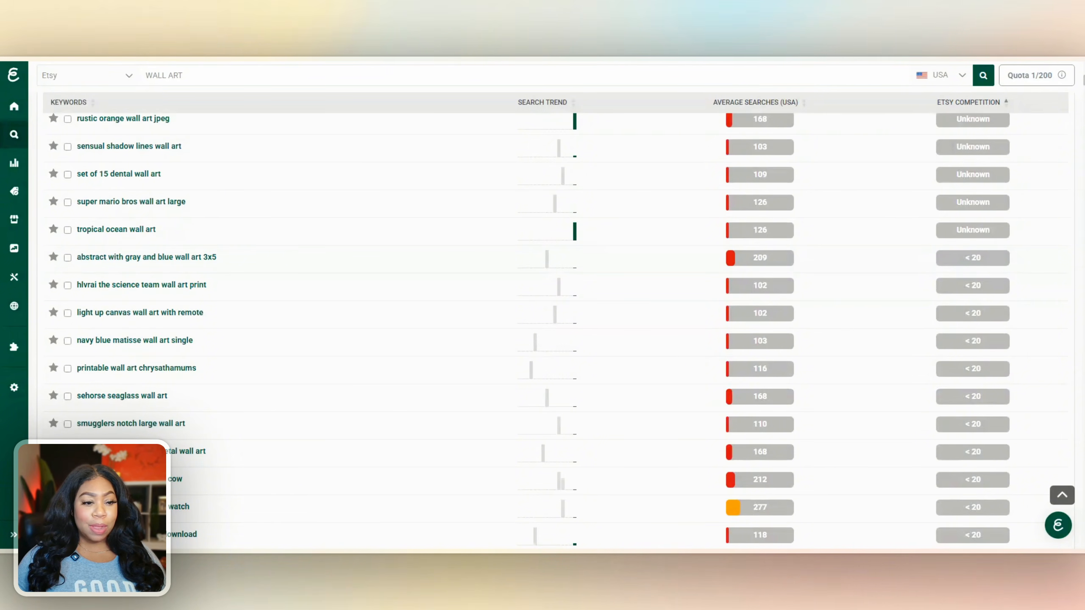
scroll(1054, 269, down, 8)
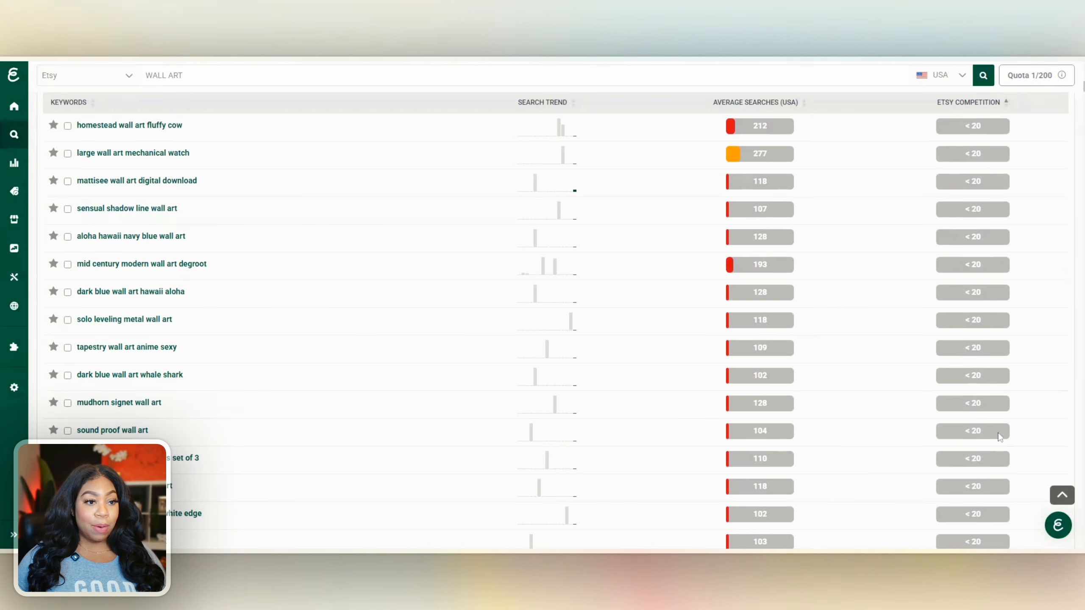
scroll(1039, 230, down, 10)
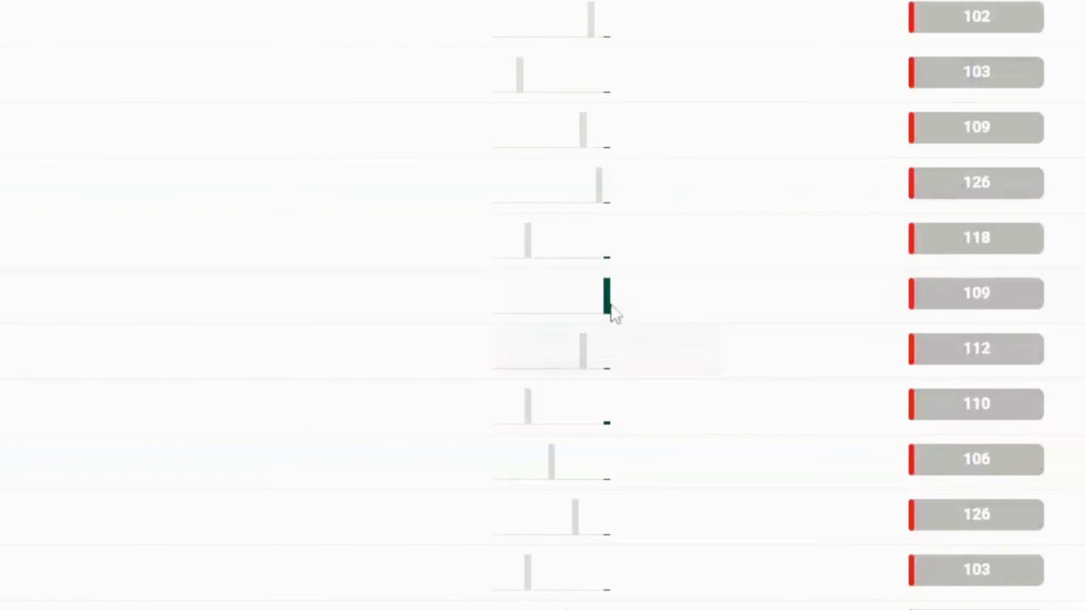
mouse_move(578, 306)
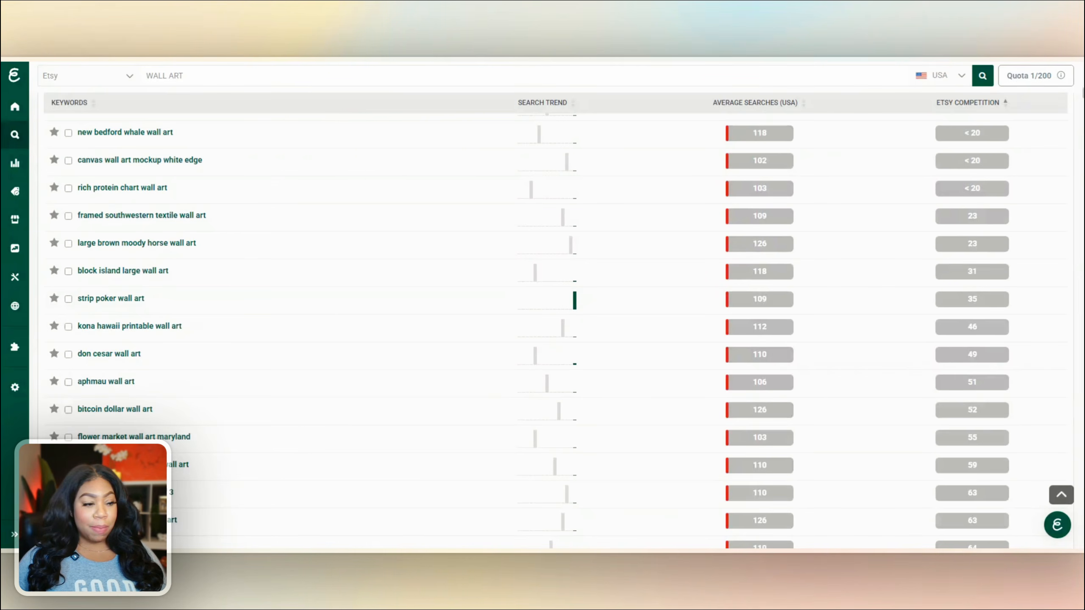
scroll(577, 304, down, 6)
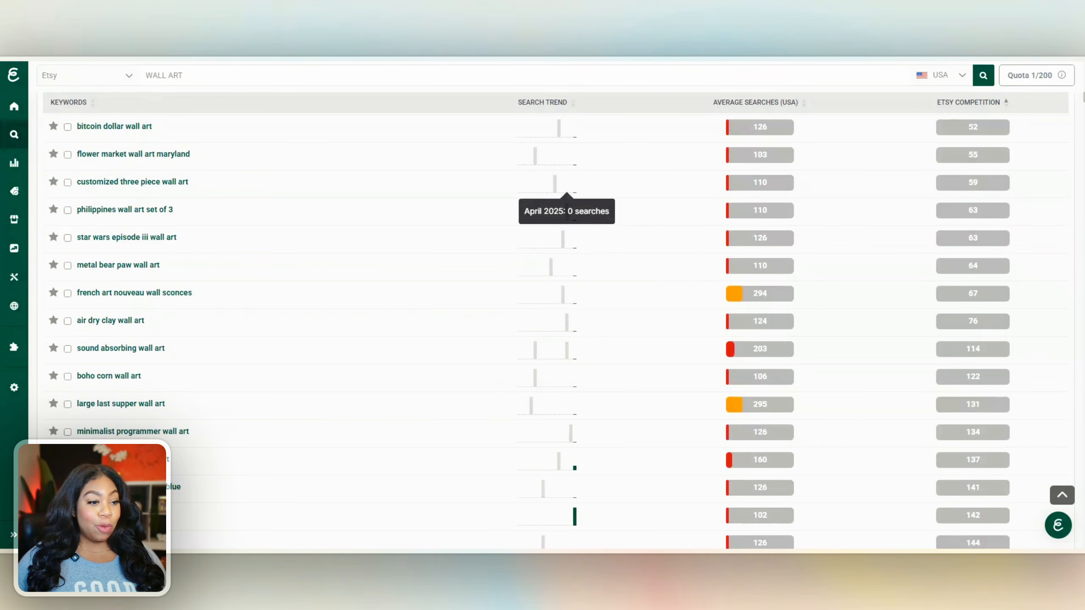
scroll(673, 268, down, 5)
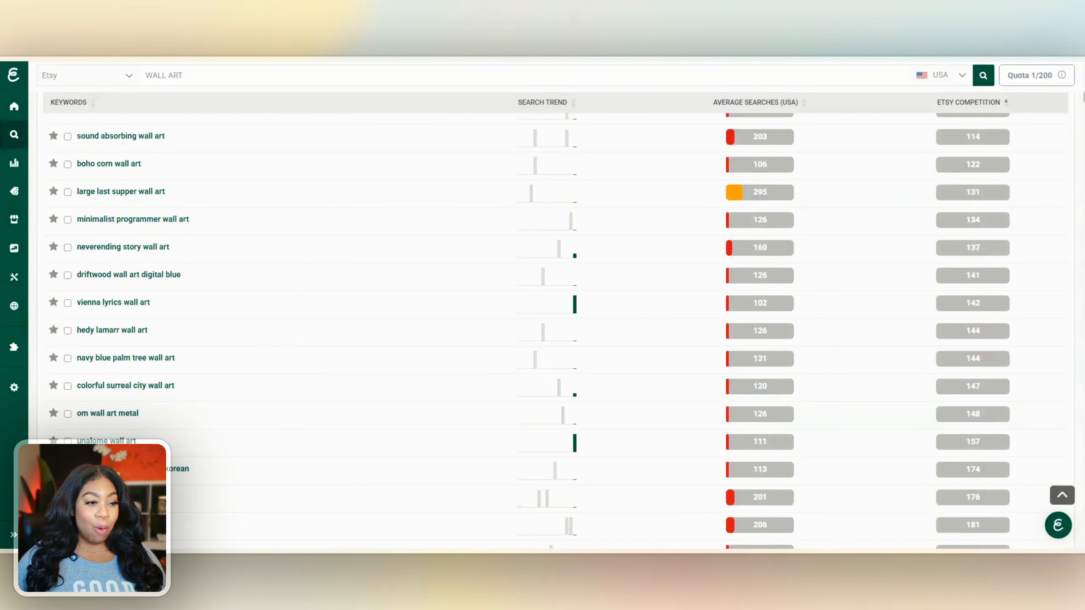
scroll(585, 314, down, 3)
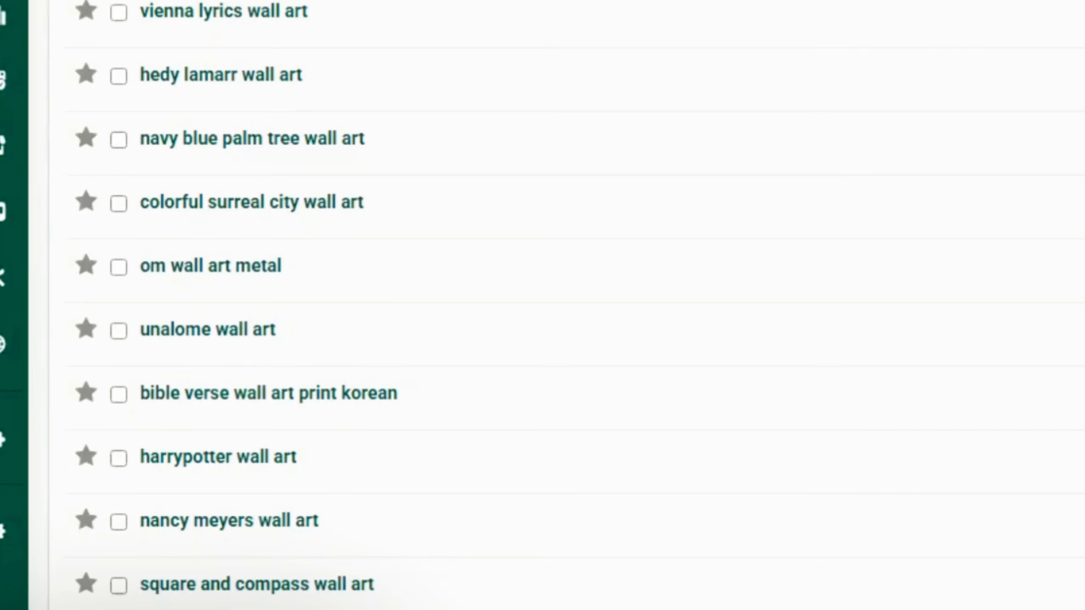
scroll(583, 315, down, 2)
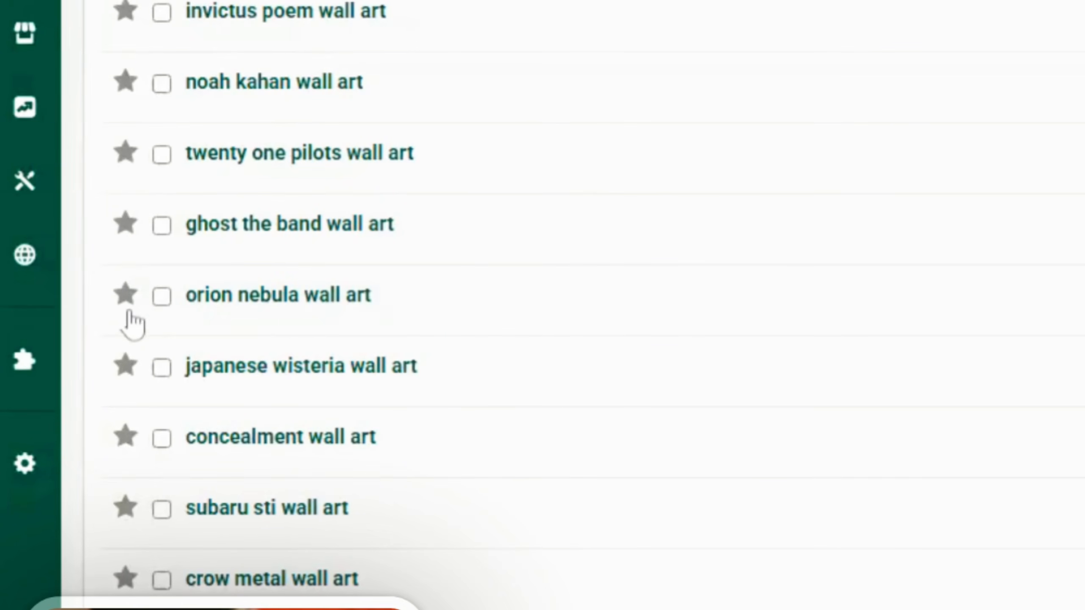
click(127, 301)
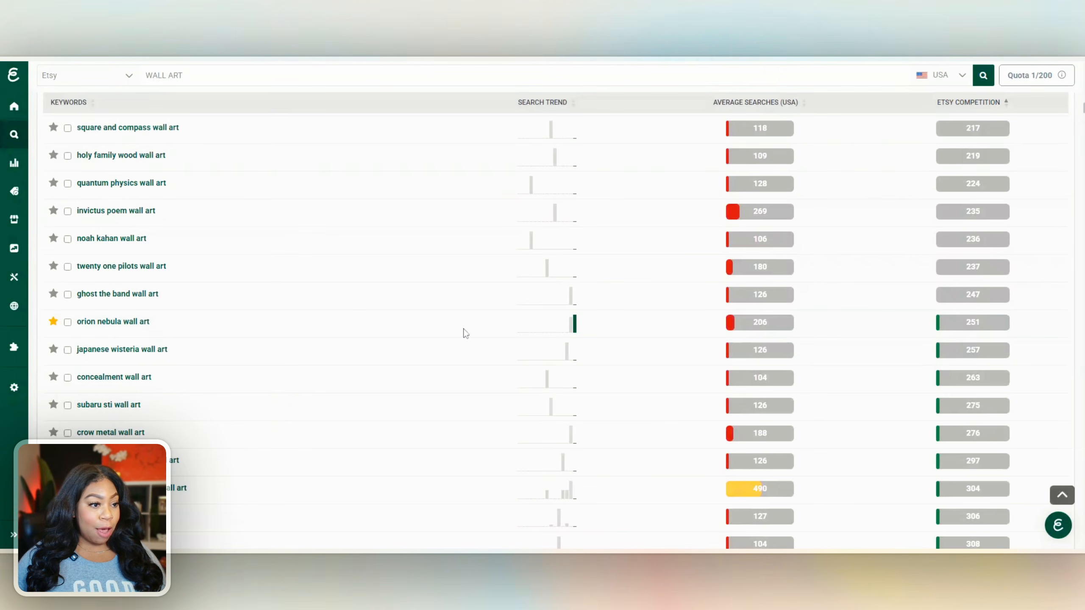
mouse_move(573, 336)
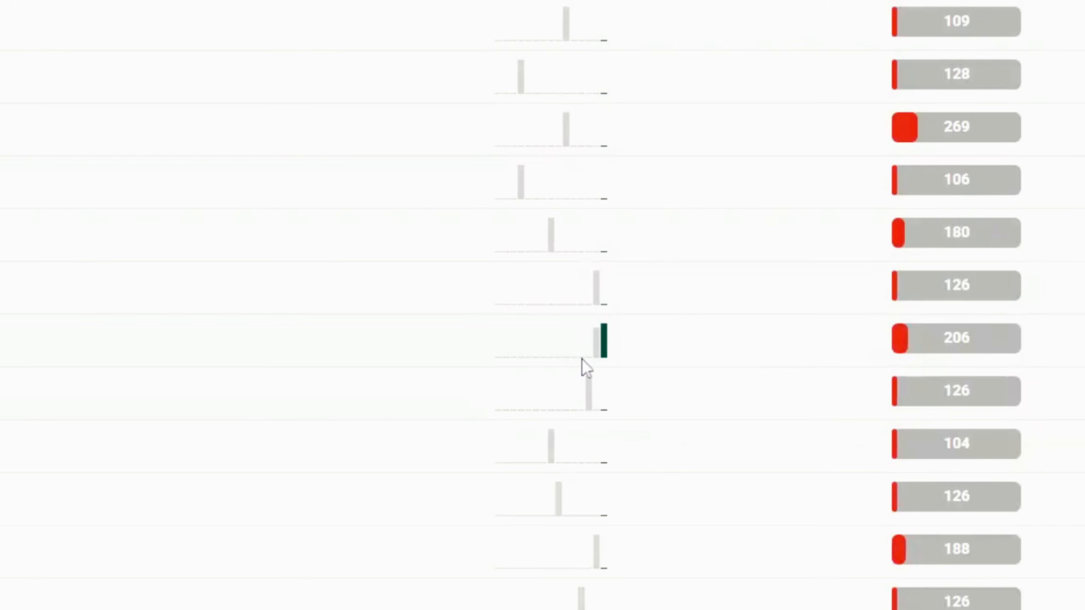
mouse_move(596, 353)
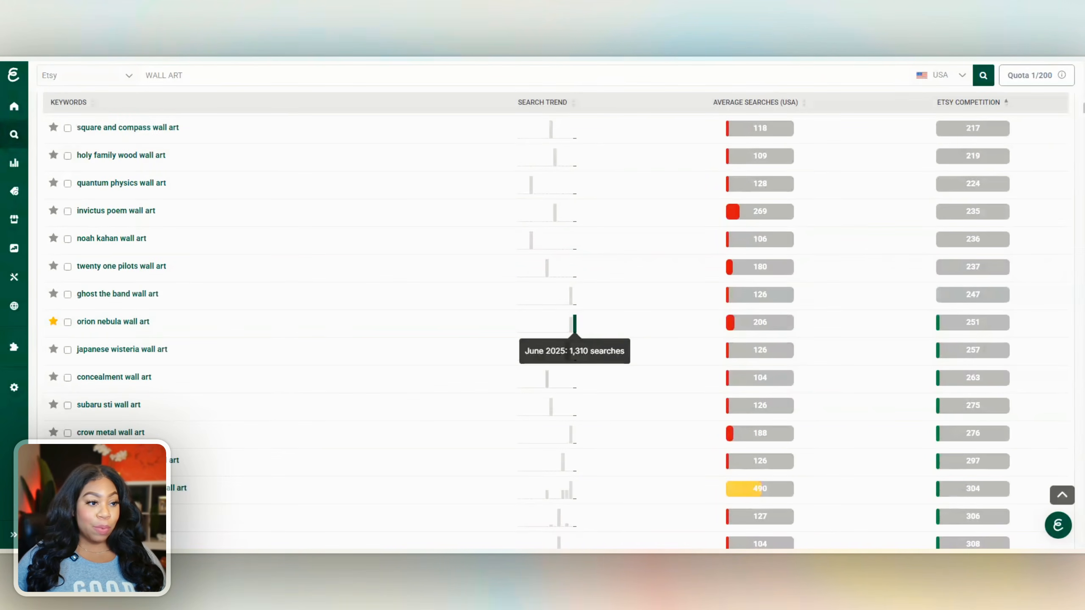
Check the monthly searches for "brown moody horse wall art" and star that keyword
scroll(302, 342, down, 5)
scroll(303, 342, down, 2)
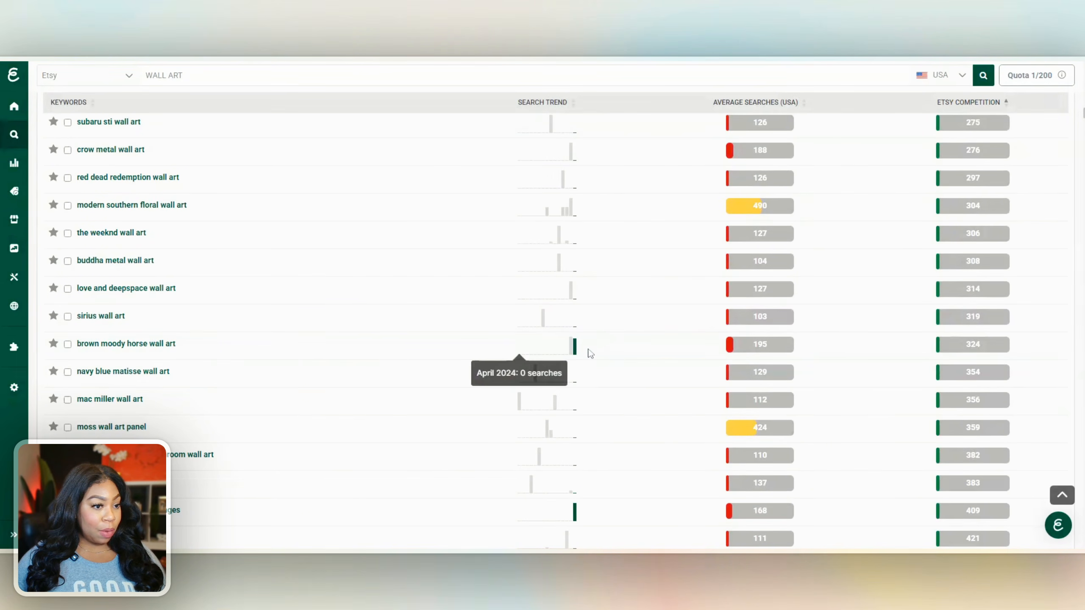
mouse_move(573, 354)
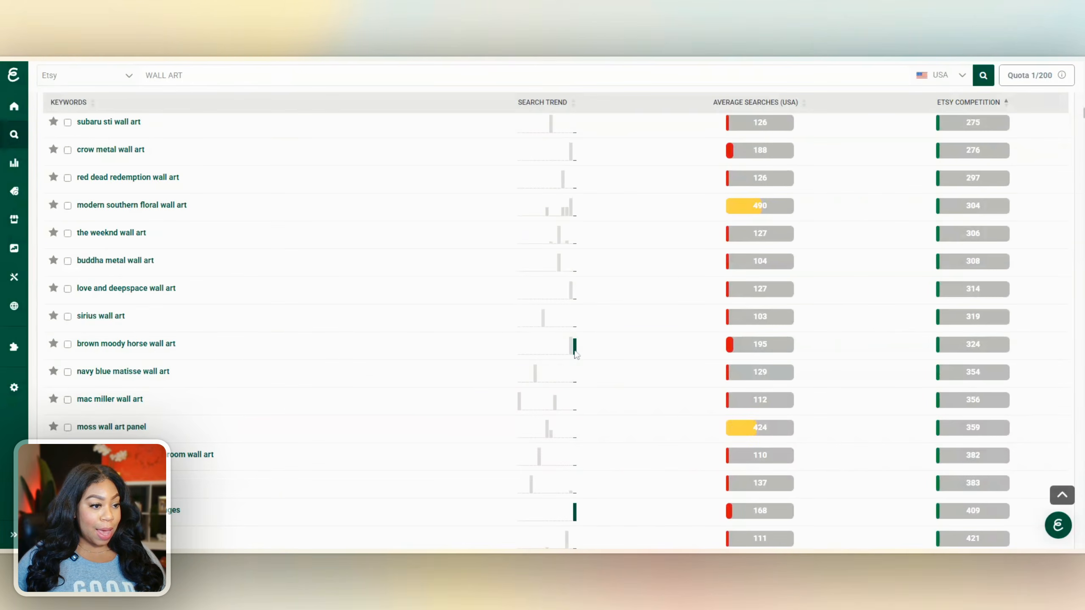
mouse_move(1080, 281)
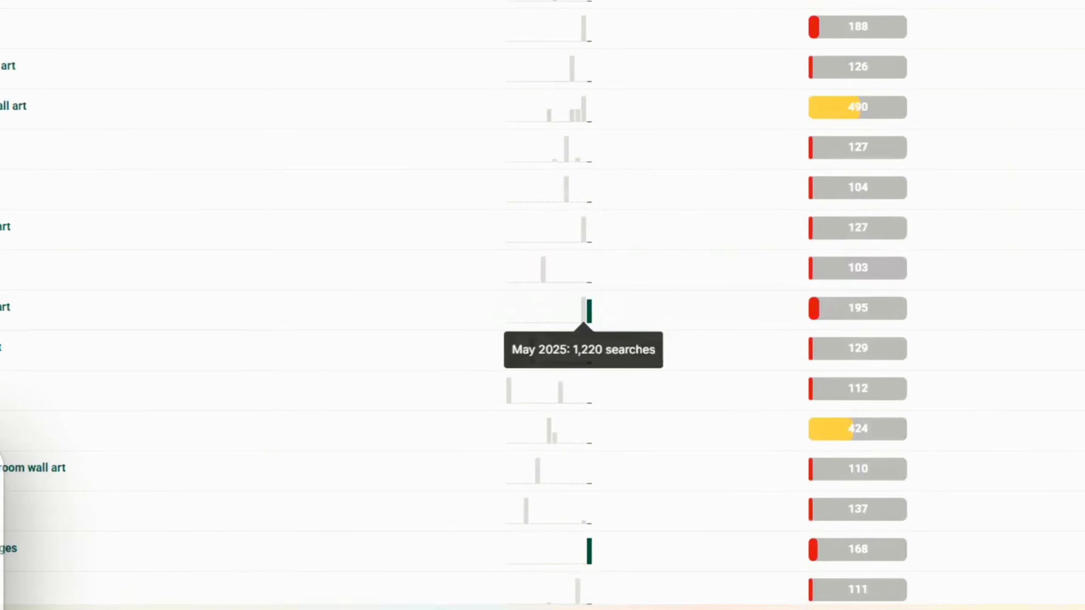
mouse_move(604, 275)
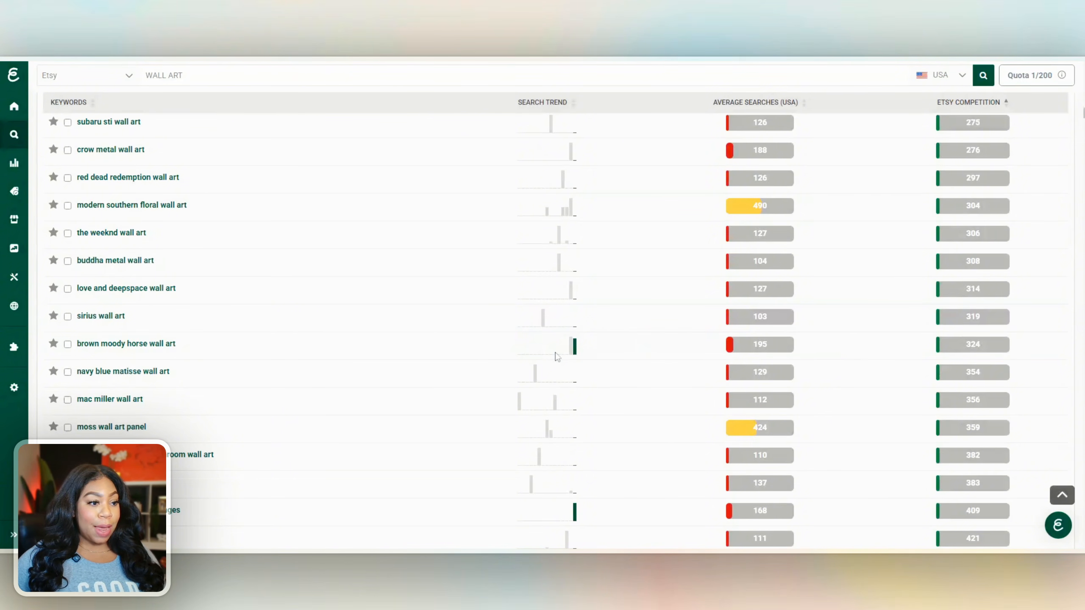
mouse_move(567, 357)
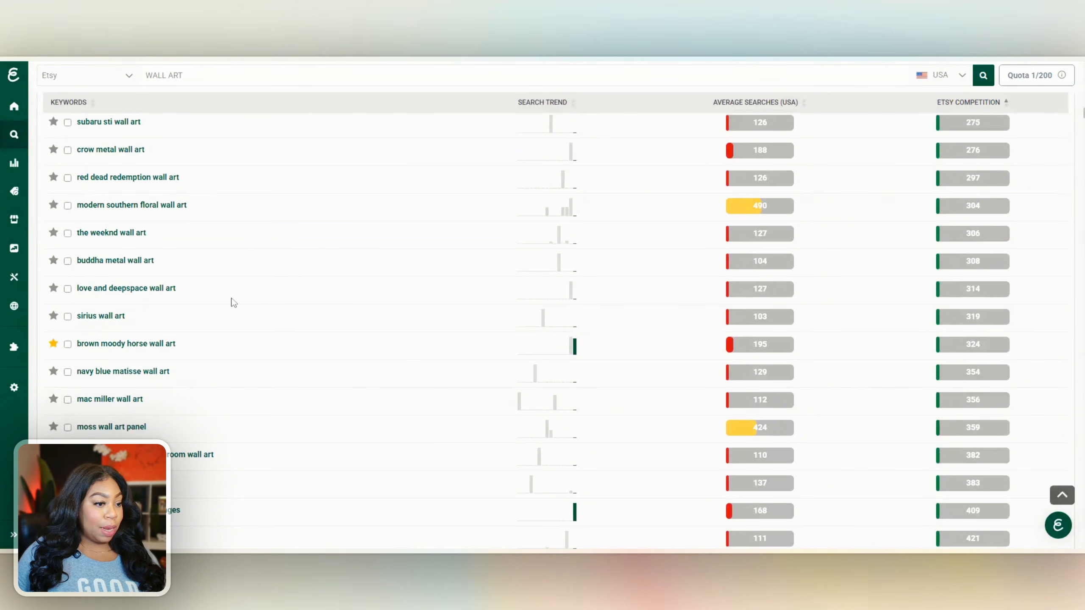
Check the search trend of "rustic orange wall art images" and star that keyword
scroll(483, 270, down, 2)
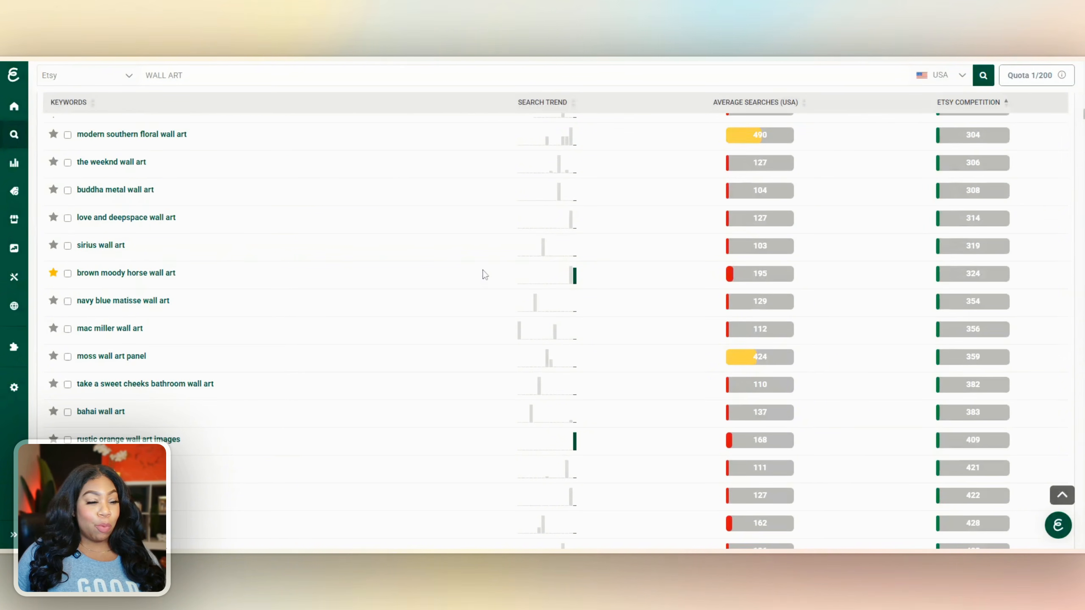
scroll(570, 299, down, 4)
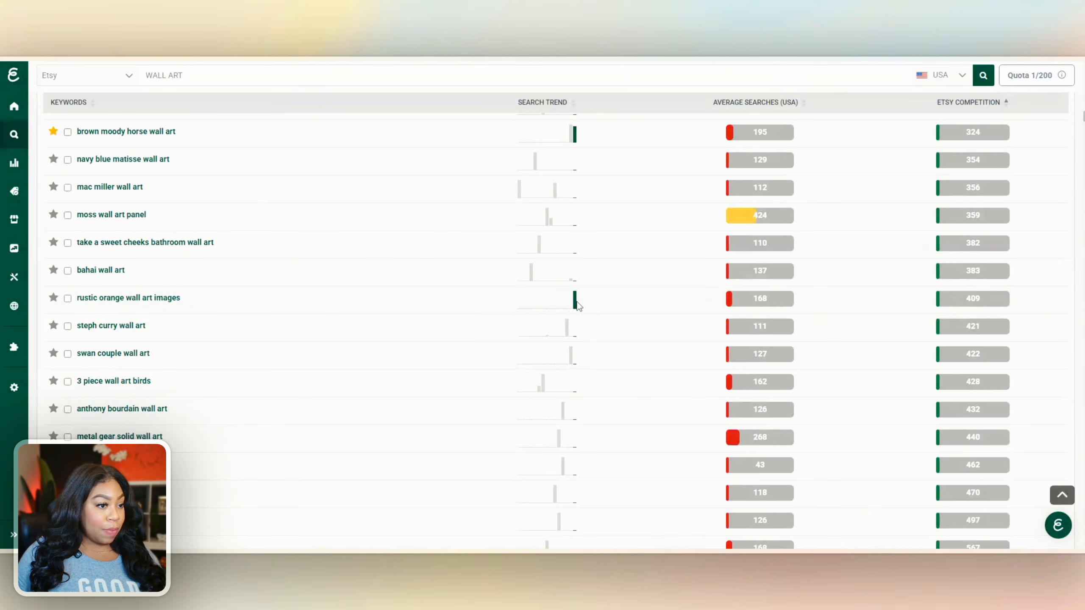
mouse_move(577, 301)
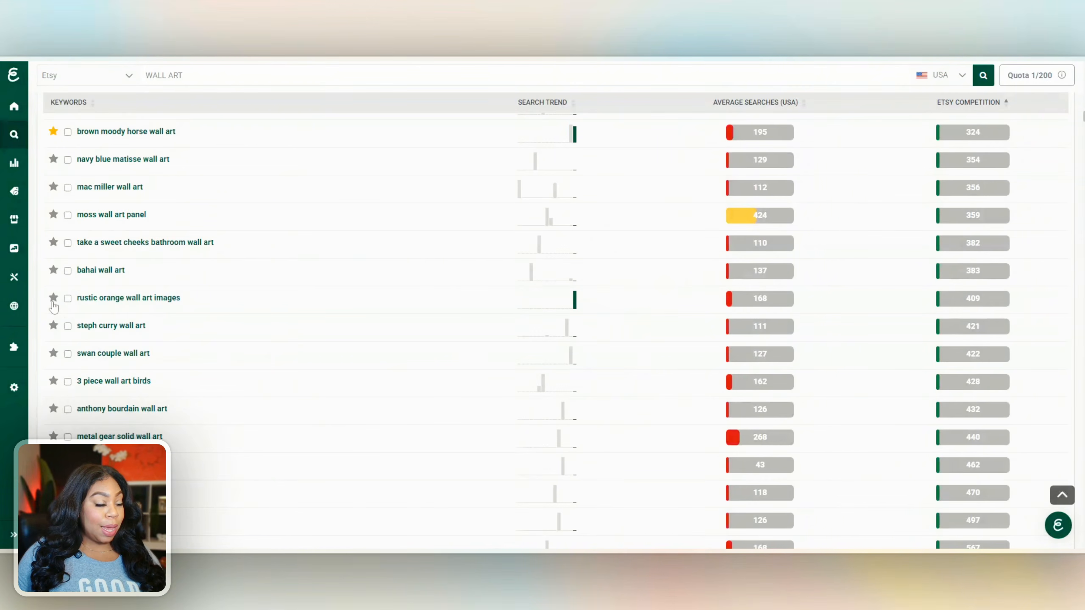
click(54, 298)
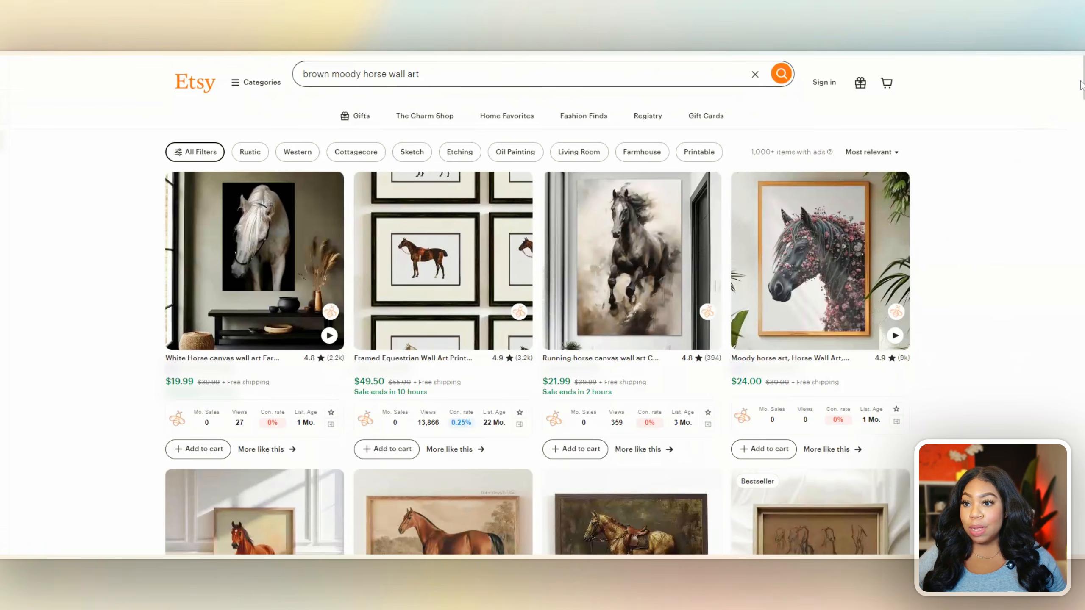
Examine the Etsy listings for "brown moody horse wall art", including their sales, views, conversion rates and listing ages
scroll(1072, 227, down, 2)
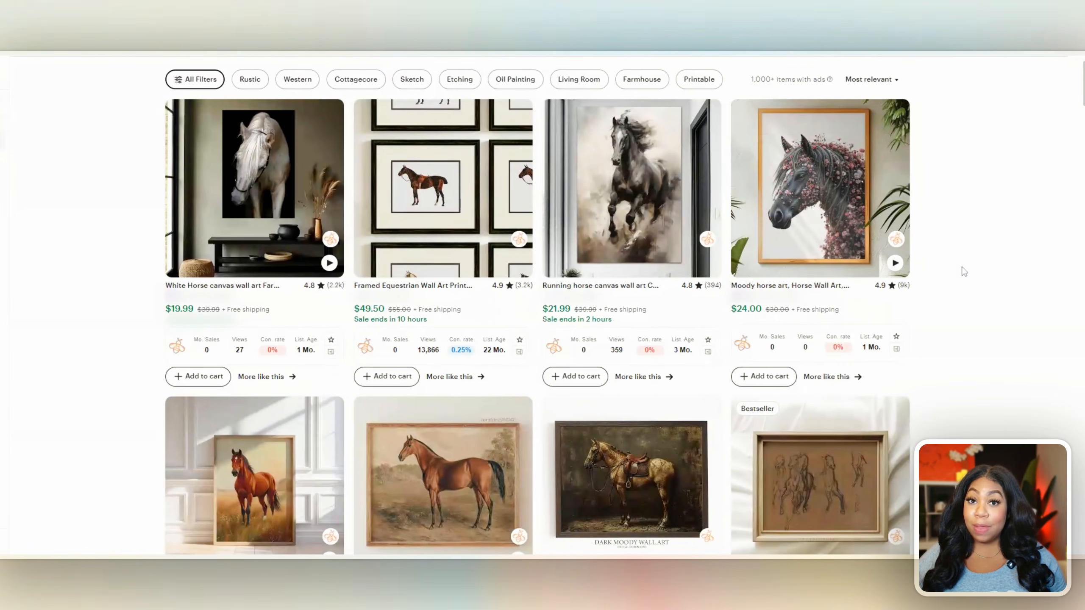
scroll(964, 272, down, 5)
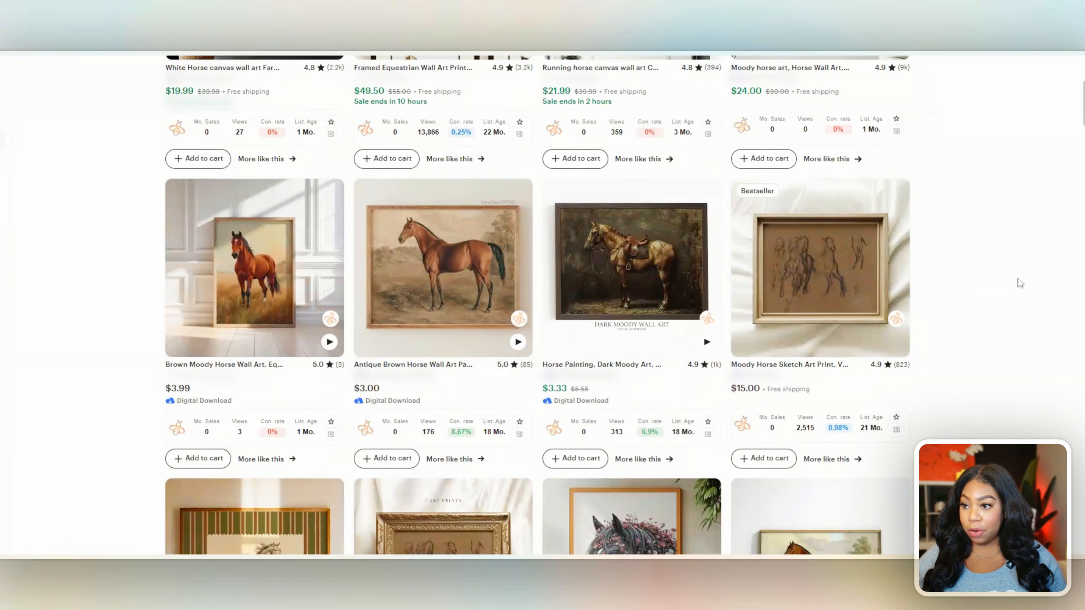
Look further through the Etsy horse wall art results, comparing the monthly sales, views, conversion rates and listing ages of competing prints
scroll(1020, 283, down, 5)
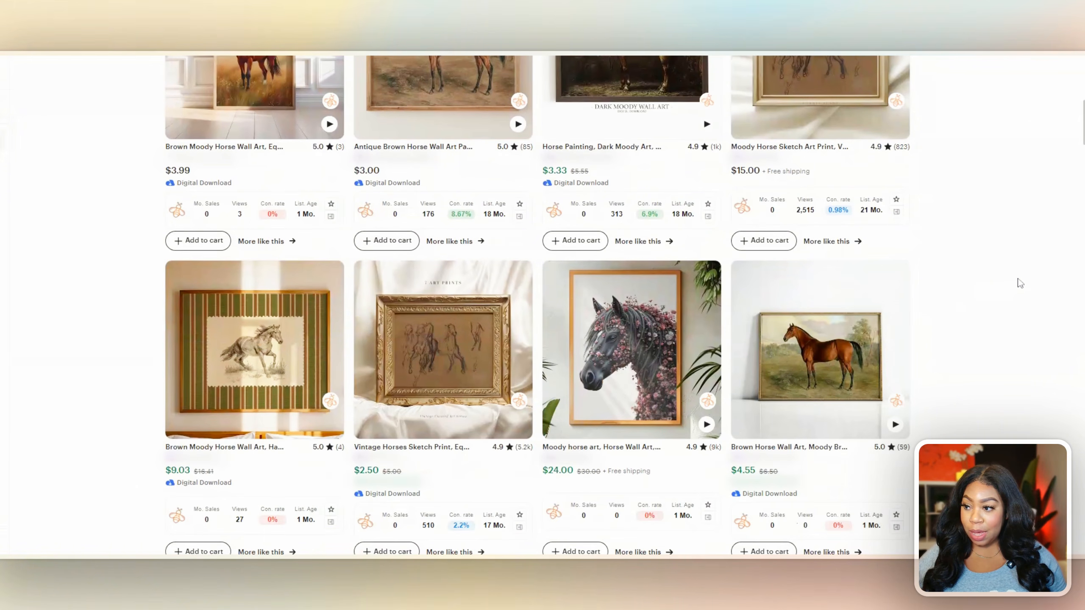
scroll(1020, 283, down, 2)
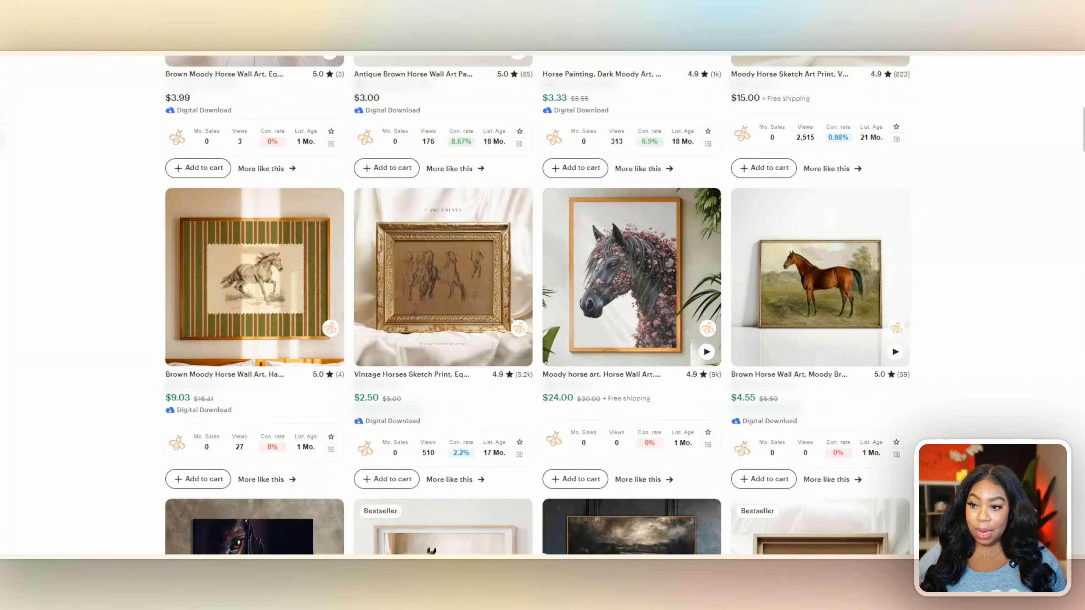
scroll(914, 289, down, 5)
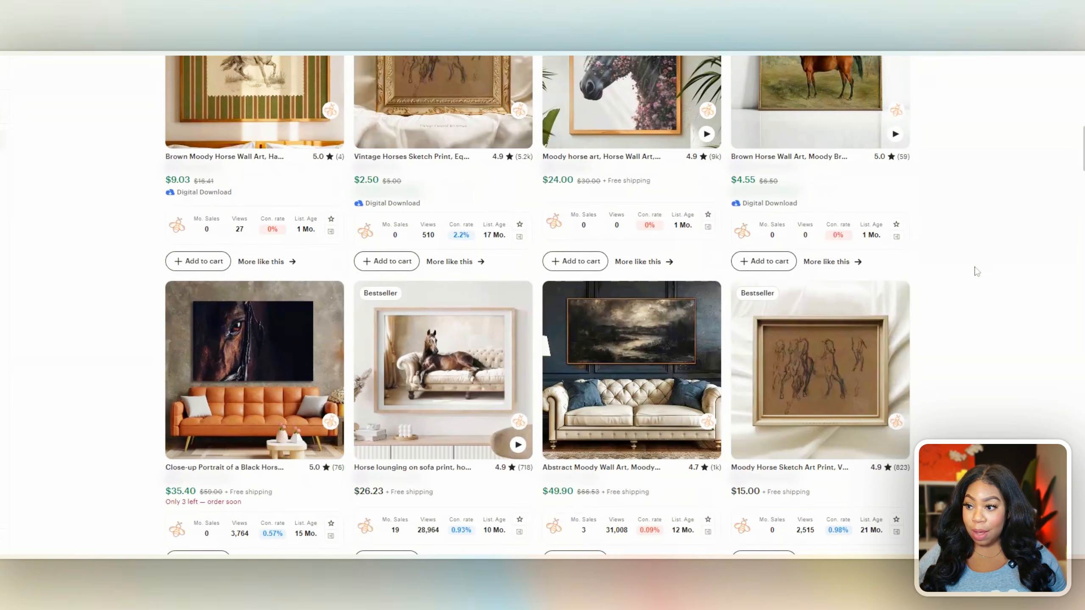
scroll(977, 272, down, 2)
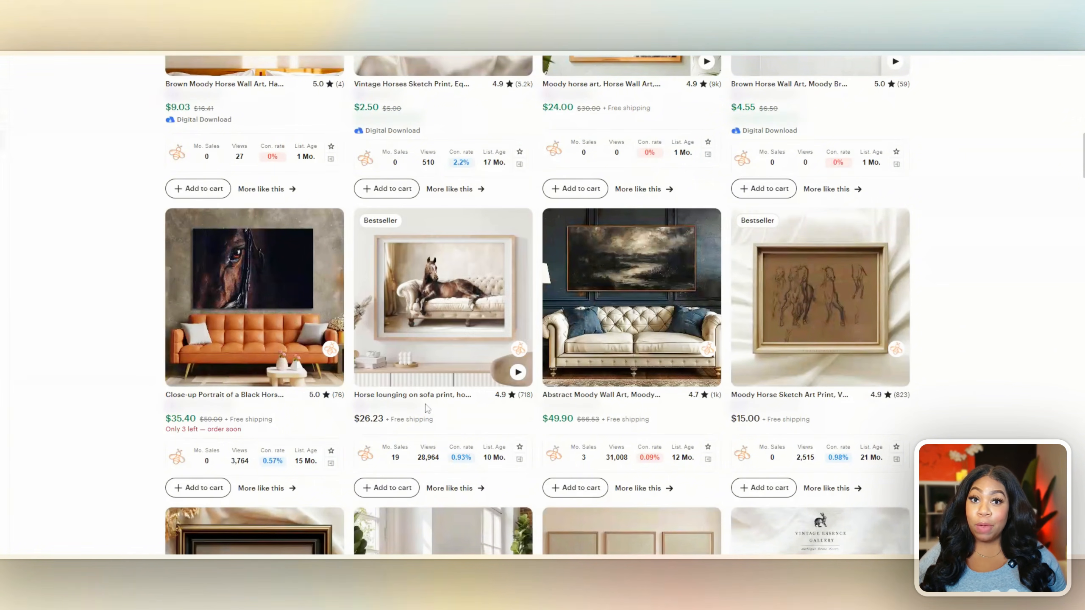
mouse_move(456, 346)
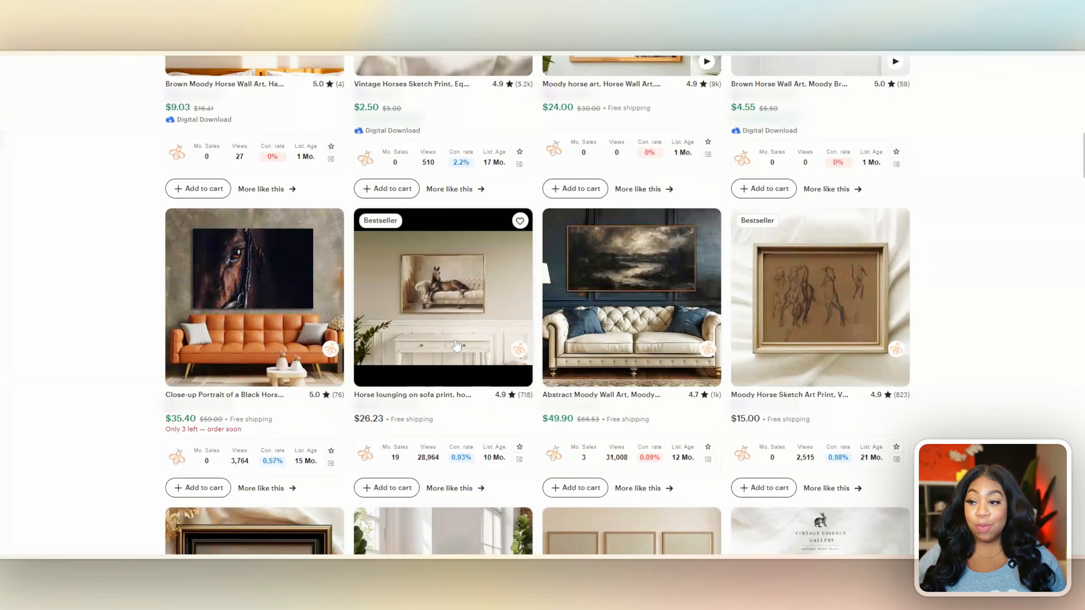
scroll(977, 305, down, 5)
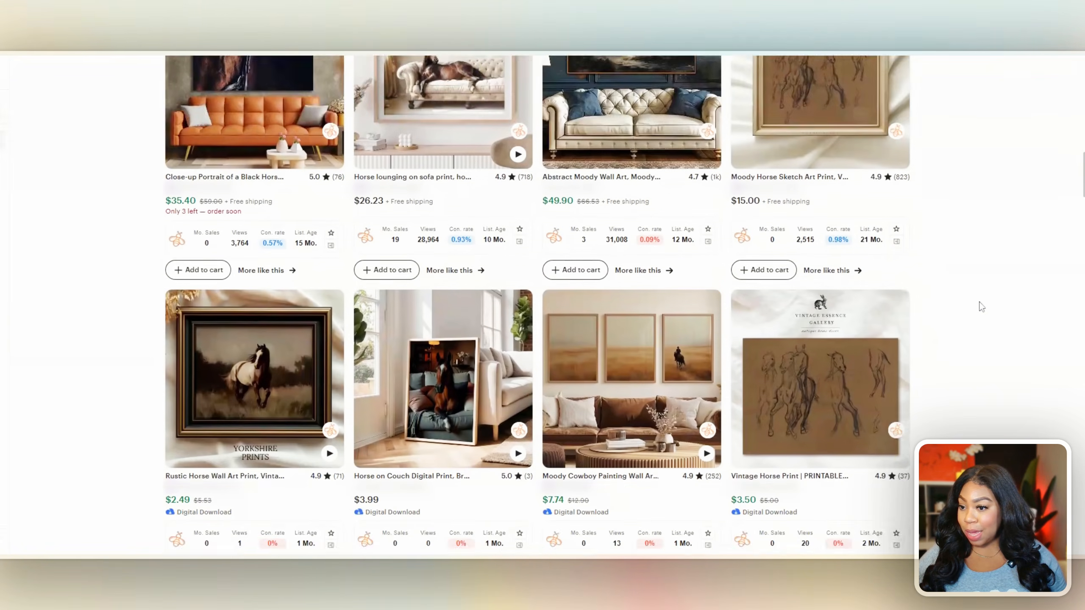
scroll(978, 305, down, 2)
scroll(978, 305, down, 2)
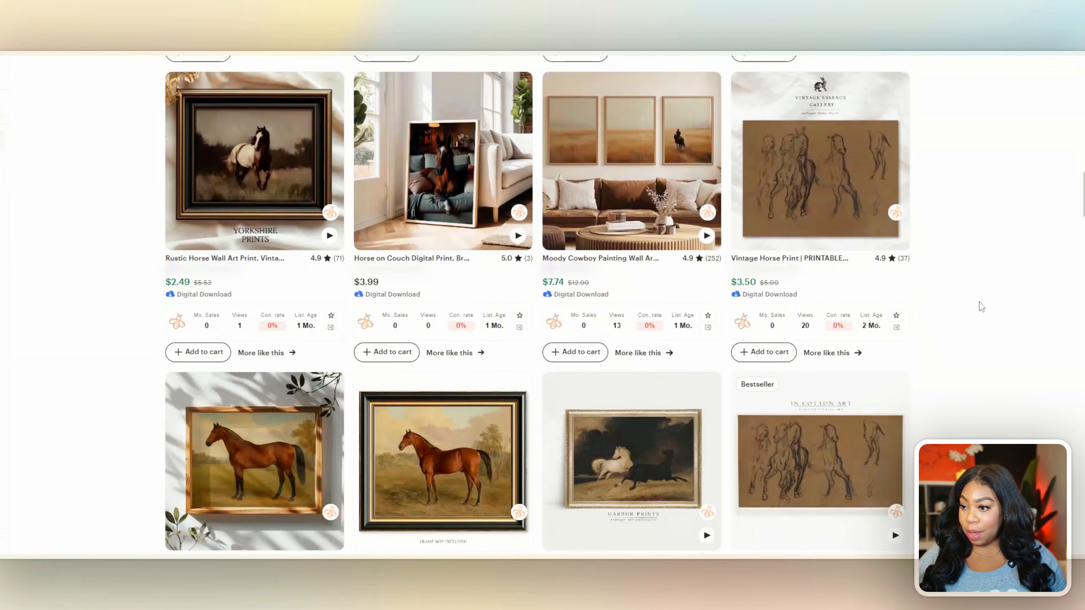
scroll(978, 305, up, 2)
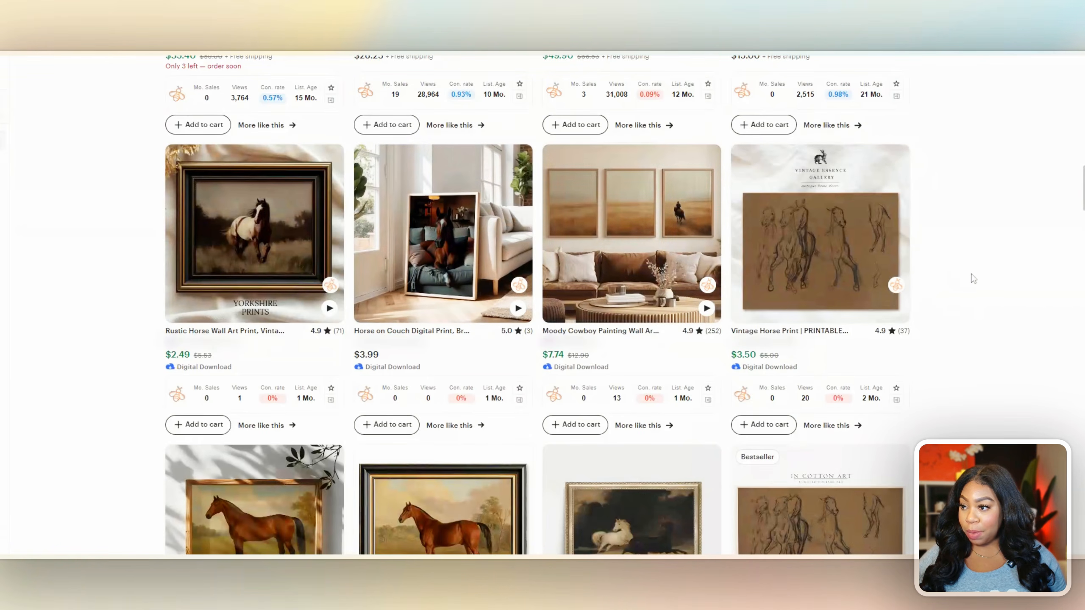
scroll(970, 278, down, 3)
scroll(973, 279, down, 2)
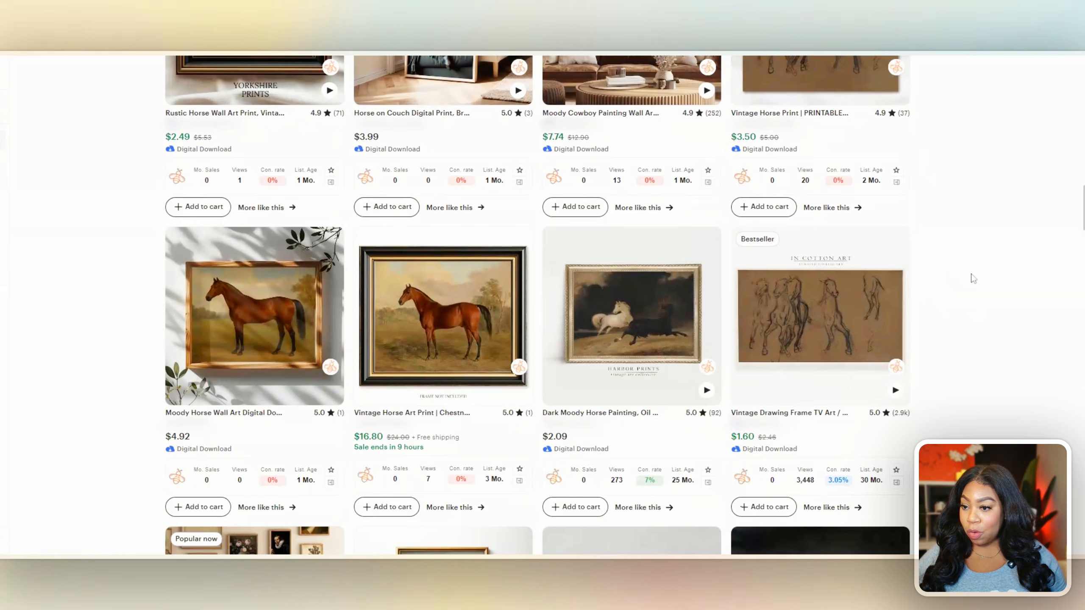
scroll(973, 278, down, 12)
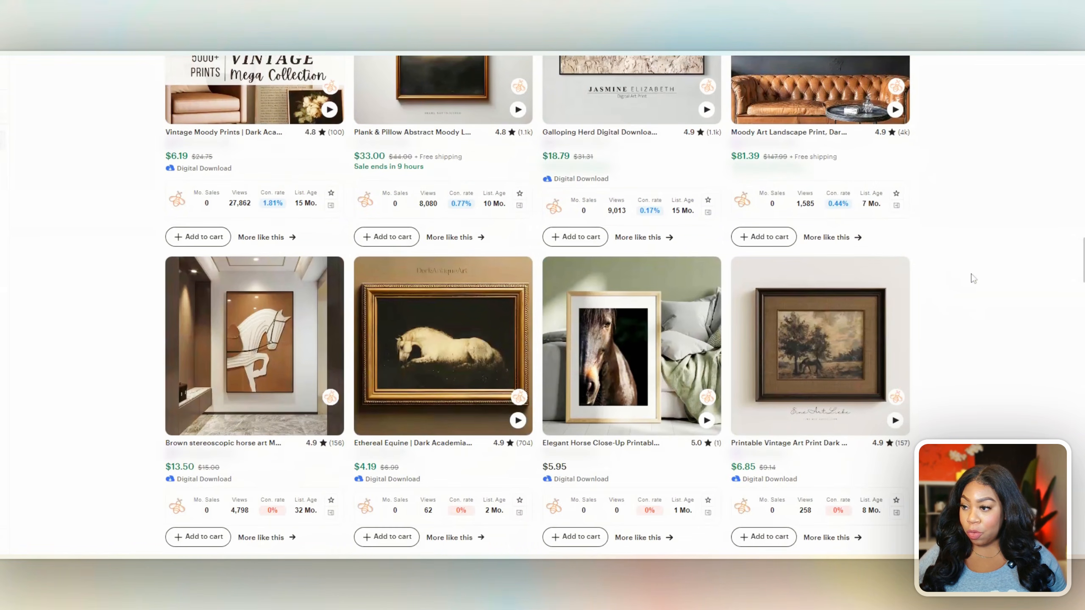
scroll(973, 279, down, 6)
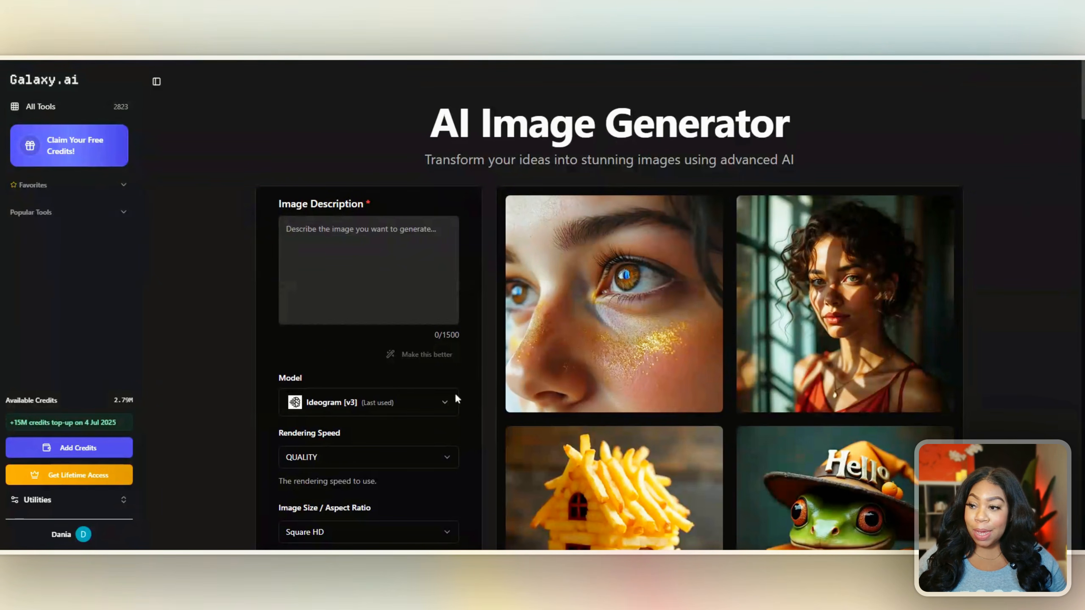
Switch to Galaxy.ai's AI Image Generator and review the AI models available for generating images
click(399, 410)
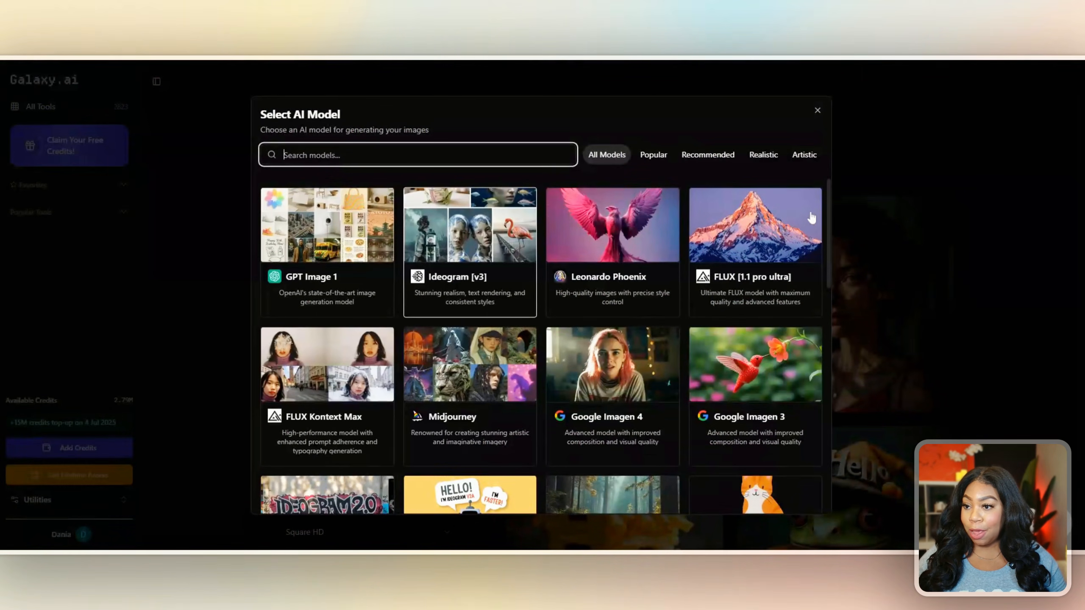
mouse_move(828, 197)
mouse_down()
mouse_move(823, 420)
mouse_move(830, 190)
mouse_up()
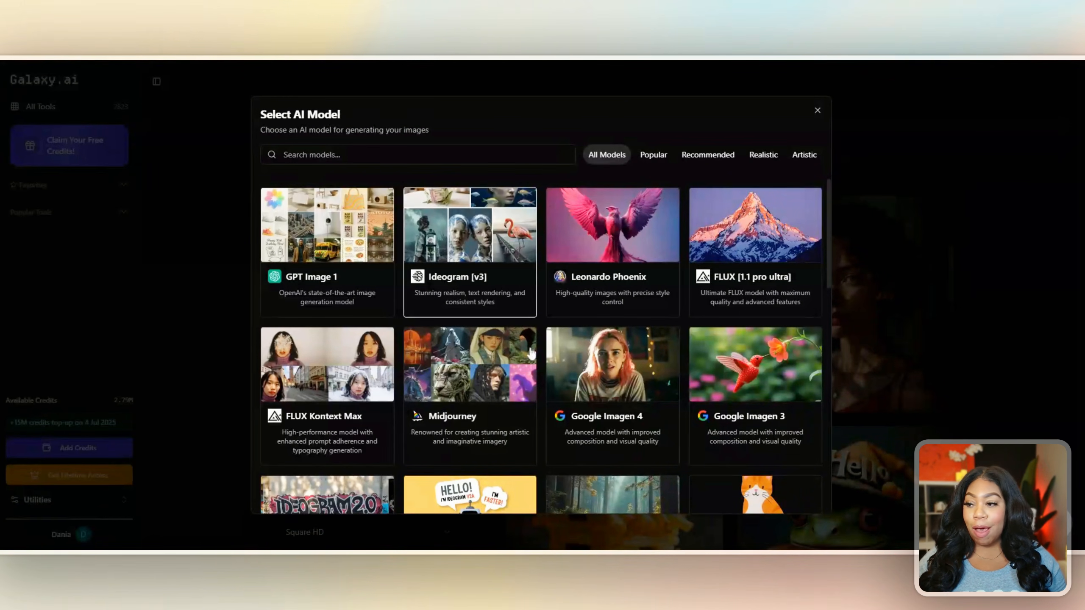
click(817, 110)
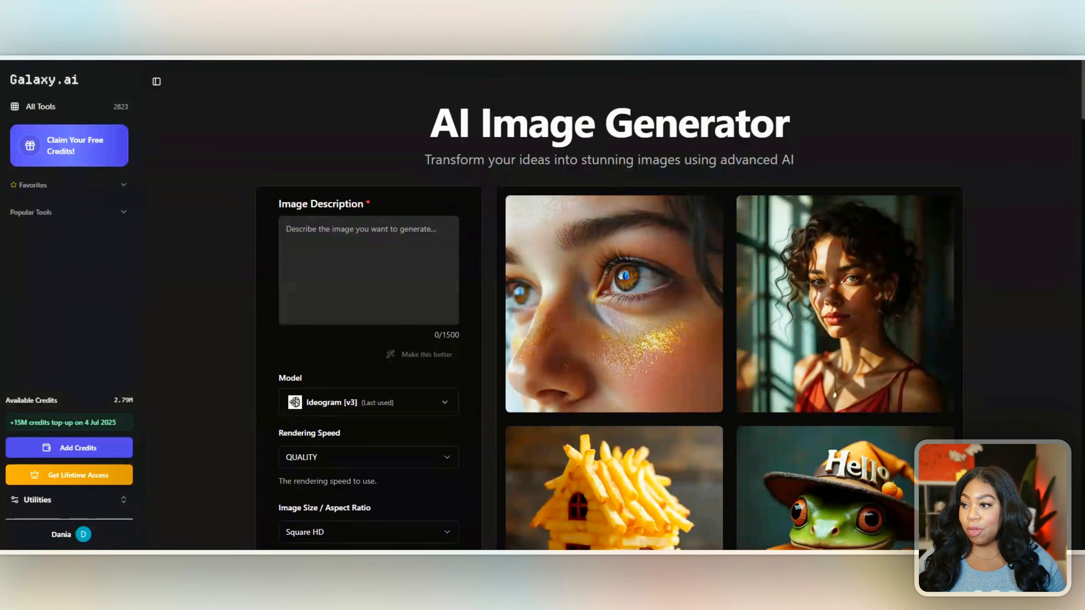
Generate Leonardo Phoenix images from a prompt for a hand drawn, oil-painting-style brown moody horse among soft pink blossoms in a sunlit field
click(361, 265)
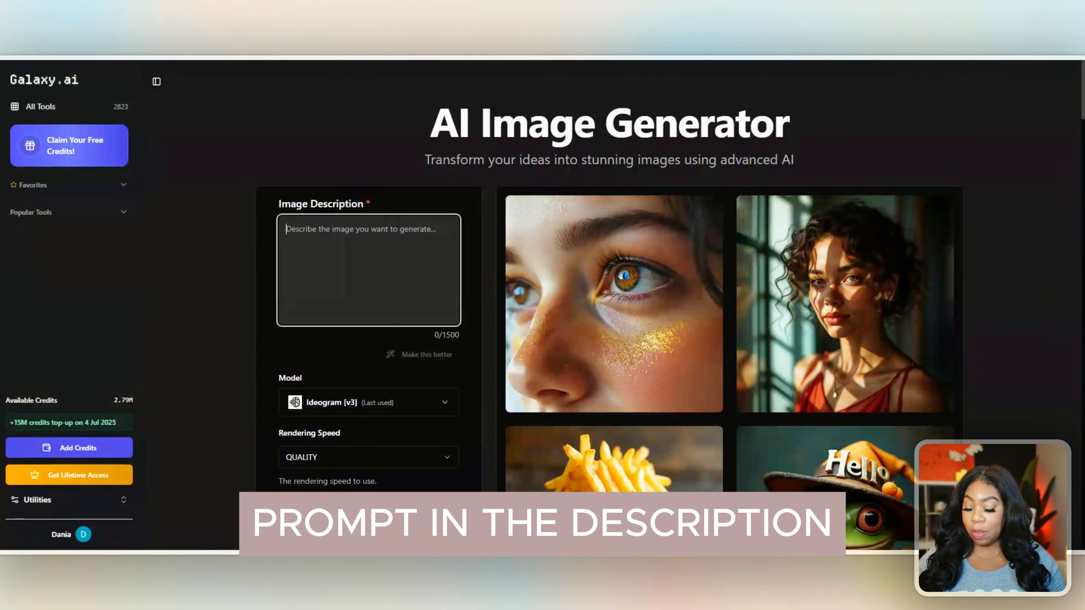
text(...sunlight spills across the scene in warm, golden beams, highlighting the glossy richness of the horse's coat and the delicate petals of the flowers. The background unfolds into a sprawling countryside bathed in a glowing amber haze, with layered strokes of soft green, honeyed yellow, and blush pink creating a timeless, romantic pastoral landscape.)
scroll(369, 270, up, 2)
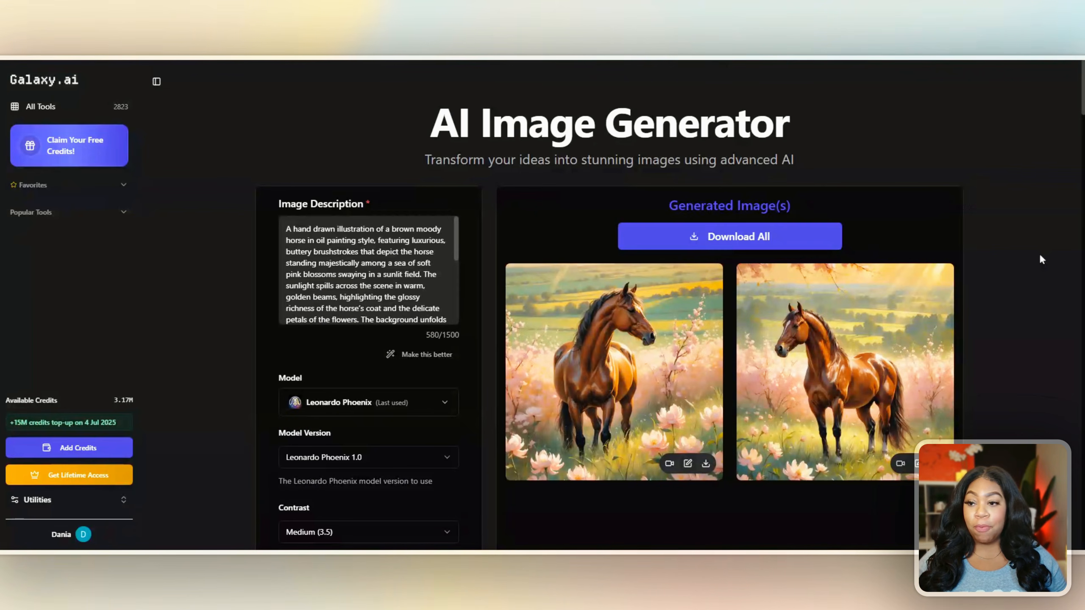
View both horse images generated with Leonardo Phoenix at enlarged size to judge their quality
click(594, 347)
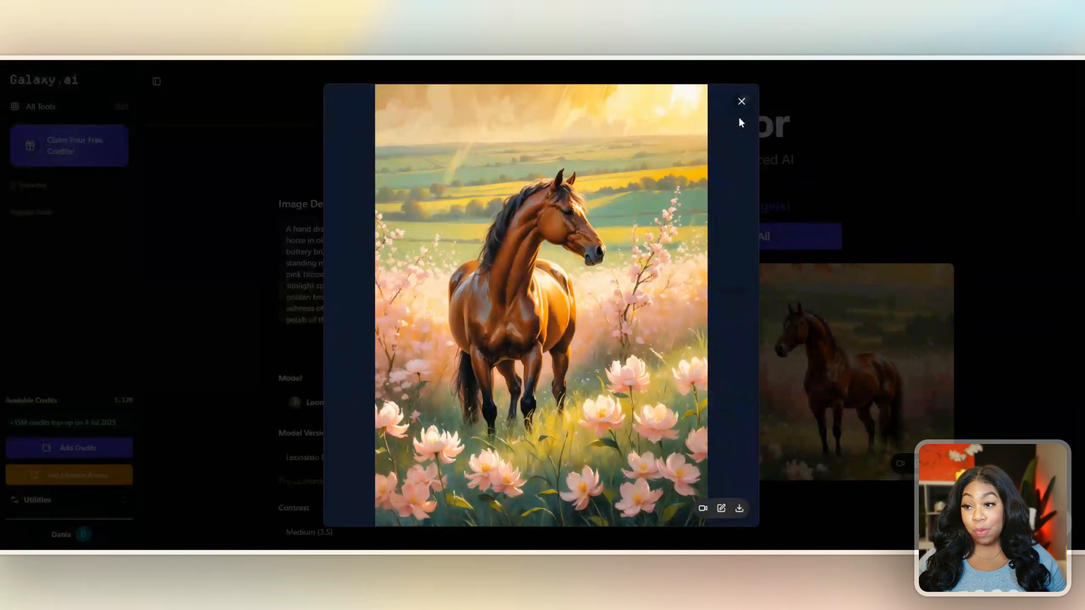
click(742, 105)
click(859, 387)
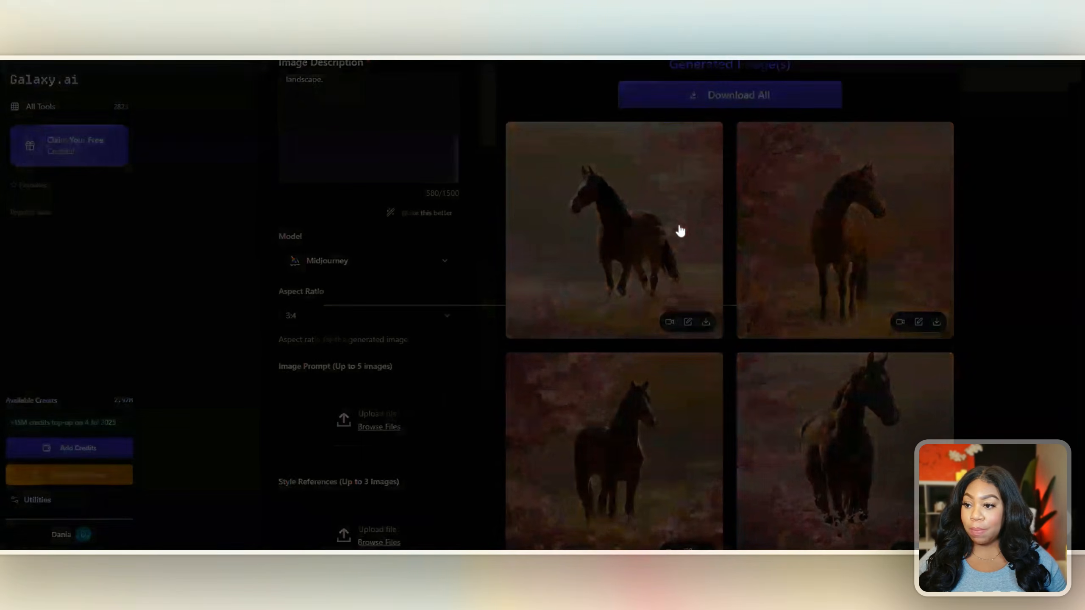
Examine each of the four 3:4 horse images generated with Midjourney at enlarged size
click(680, 231)
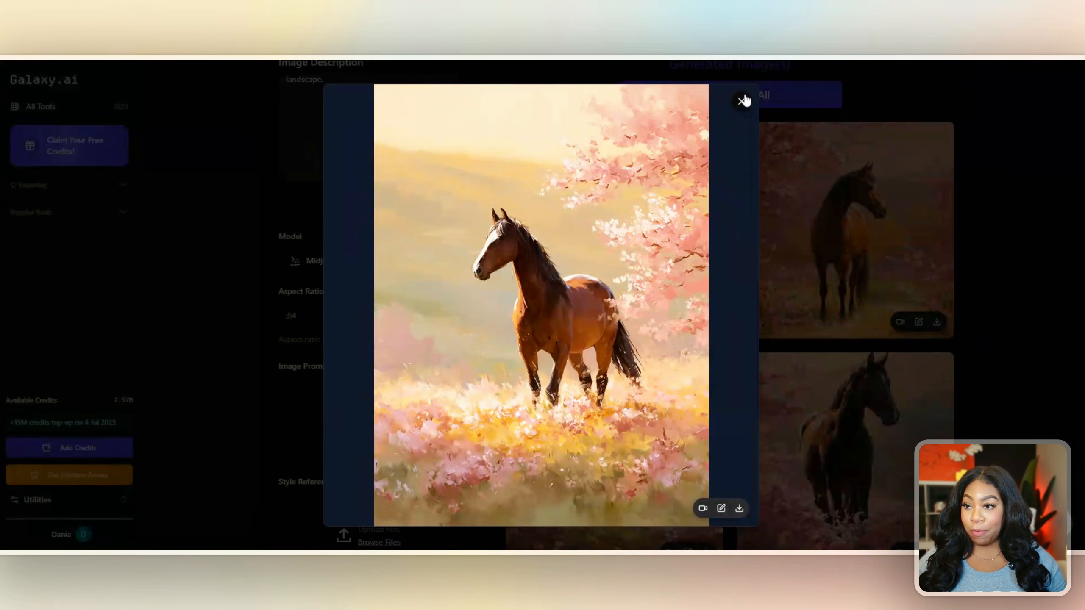
click(742, 101)
click(827, 128)
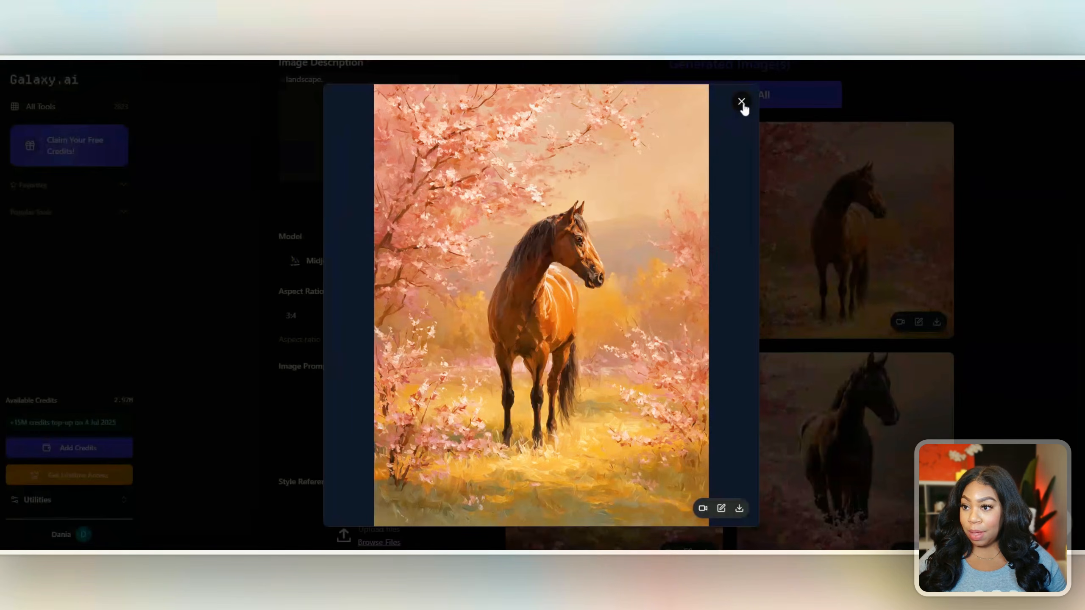
click(742, 102)
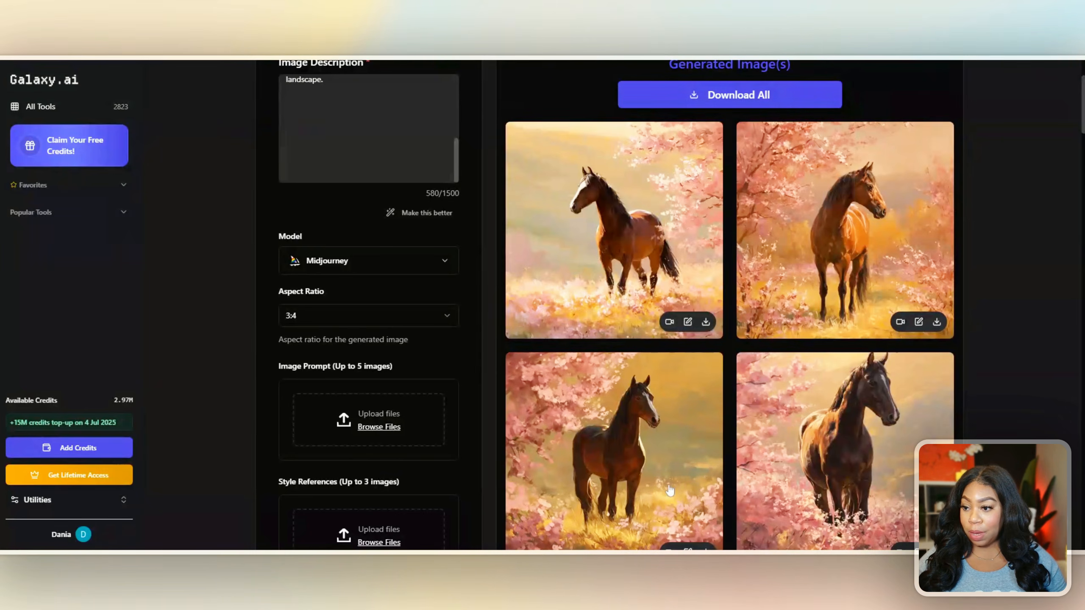
click(699, 336)
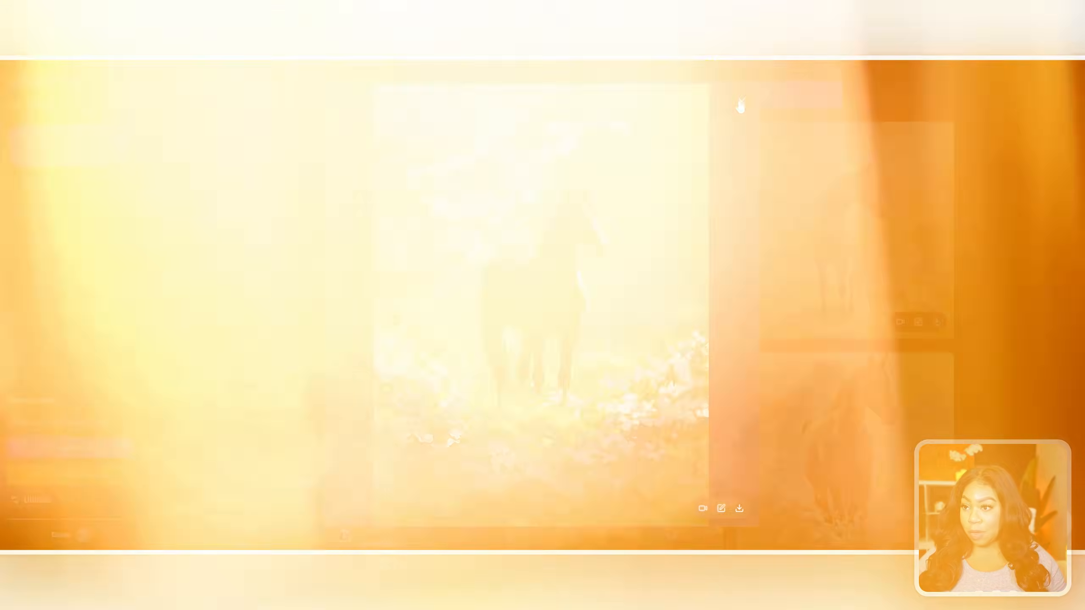
click(741, 102)
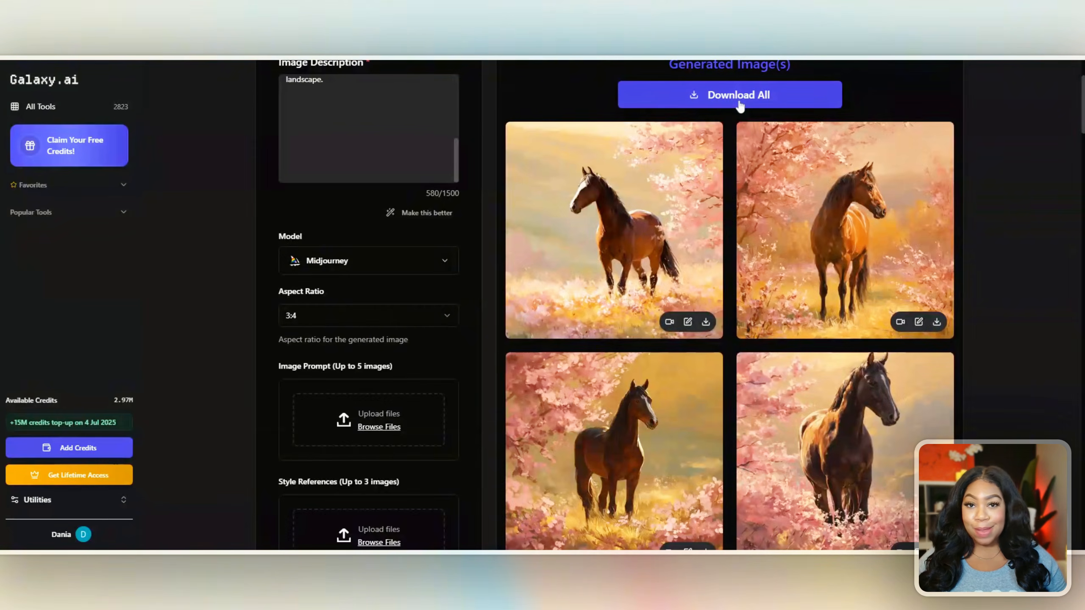
click(847, 425)
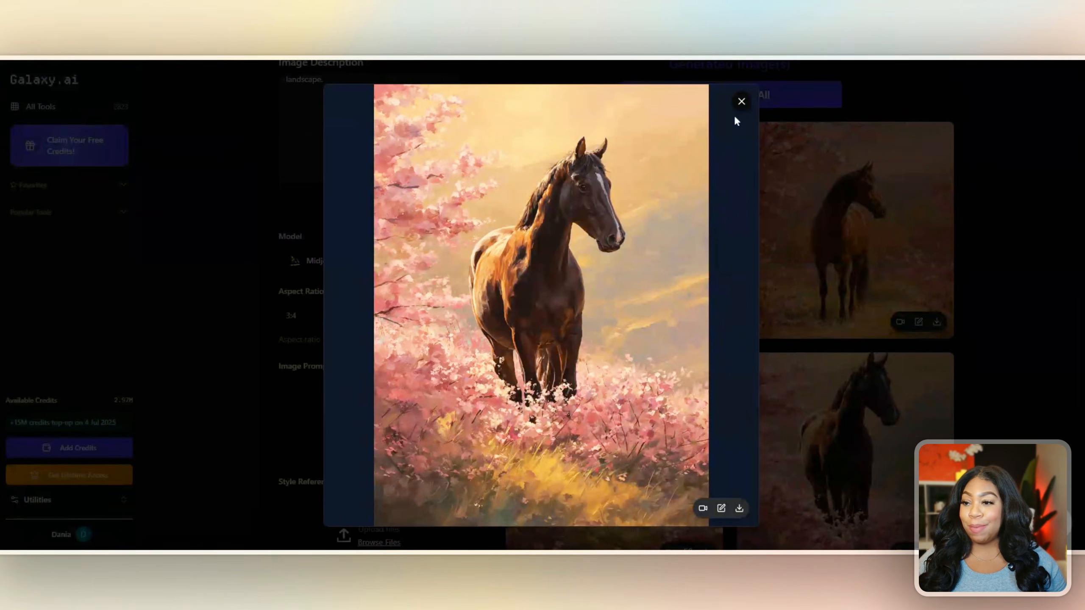
click(735, 107)
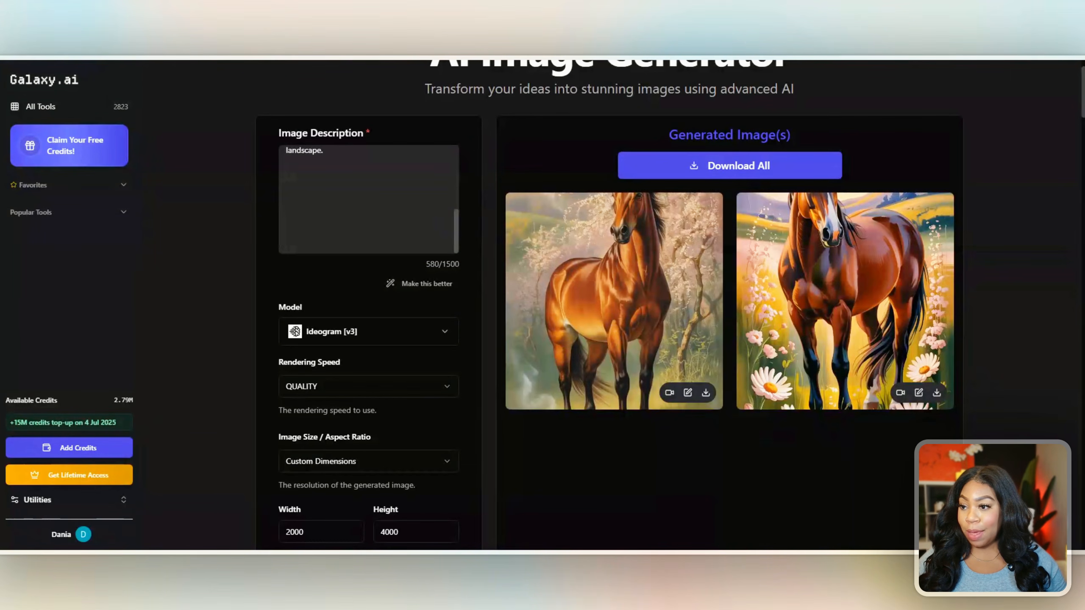
View the two Ideogram [v3] horse images at enlarged size, and return to the Midjourney results for comparison
click(620, 261)
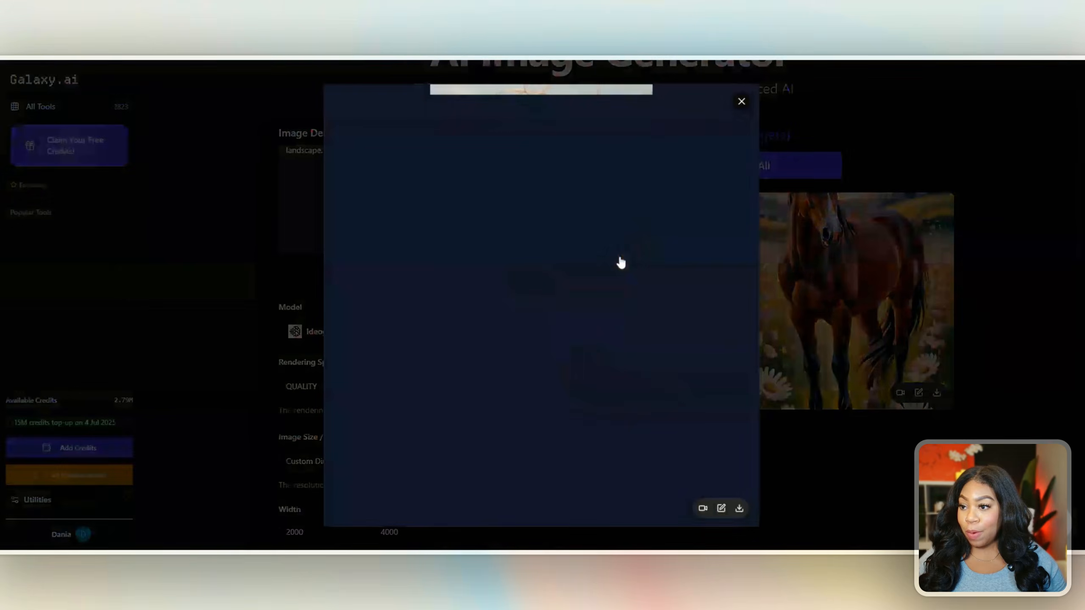
click(741, 103)
click(870, 293)
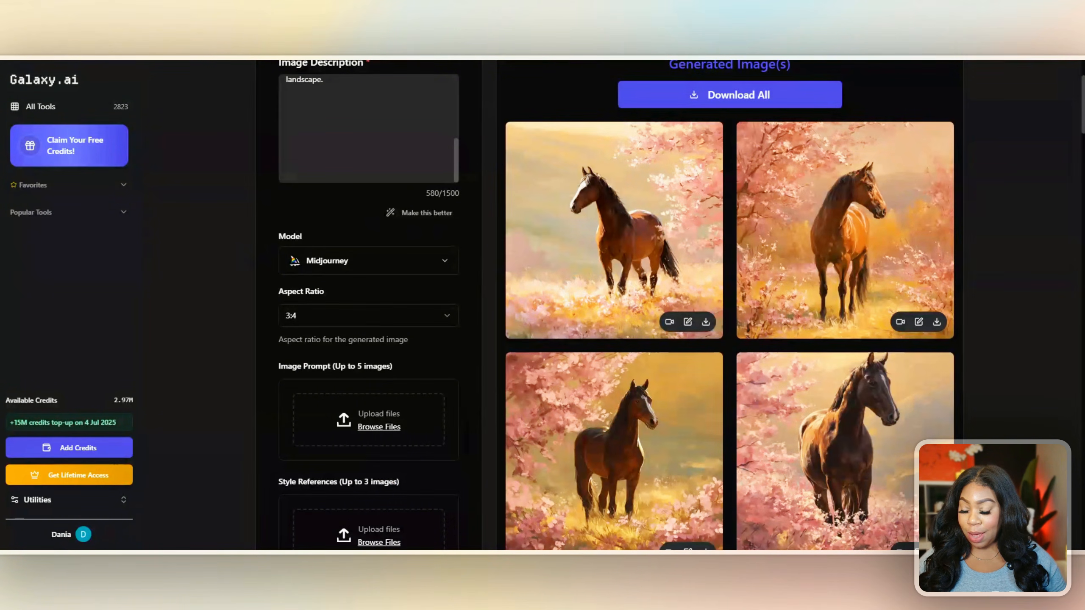
scroll(1012, 251, down, 2)
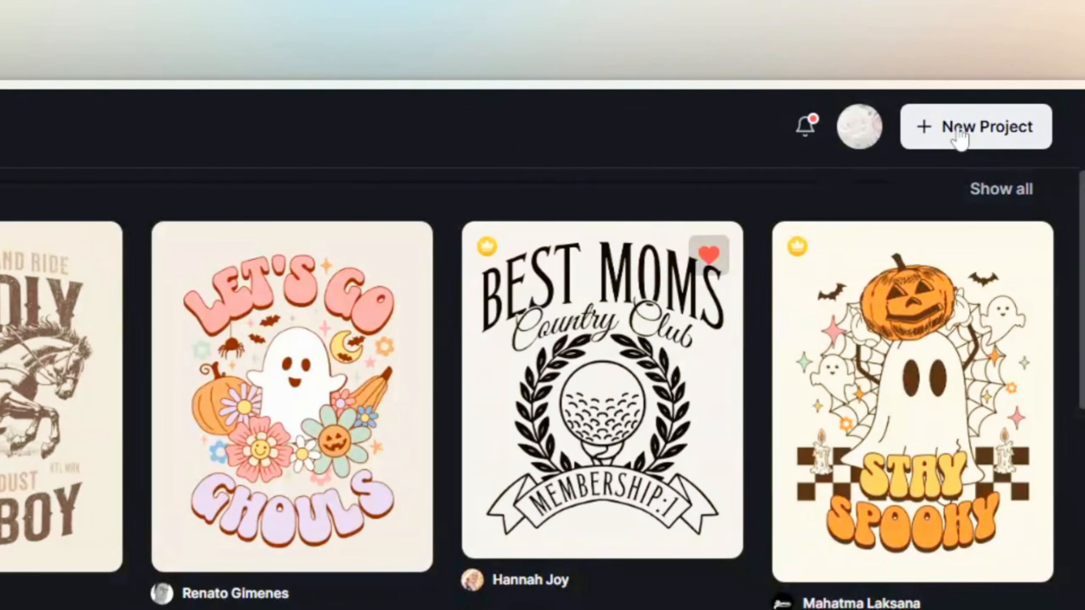
Switch to Kittl and create a new project with a portrait artboard 15 in wide by 20 in high at 300 DPI
click(957, 128)
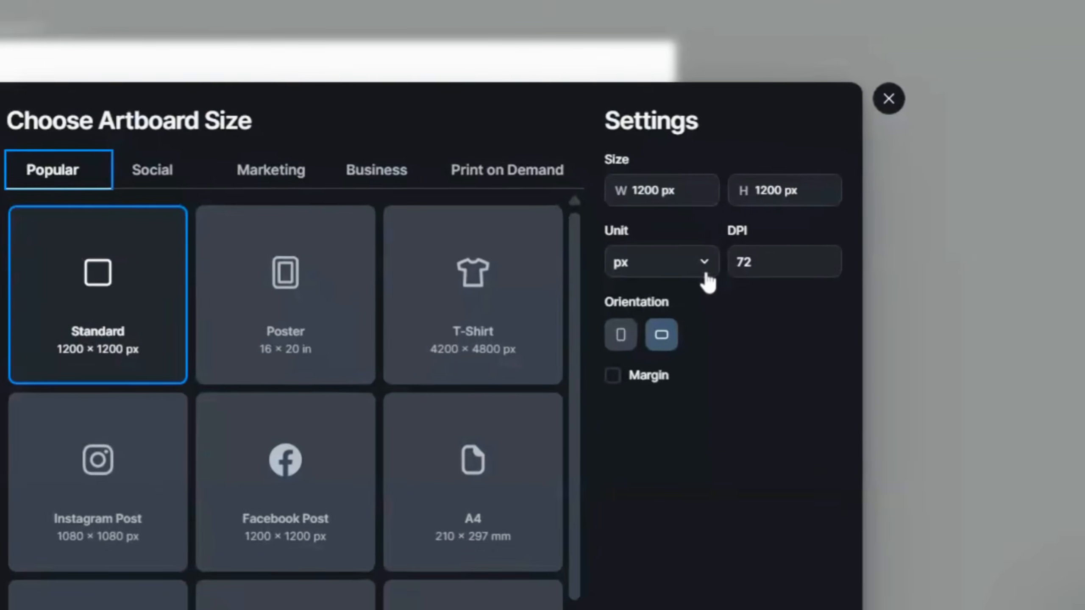
click(703, 269)
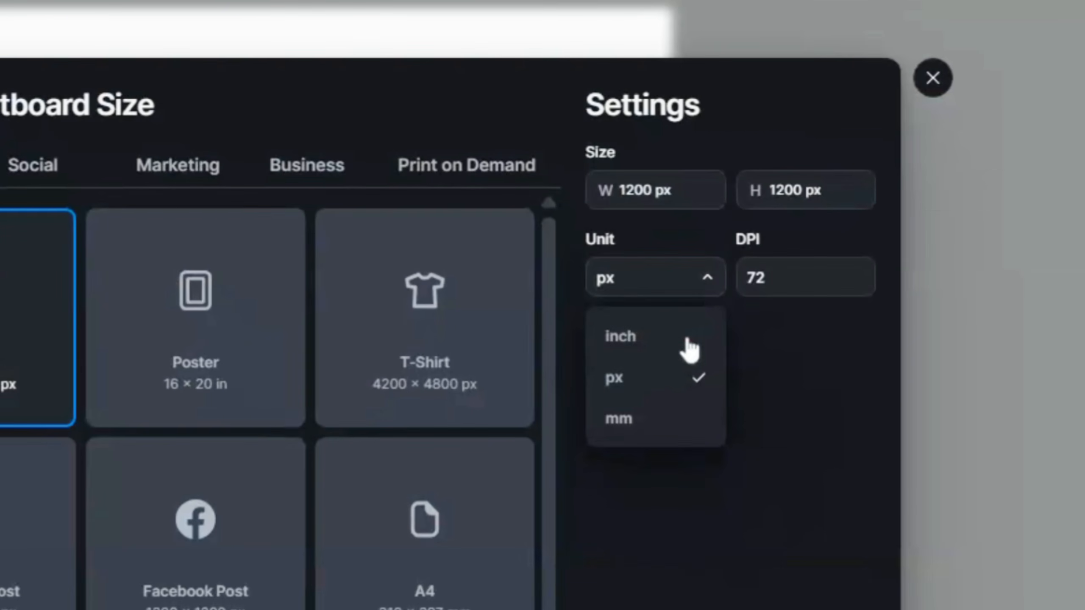
click(641, 337)
click(675, 190)
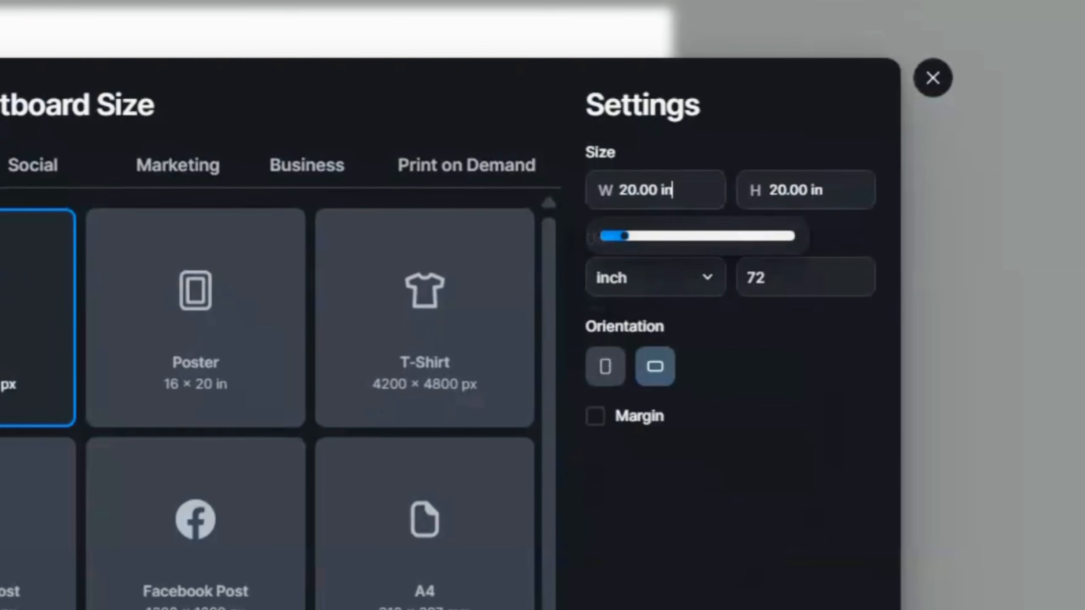
drag(636, 190, 629, 190)
text(15)
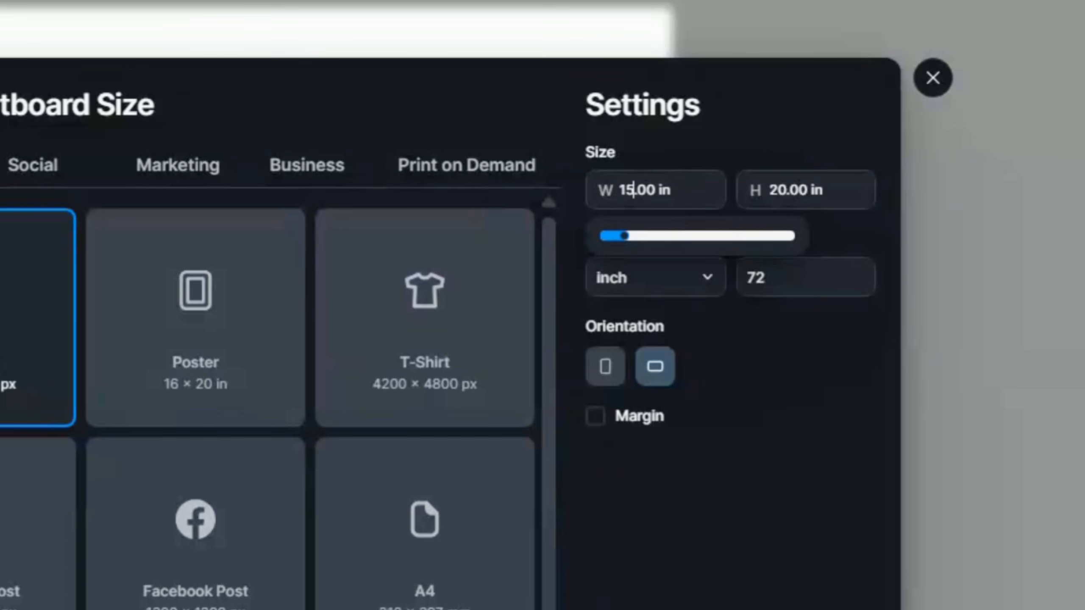
double_click(756, 278)
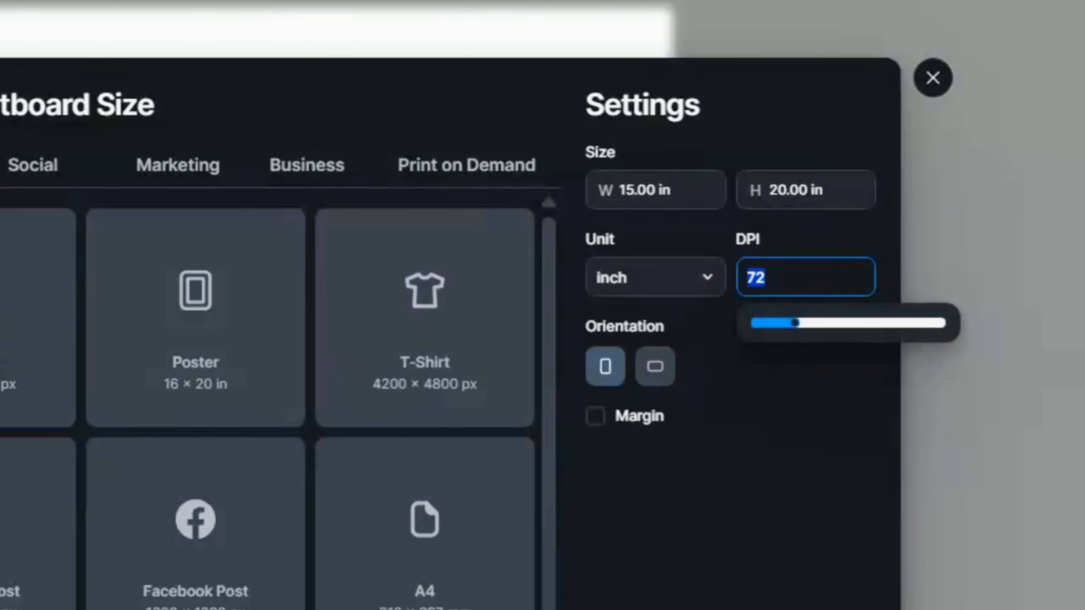
text(300)
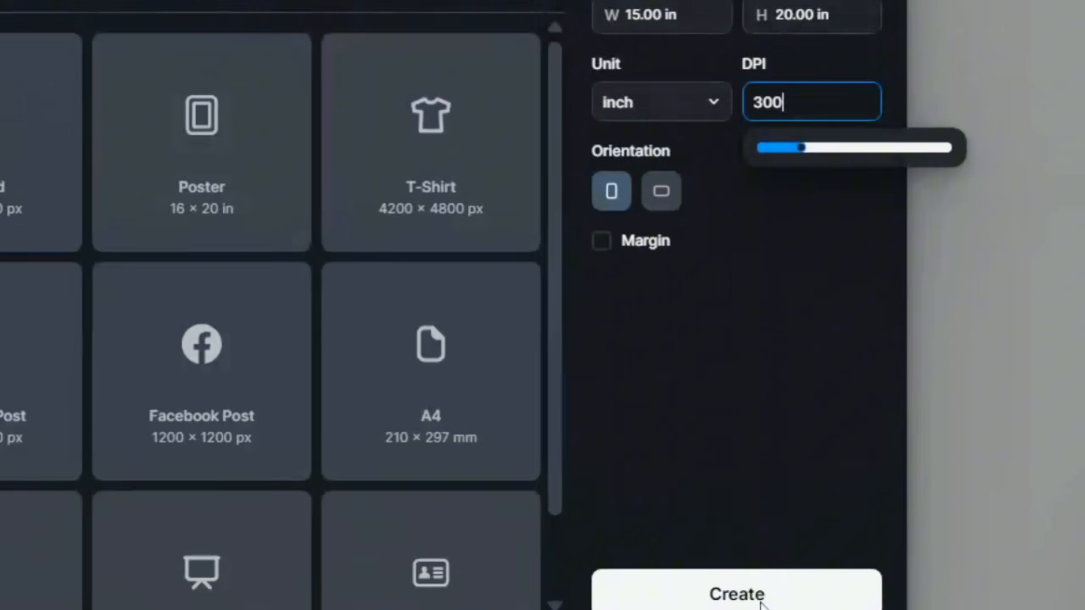
click(760, 599)
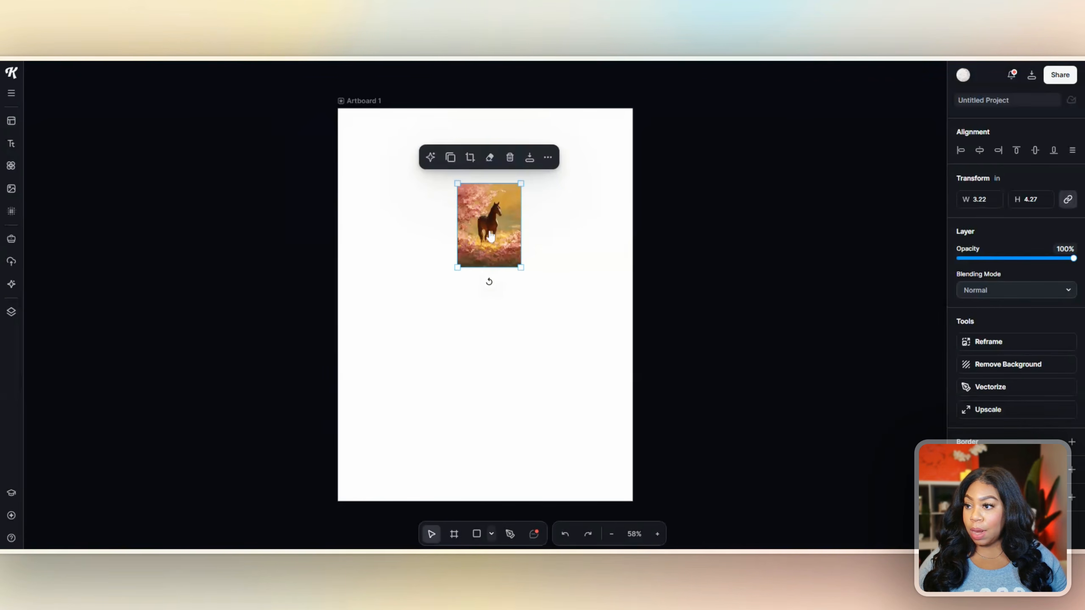
Align the horse image with the artboard's upper-left corner and scale it proportionally to fill the artboard at 15 by 20 in
drag(488, 231, 370, 156)
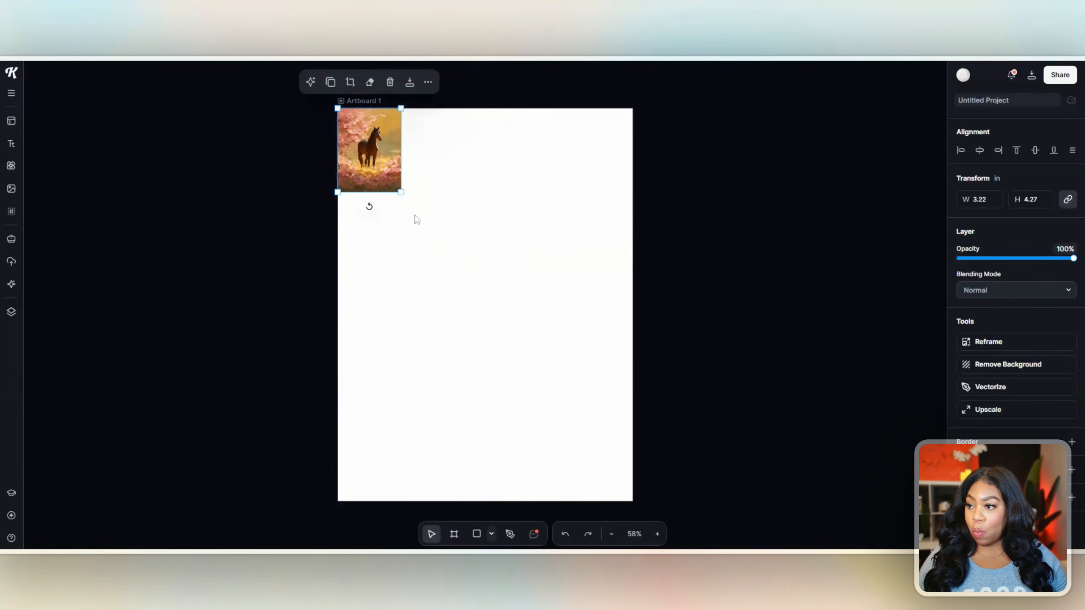
drag(402, 194, 522, 334)
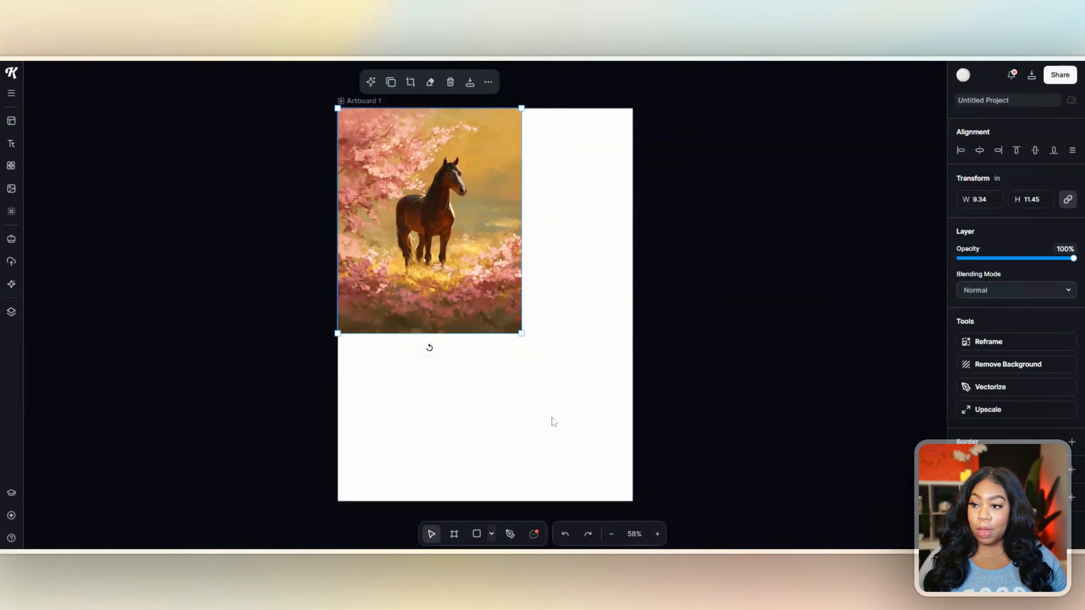
drag(522, 334, 634, 502)
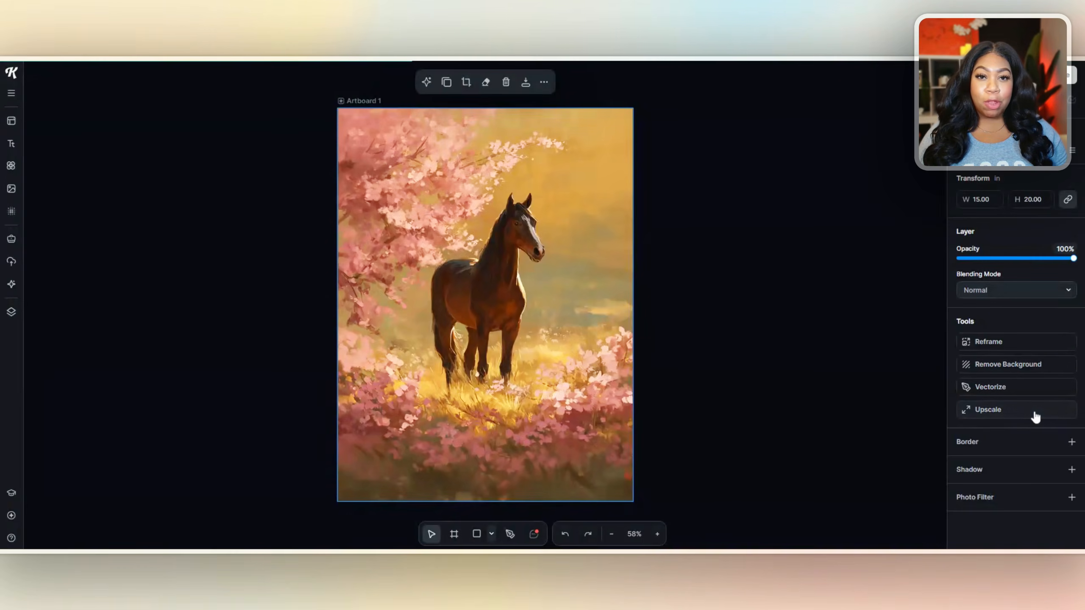
click(982, 408)
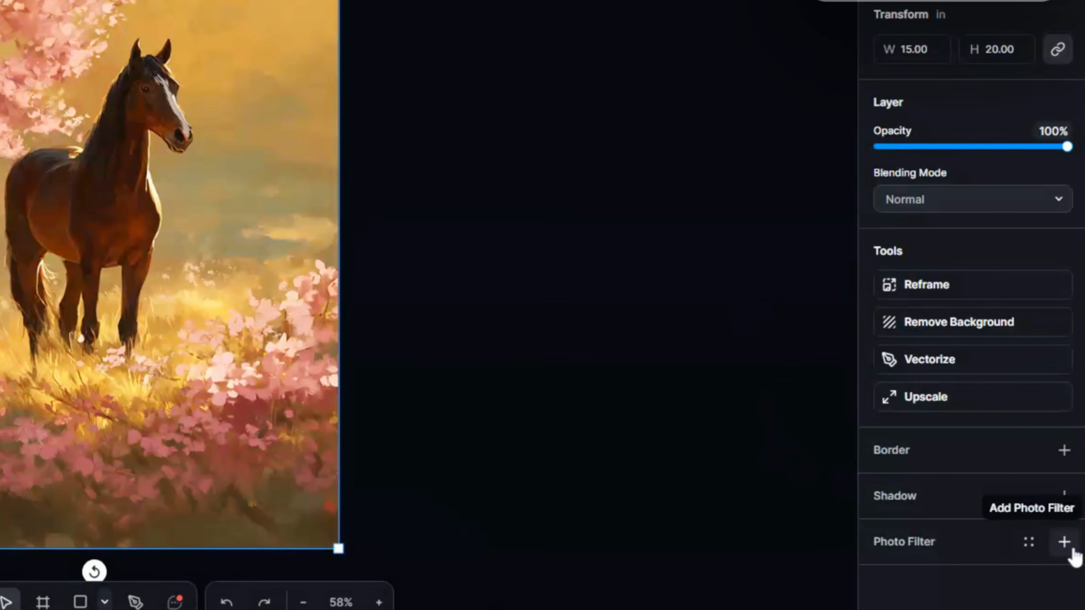
Add a photo filter to the horse image with saturation 12%, vibrance 8% and brightness 0%
click(1071, 497)
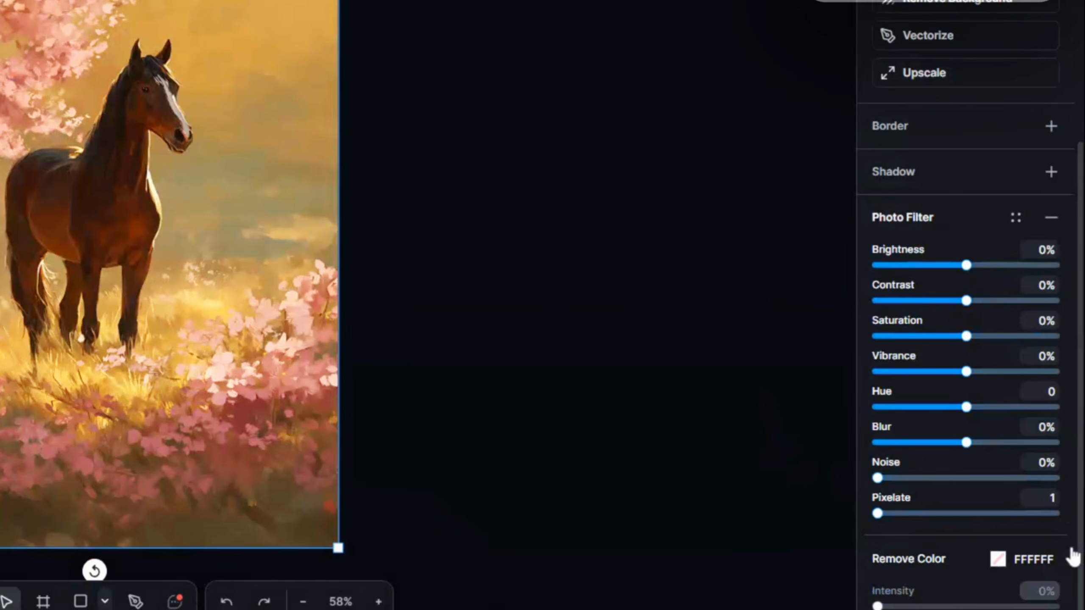
click(977, 337)
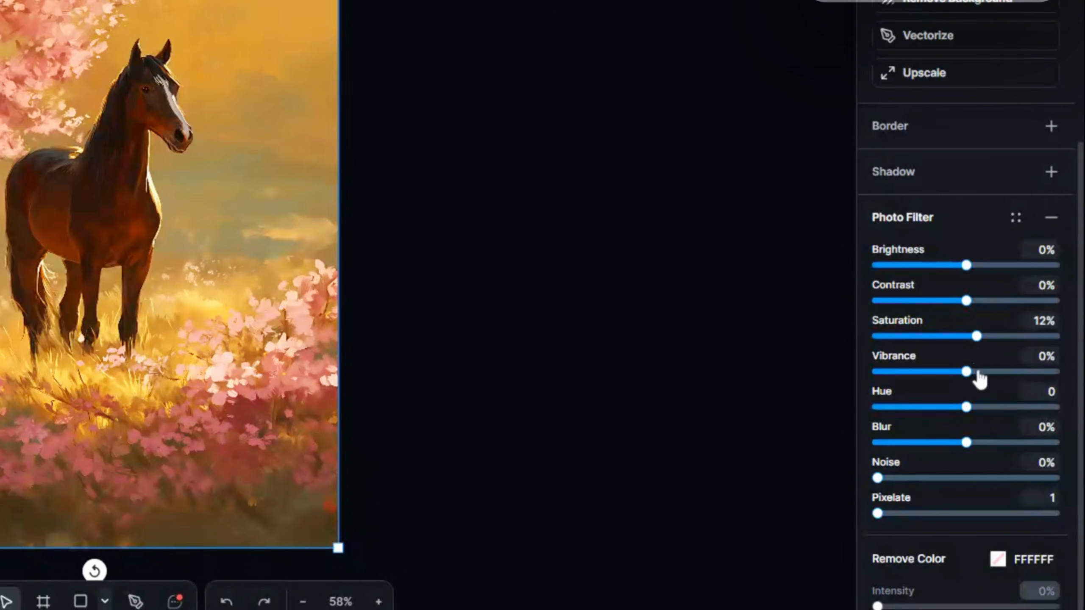
click(974, 375)
click(957, 265)
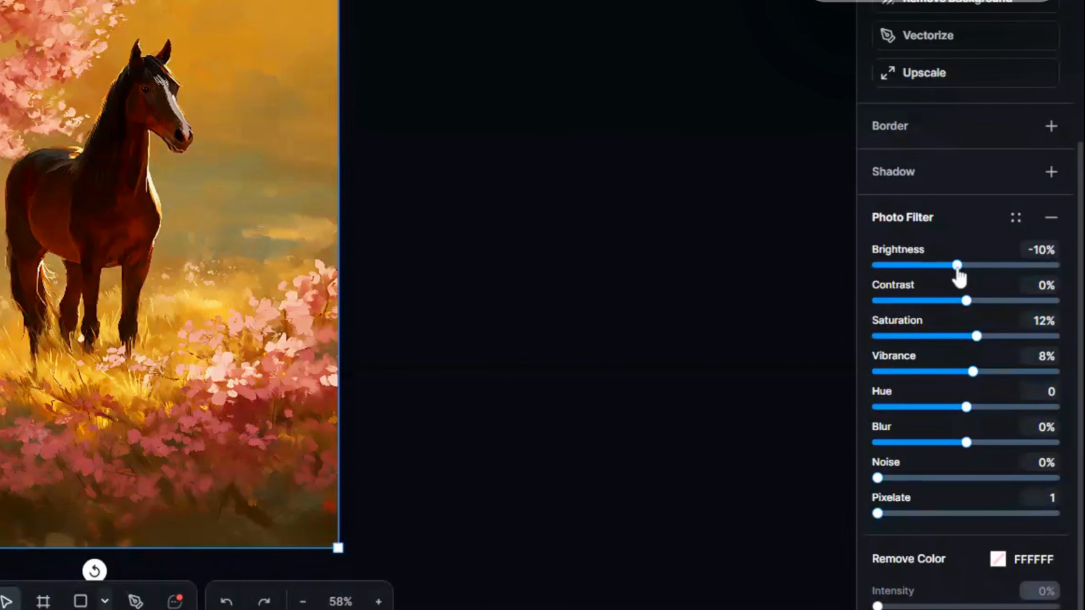
click(966, 266)
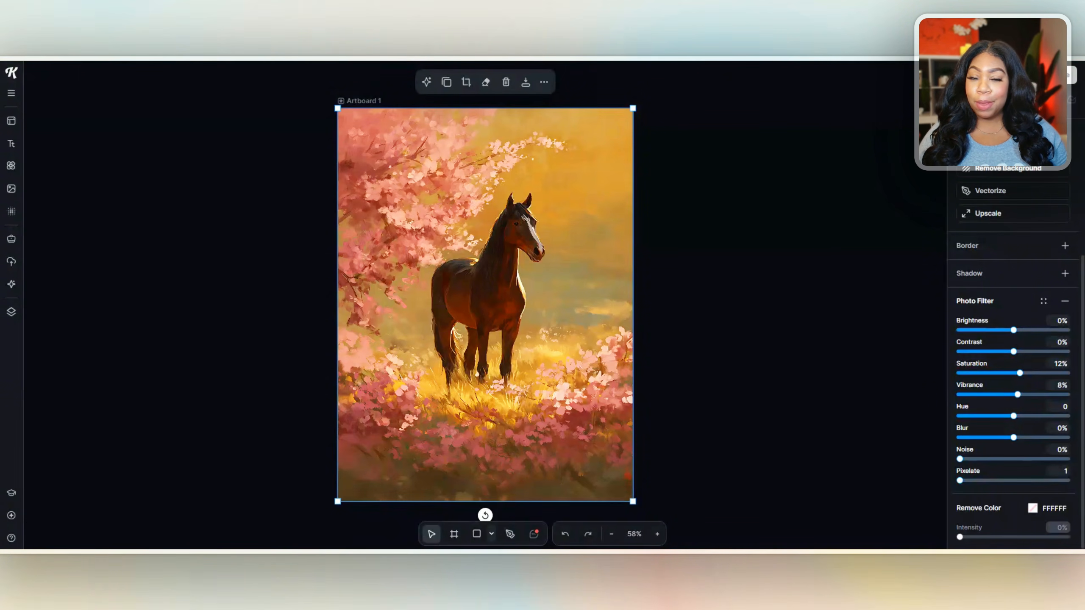
click(775, 339)
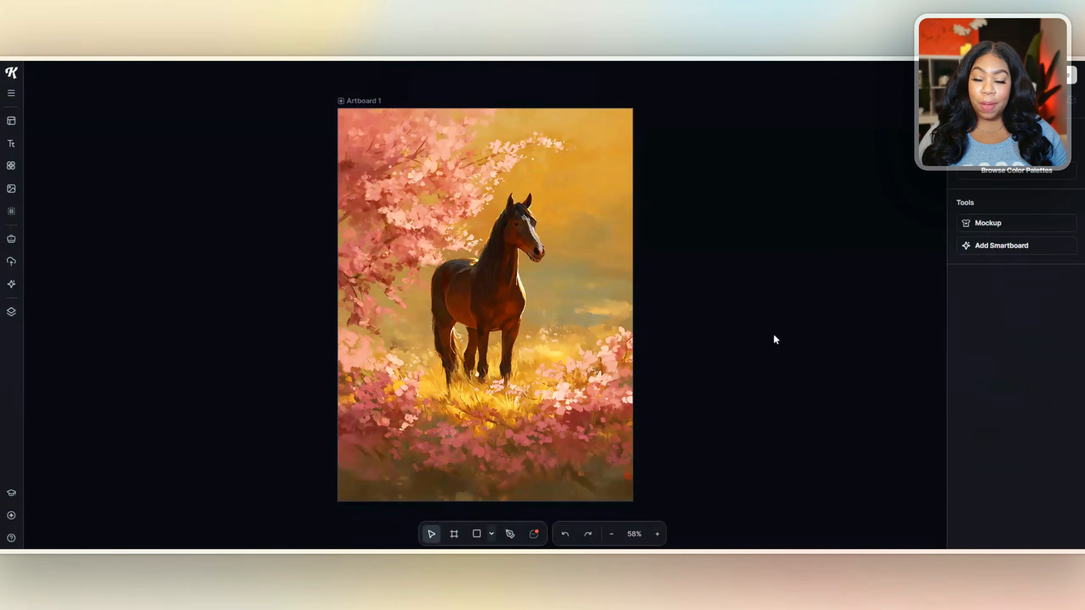
click(581, 298)
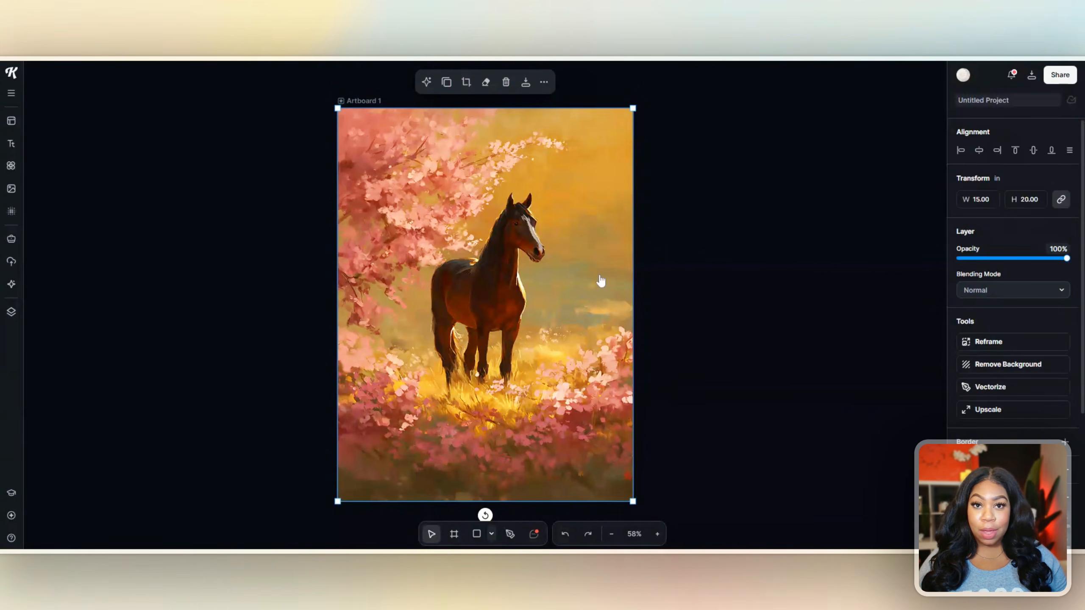
Rename the project "Moody Brown Horse Wall Art"
click(978, 100)
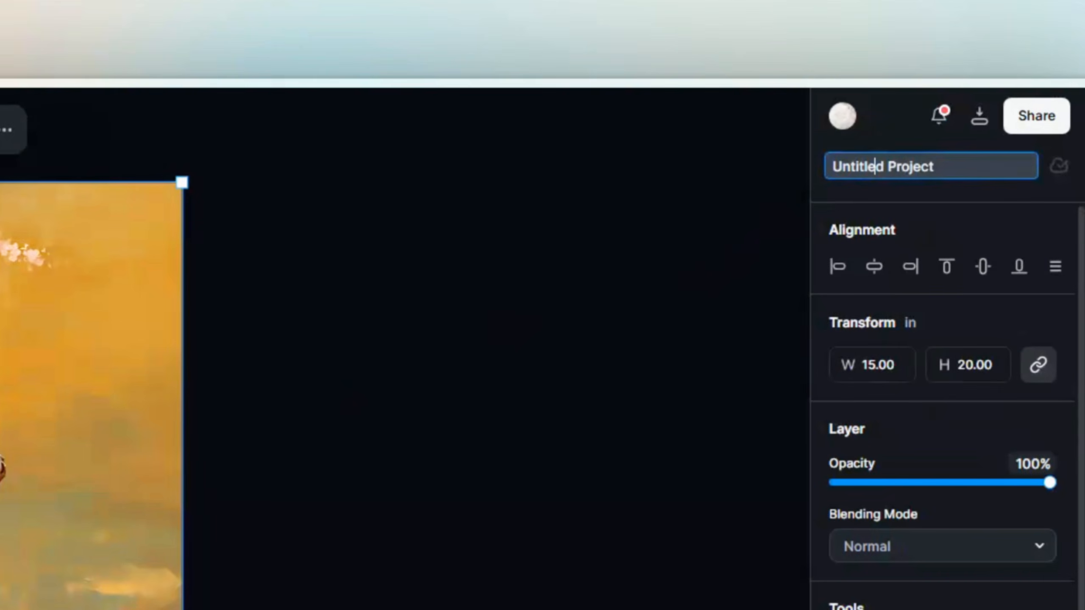
key(ctrl+a)
text(Moody Brown Horse Wall Art)
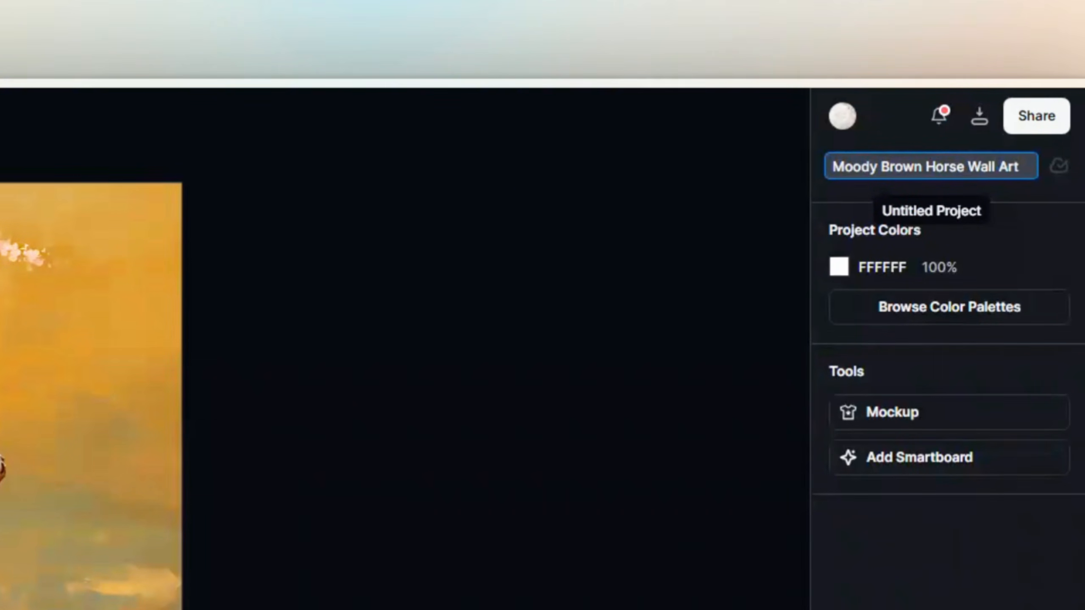
Open the download settings for Artboard 1, choose the JPEG format and enable Optimize Quality
click(979, 128)
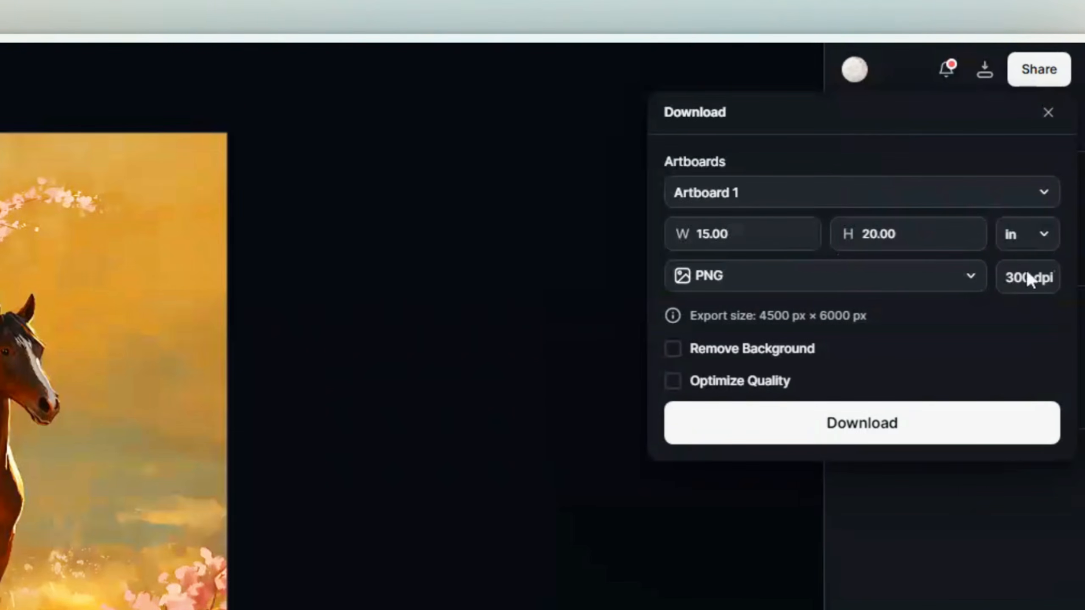
click(969, 281)
click(736, 363)
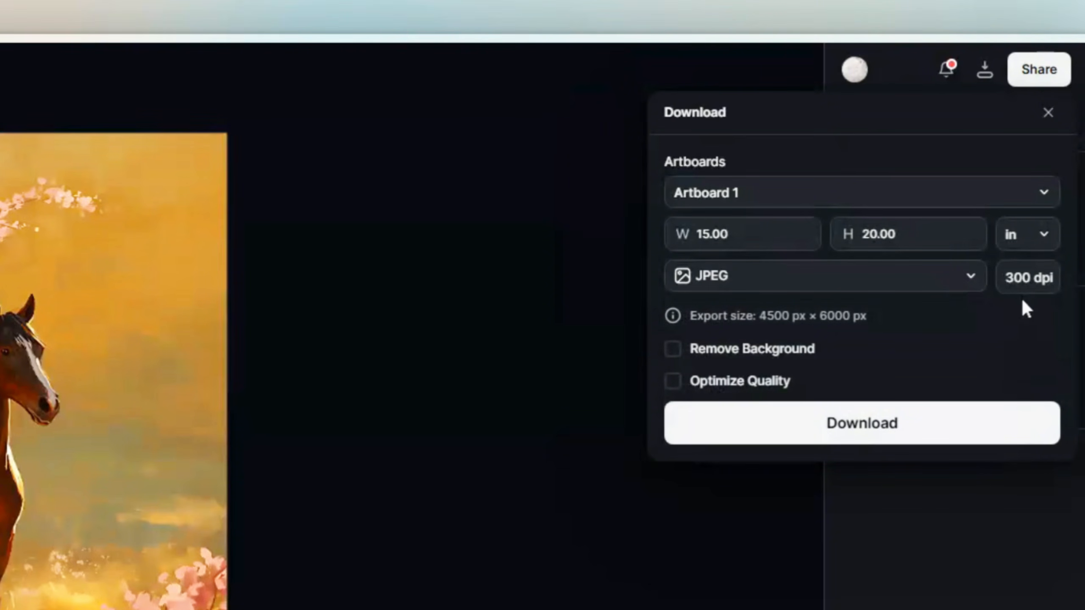
click(673, 385)
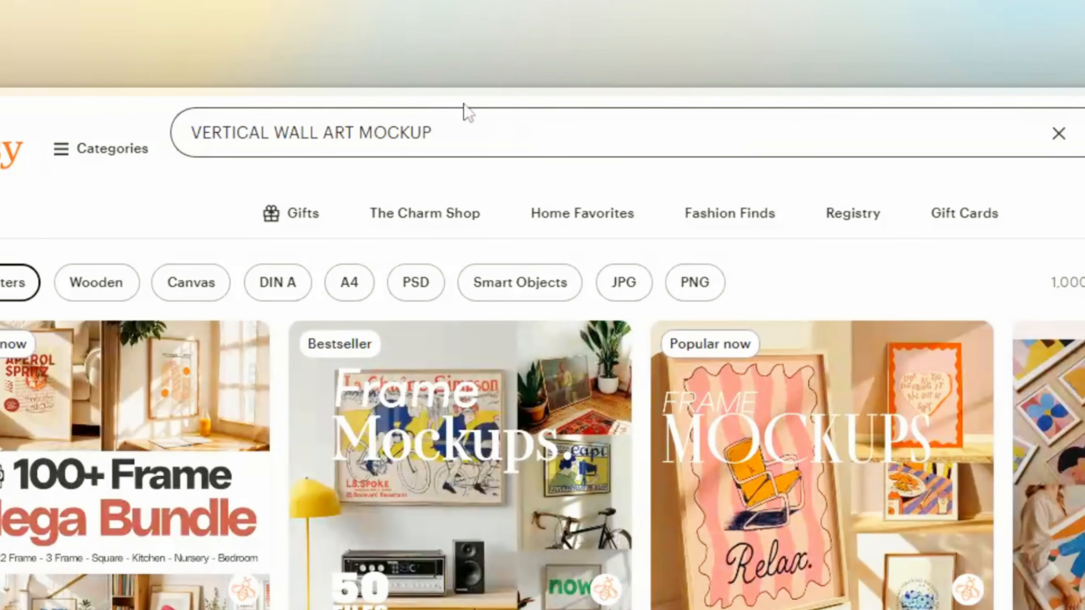
Browse Etsy's results for "VERTICAL WALL ART MOCKUP" to compare frame mockup styles and prices
scroll(1030, 210, down, 8)
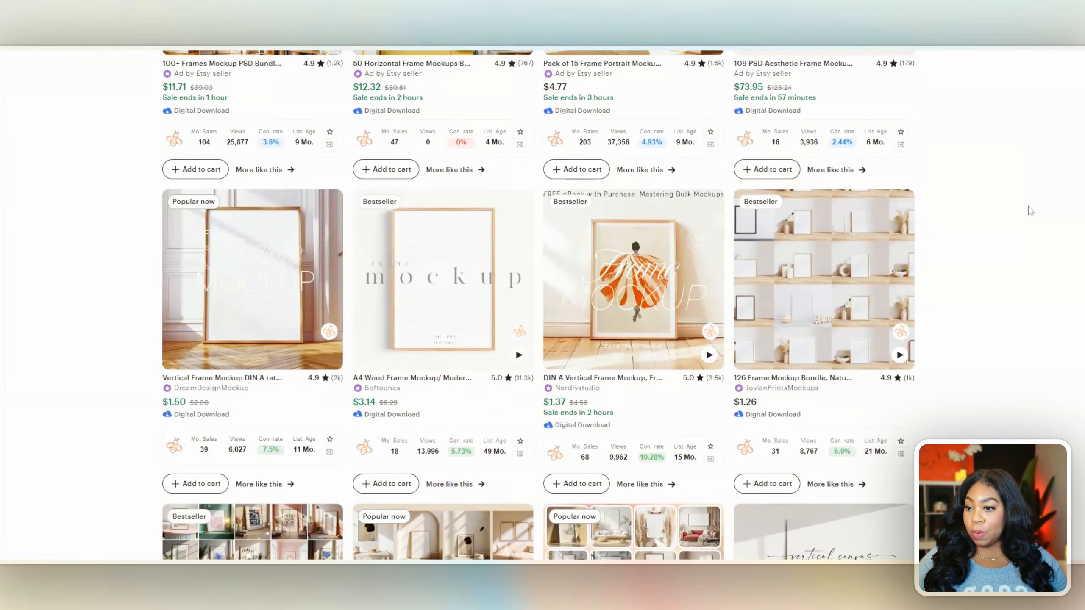
scroll(1030, 211, down, 15)
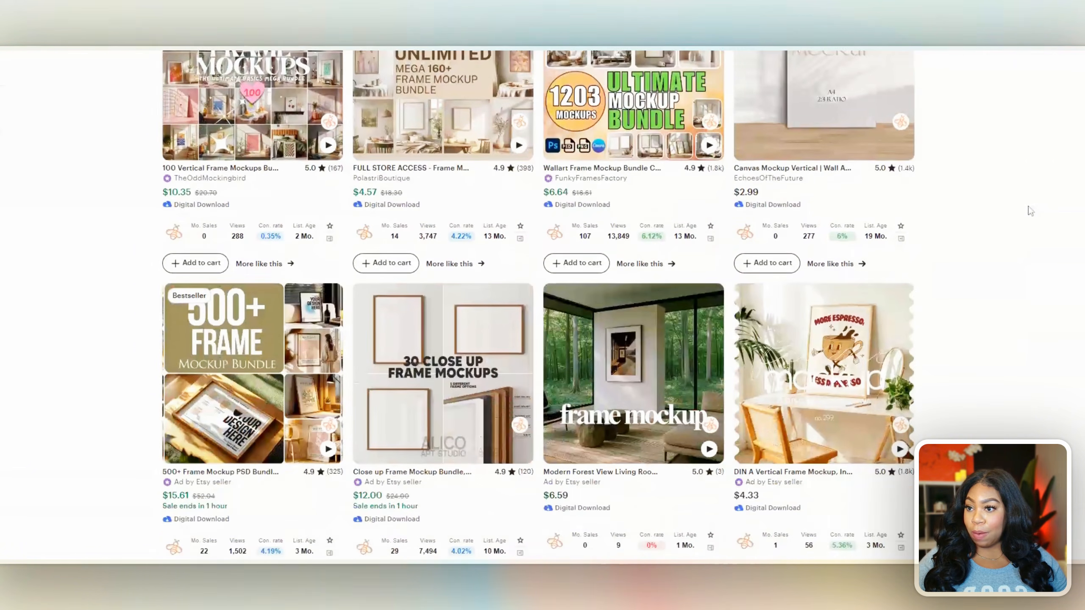
scroll(1031, 211, down, 1)
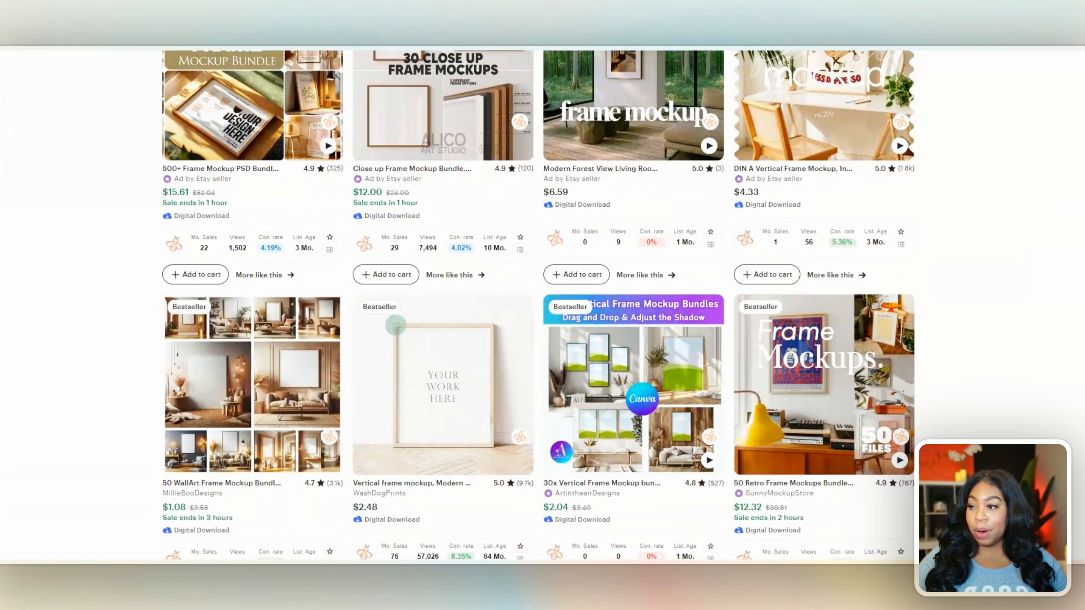
scroll(1029, 210, down, 5)
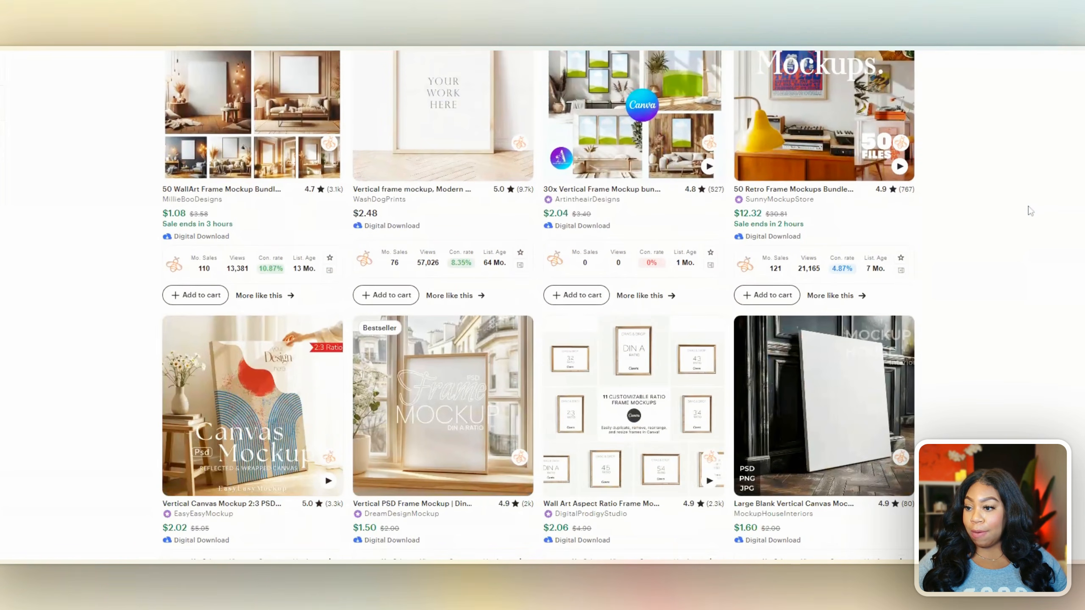
scroll(1030, 210, down, 5)
scroll(1029, 210, up, 1)
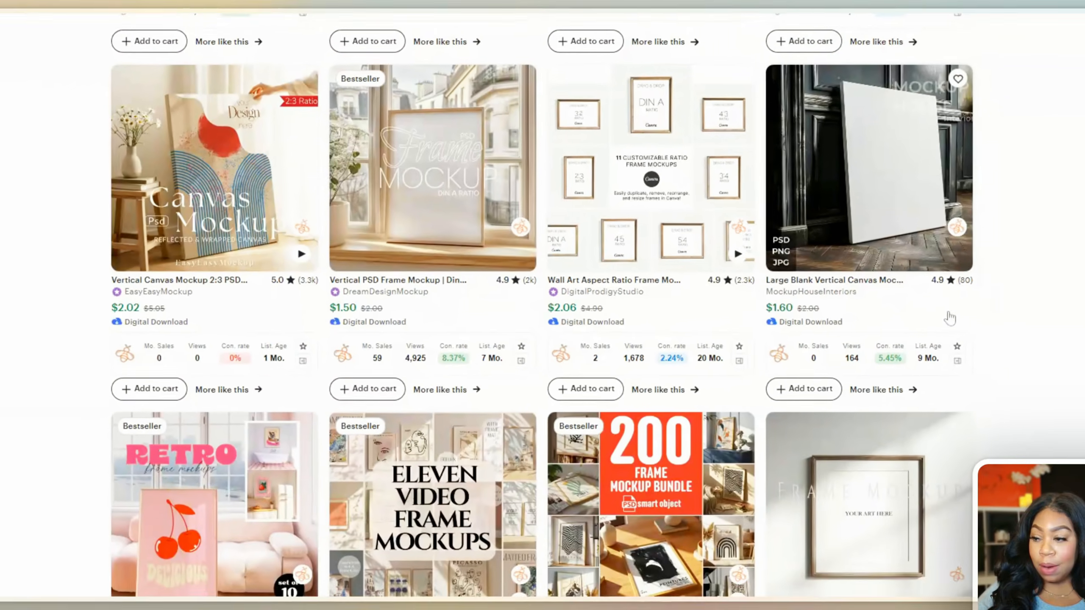
scroll(1050, 402, down, 5)
scroll(895, 314, down, 5)
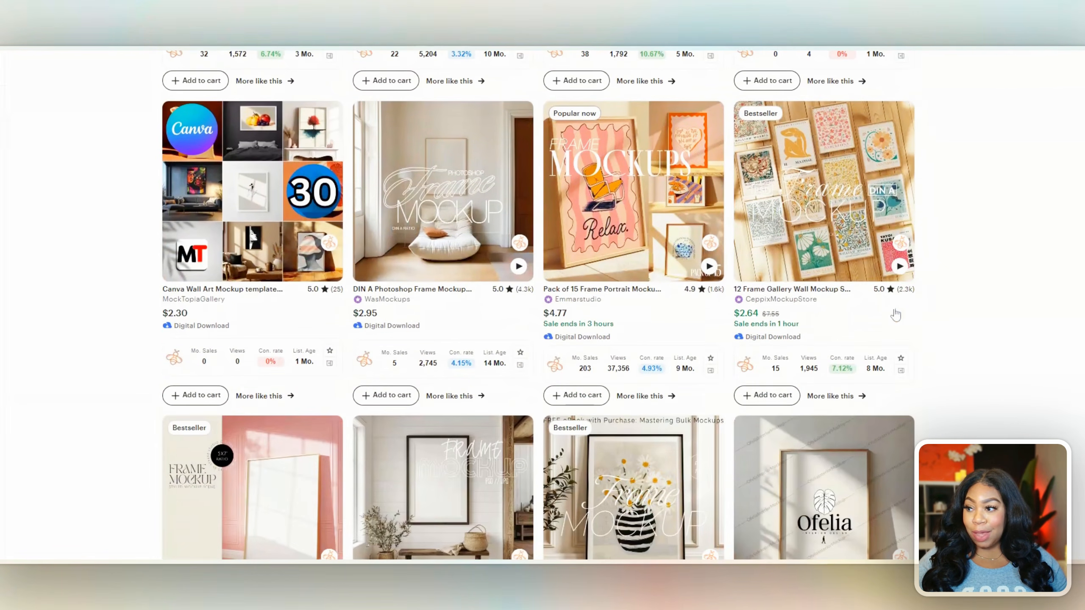
scroll(895, 314, down, 5)
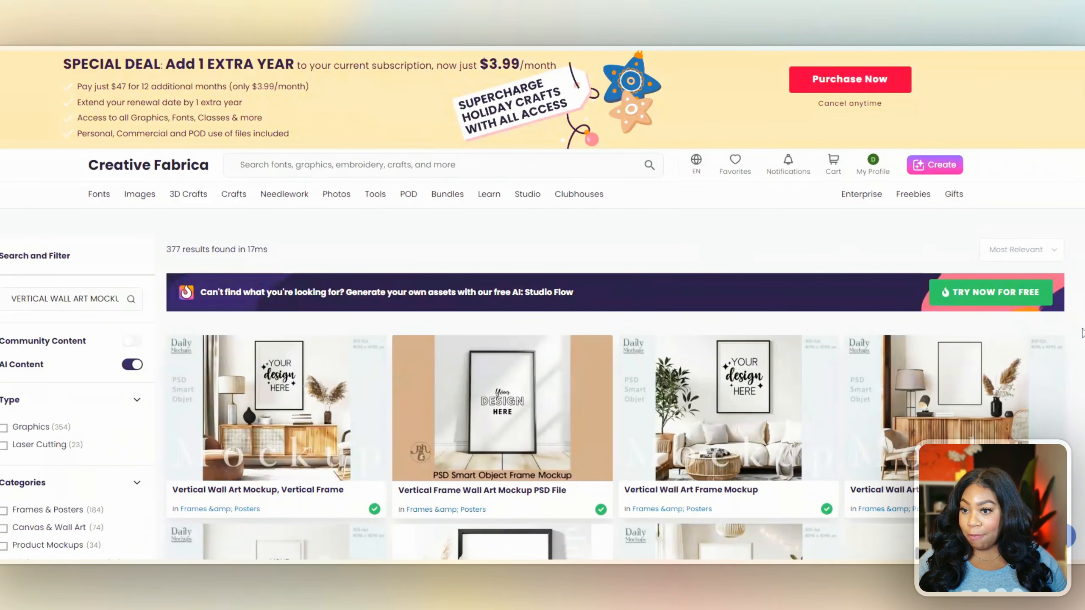
Browse Creative Fabrica's vertical wall art mockup results to compare the available frame and poster mockups
scroll(1082, 333, down, 15)
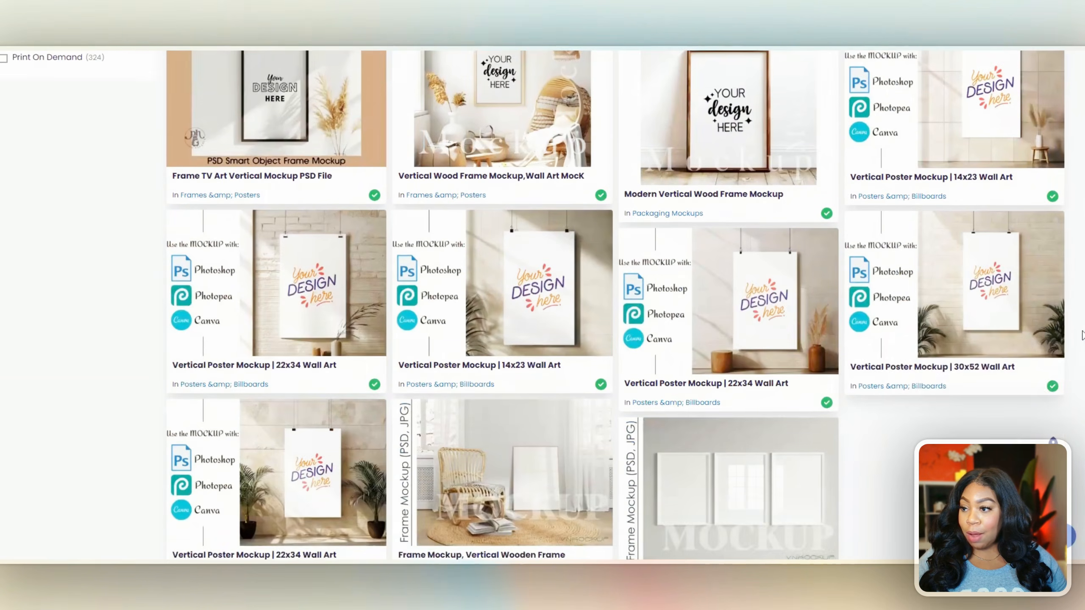
scroll(1081, 335, down, 10)
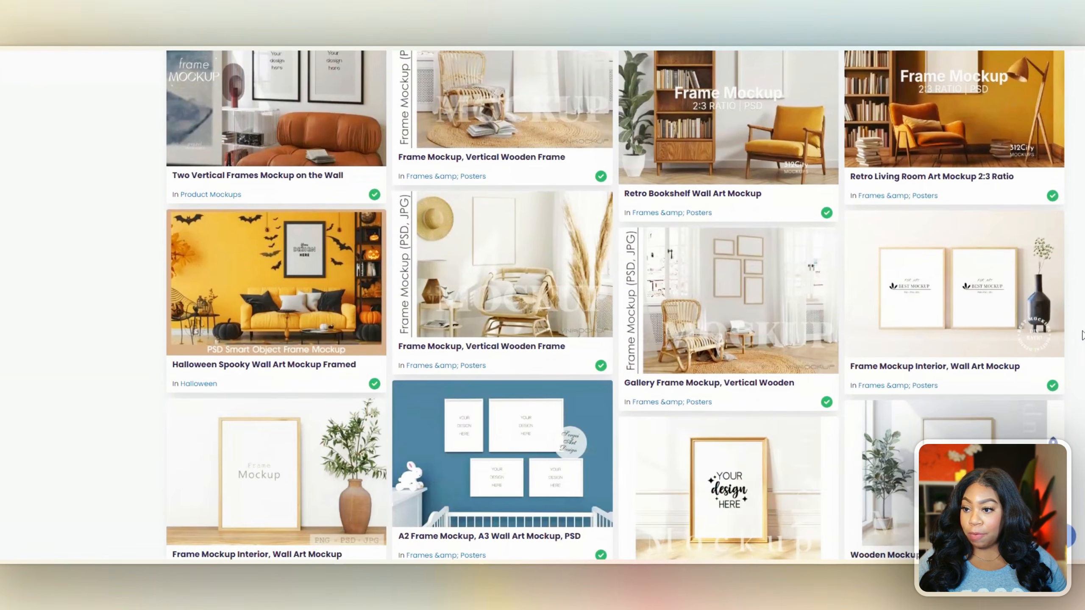
scroll(1082, 336, down, 5)
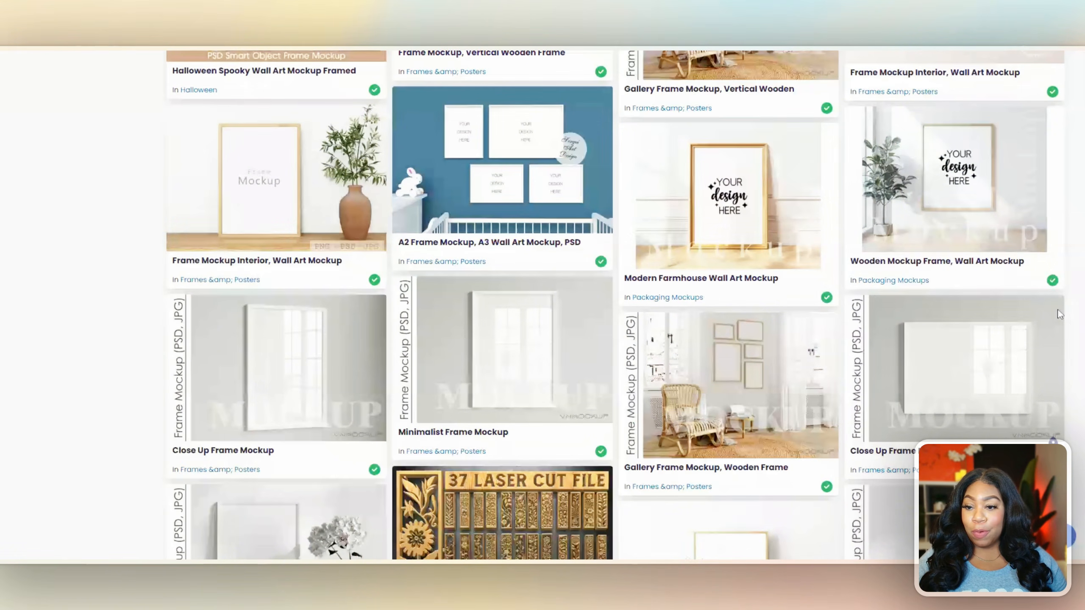
scroll(1081, 349, down, 15)
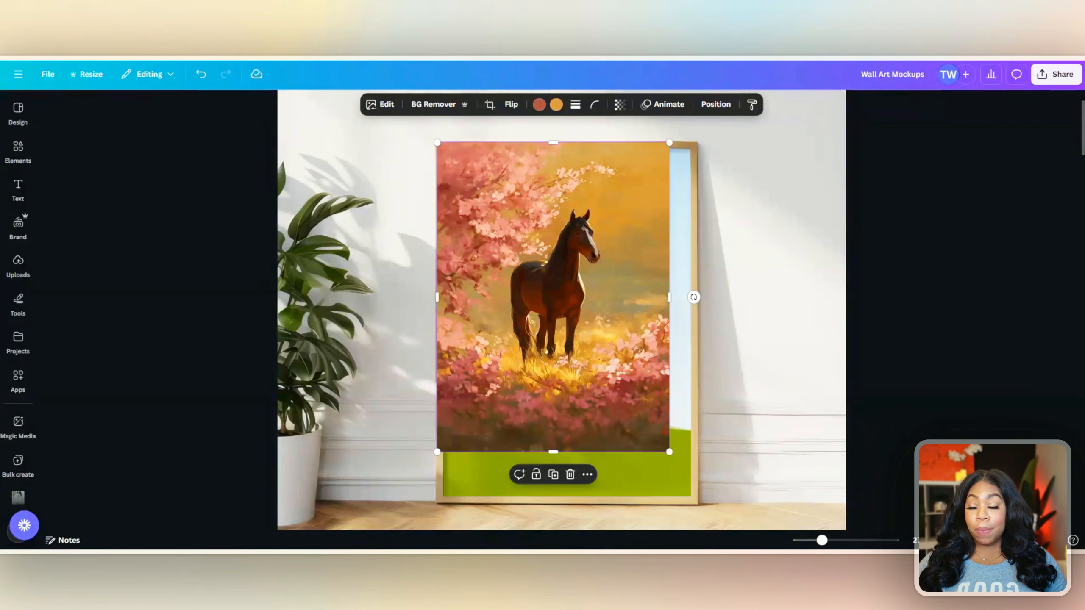
Switch to Canva's Wall Art Mockups design and place the horse image inside the picture frame on page 1
drag(564, 217, 307, 228)
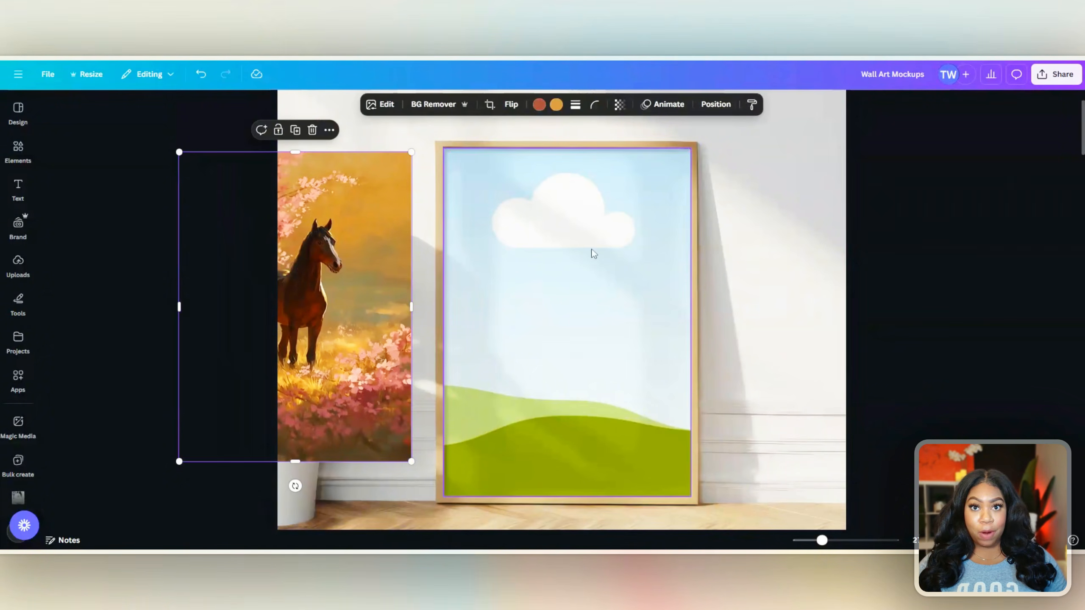
drag(337, 268, 563, 291)
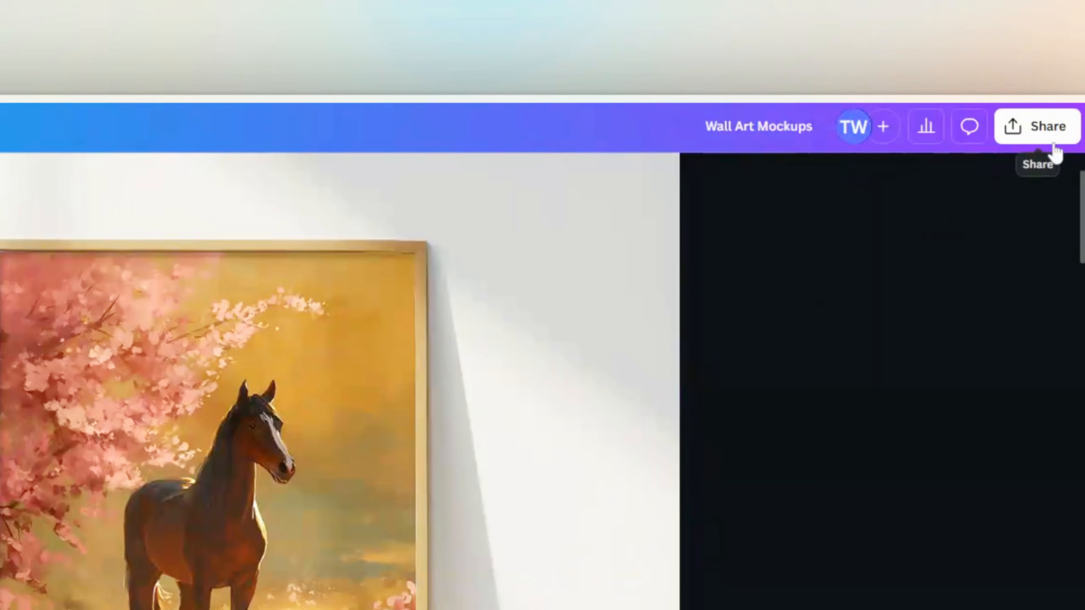
Download only the current page (Page 1) of the framed horse mockup as a JPG
click(1053, 147)
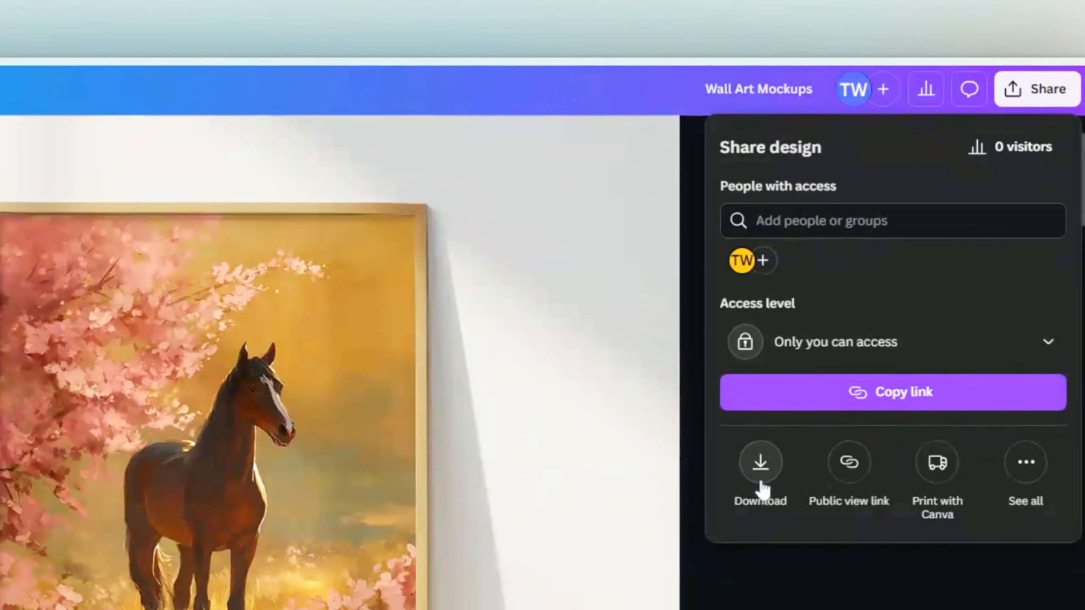
click(760, 478)
click(857, 215)
click(840, 265)
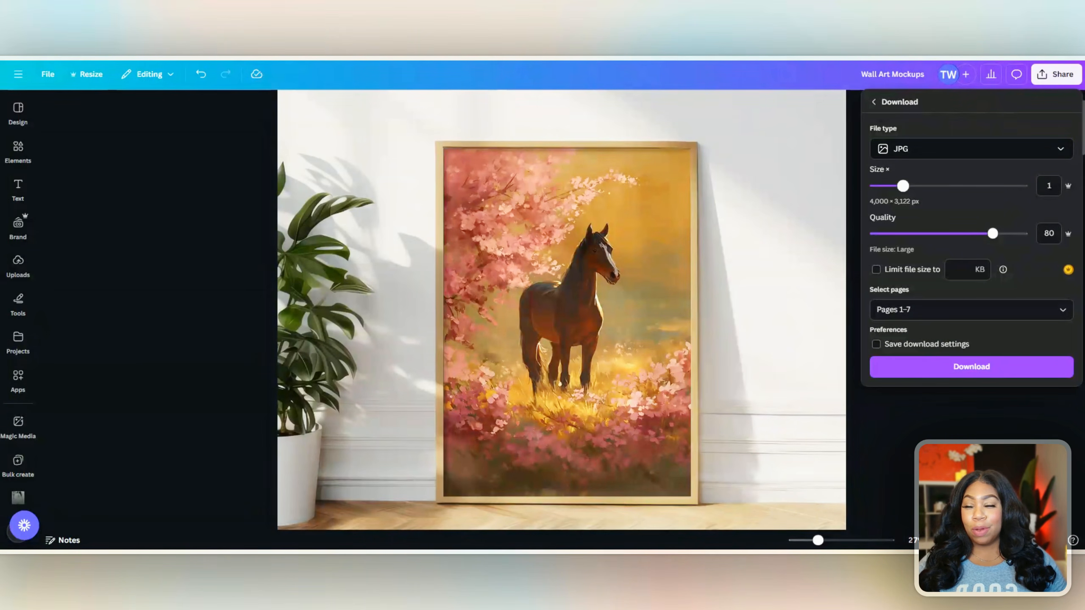
click(971, 309)
click(918, 358)
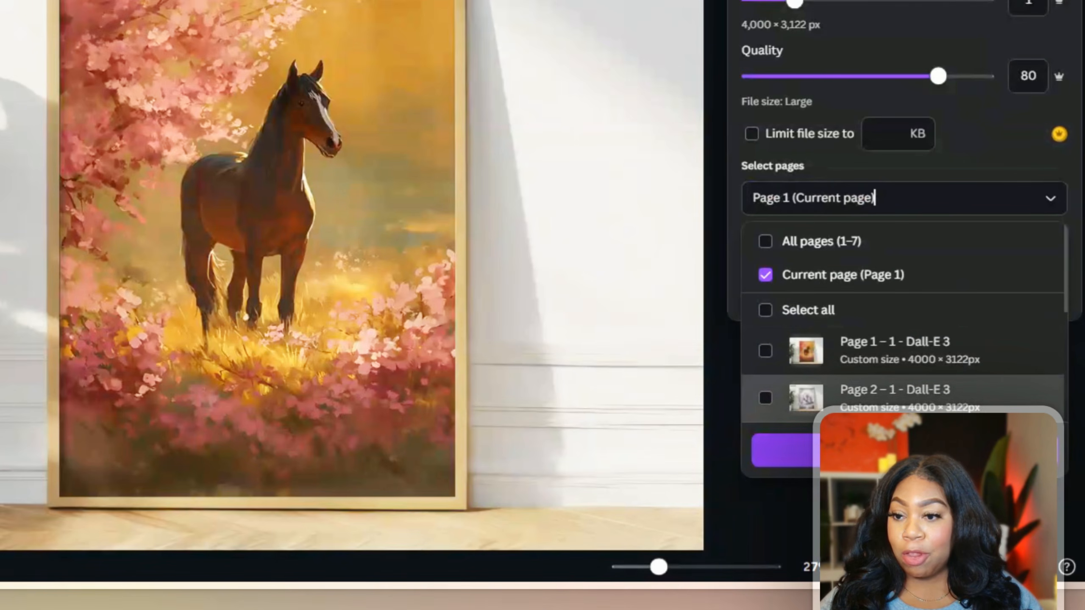
click(905, 461)
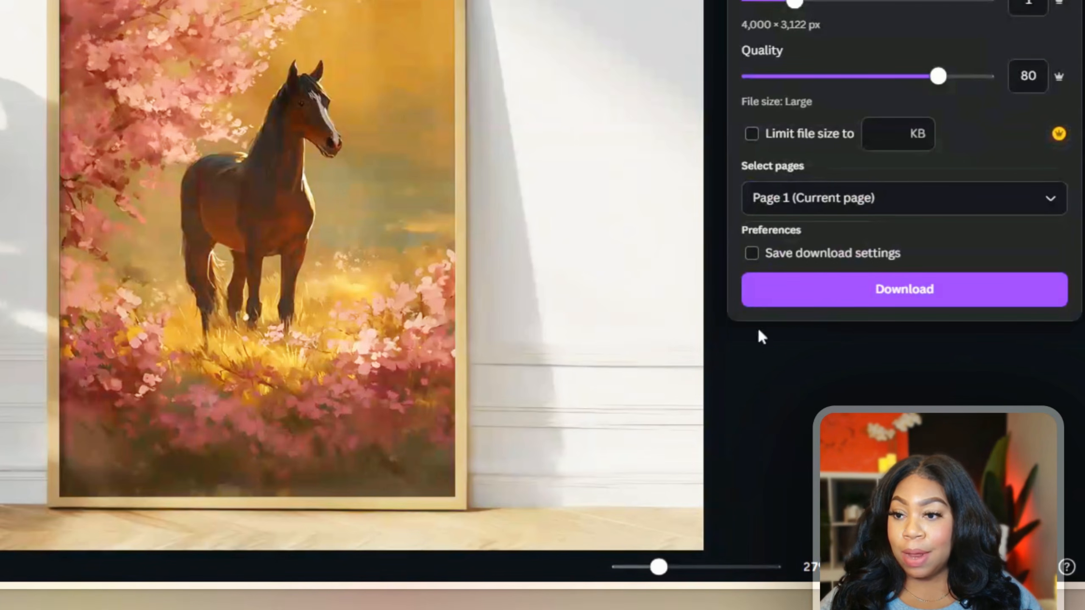
click(877, 299)
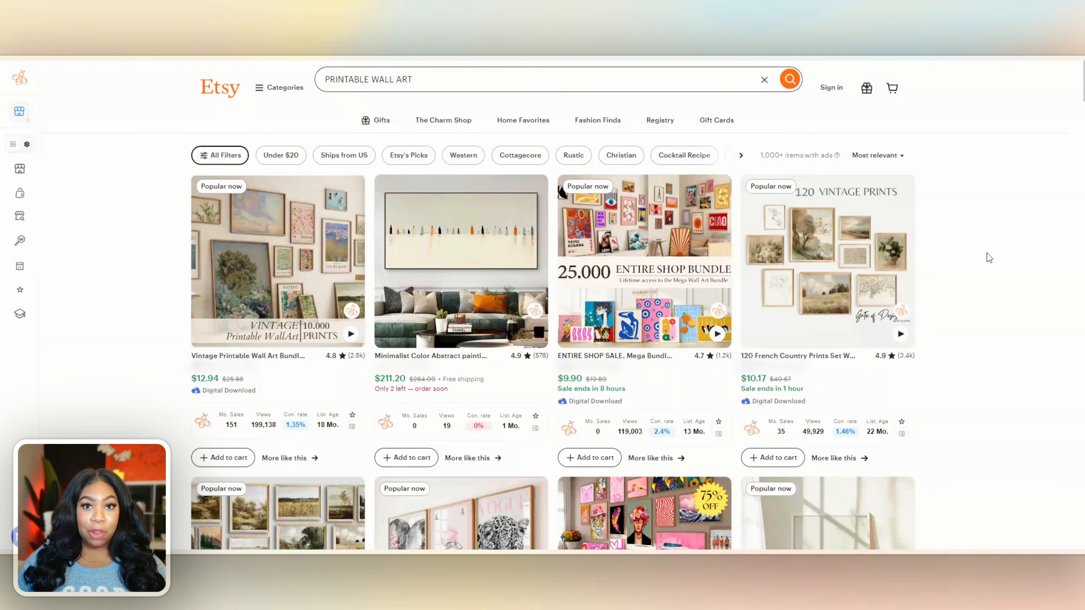
Browse Etsy's results for "PRINTABLE WALL ART" to examine how comparable digital download listings are presented
scroll(989, 258, down, 6)
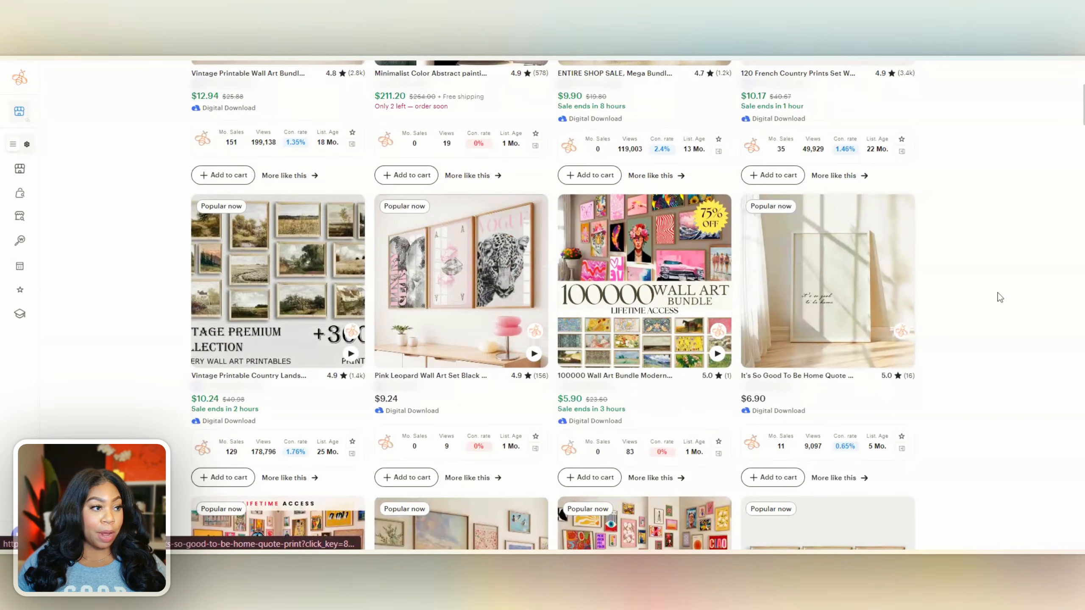
scroll(999, 297, down, 12)
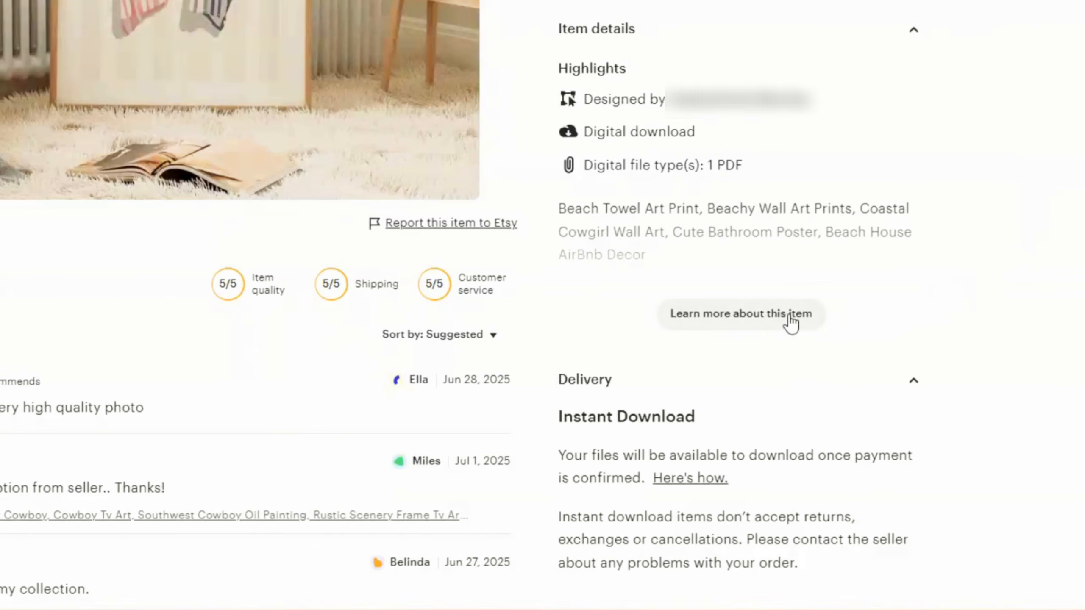
Expand the full description of the beach towel art print listing and read its sizes, download, printing and refund sections
click(790, 314)
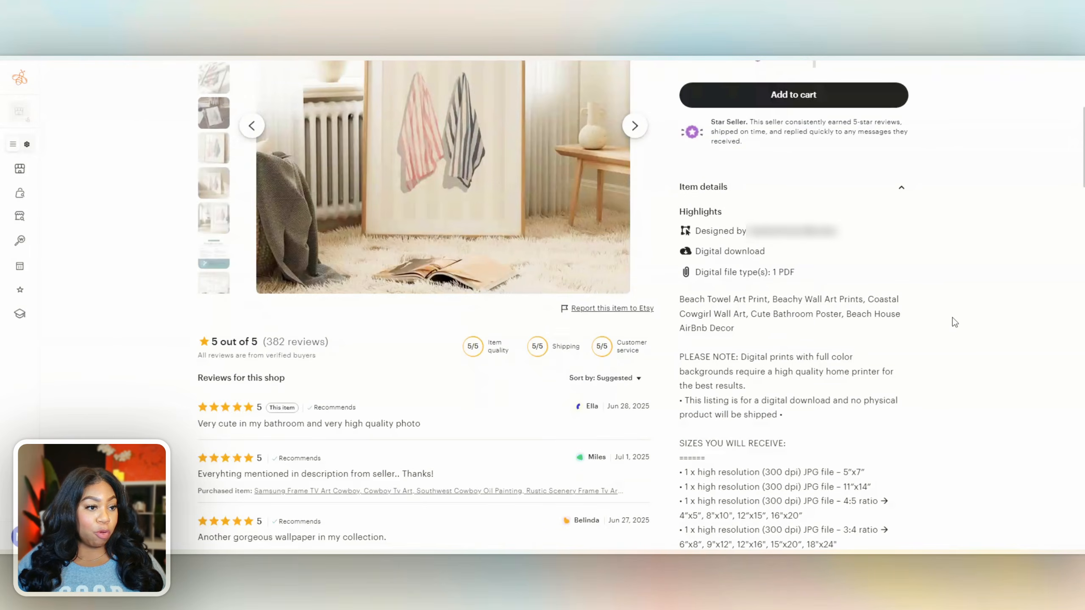
scroll(952, 319, down, 2)
scroll(953, 317, down, 2)
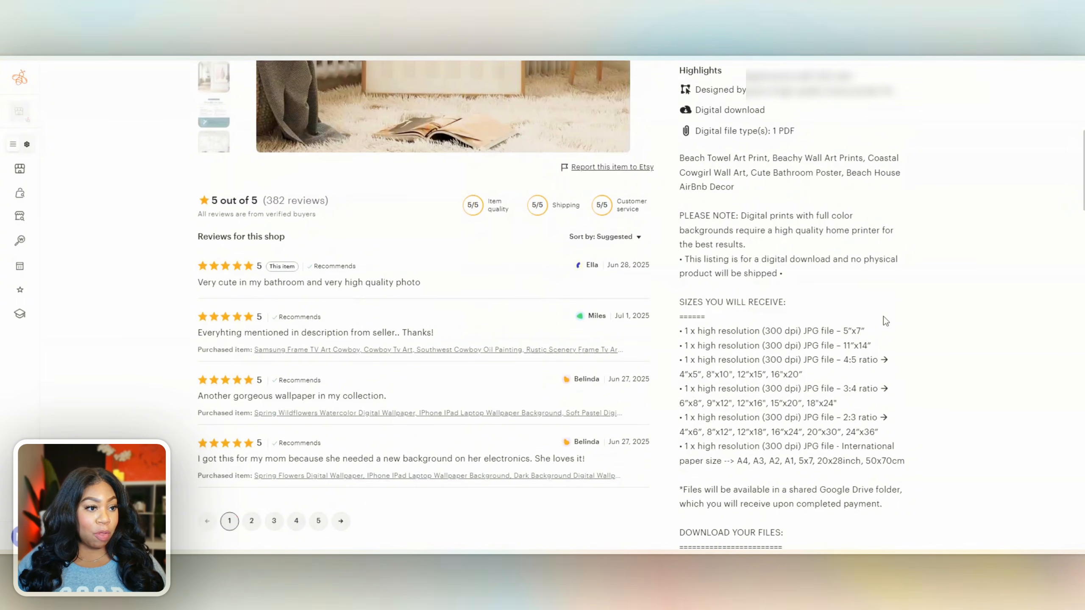
scroll(683, 230, down, 2)
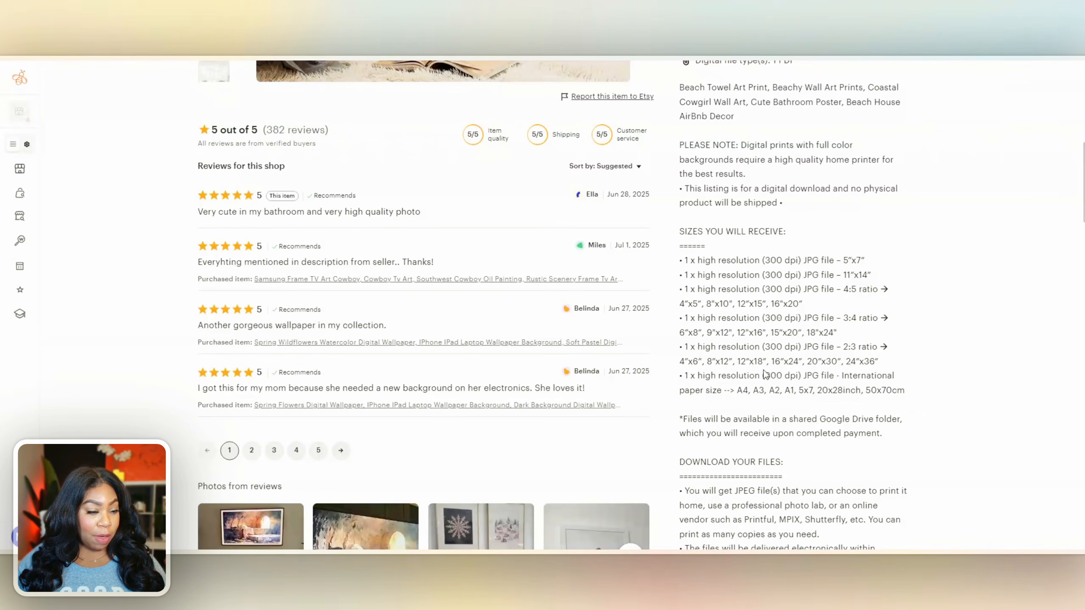
scroll(767, 390, down, 5)
scroll(767, 390, down, 3)
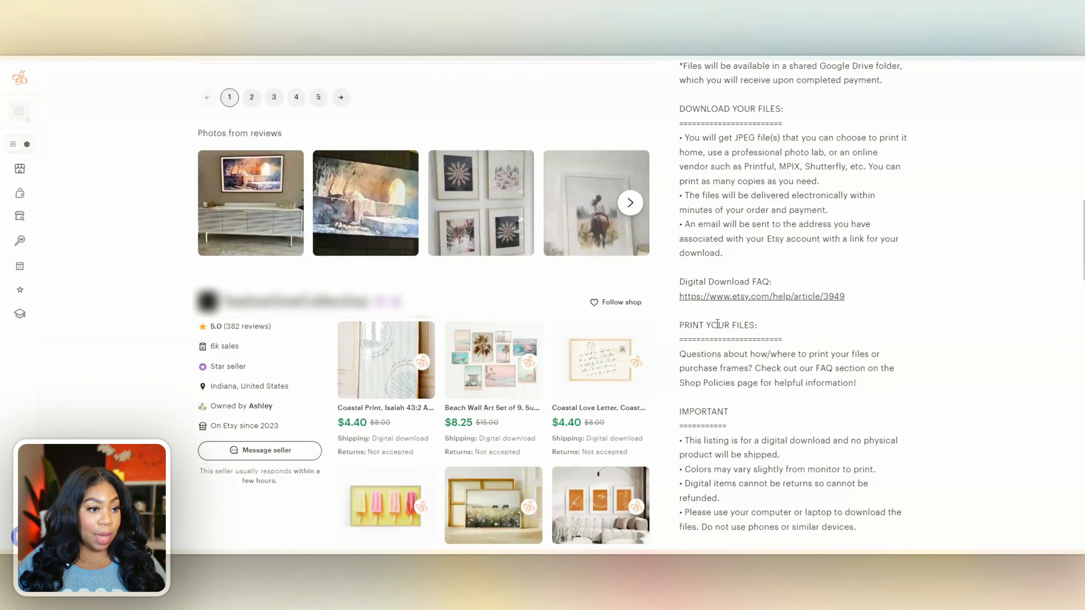
scroll(794, 348, down, 5)
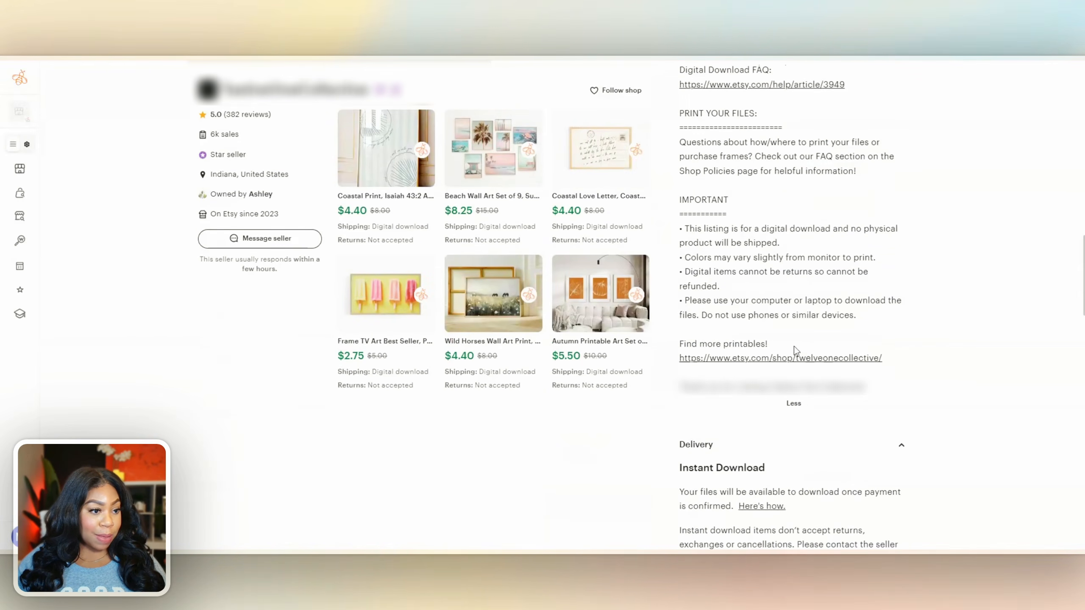
scroll(794, 347, up, 2)
scroll(786, 338, up, 5)
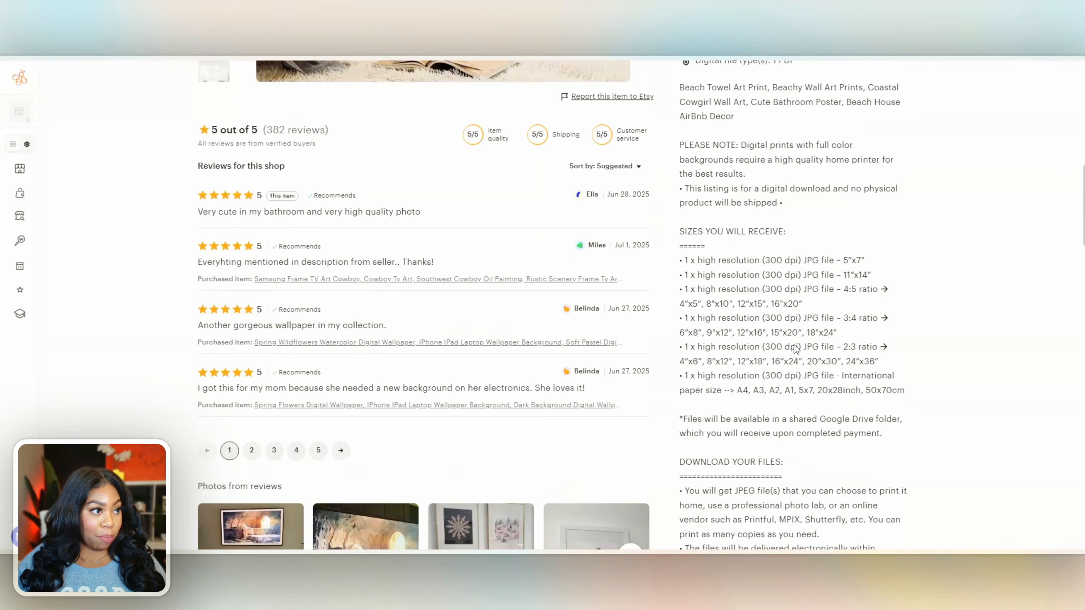
scroll(765, 308, up, 15)
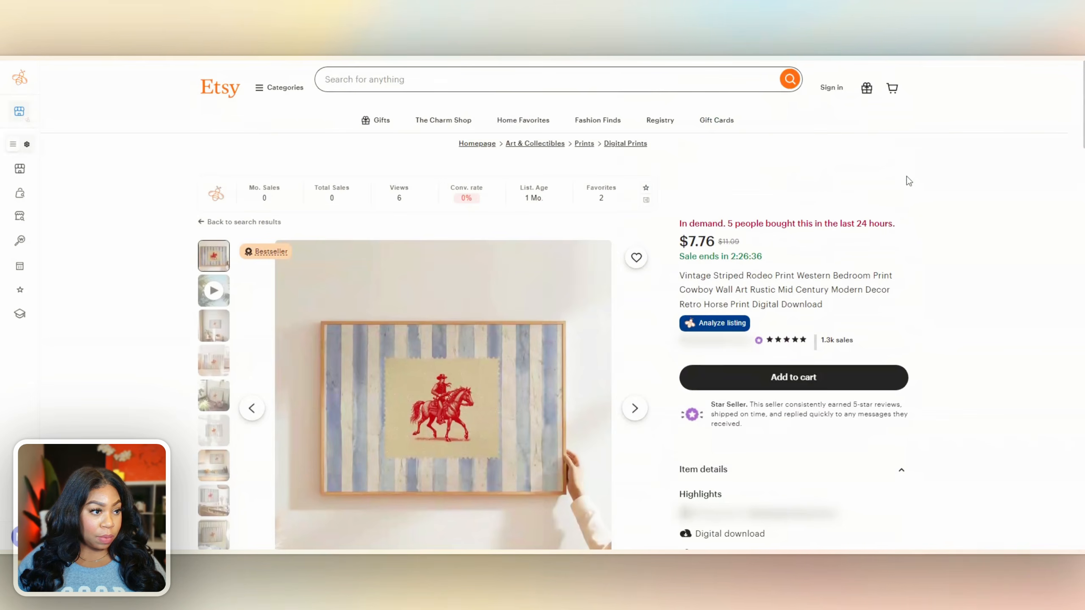
Expand the Vintage Striped Rodeo Print listing's full description and read its print ratios, download instructions and purchase terms
scroll(904, 182, down, 12)
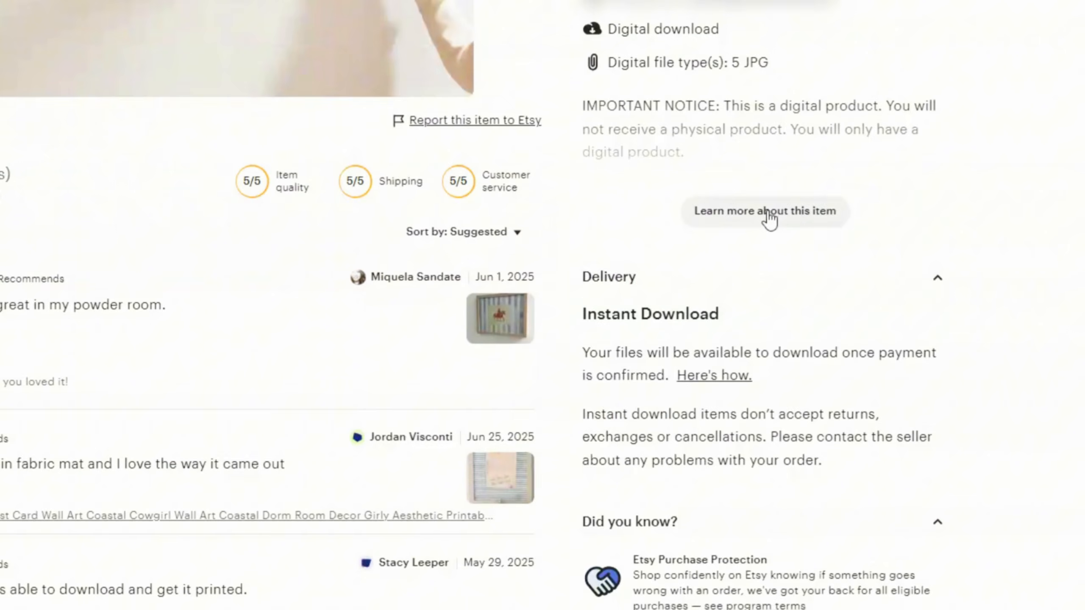
click(798, 223)
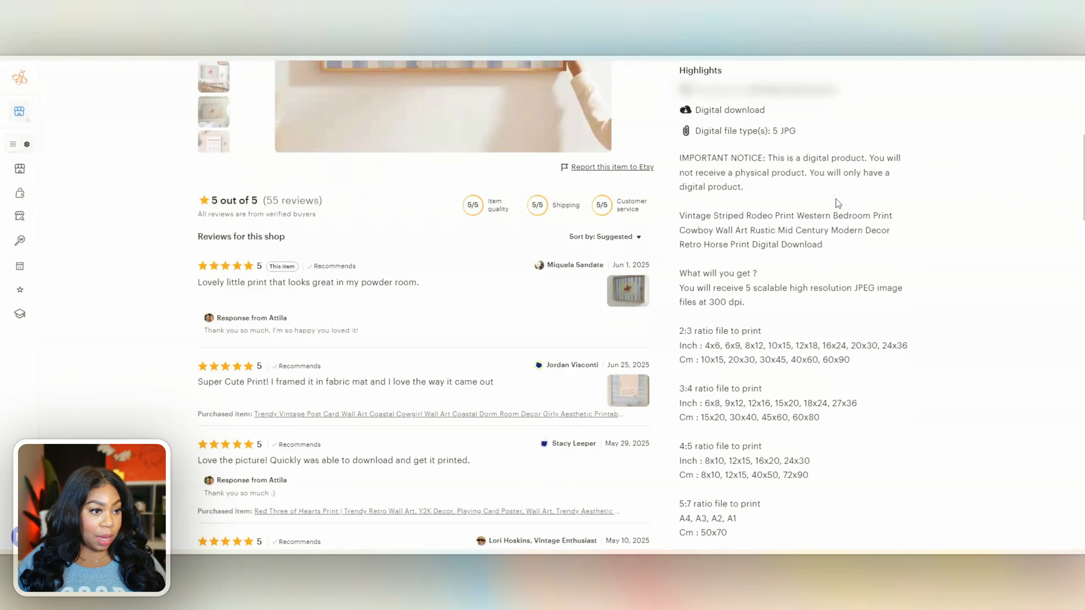
scroll(832, 175, down, 3)
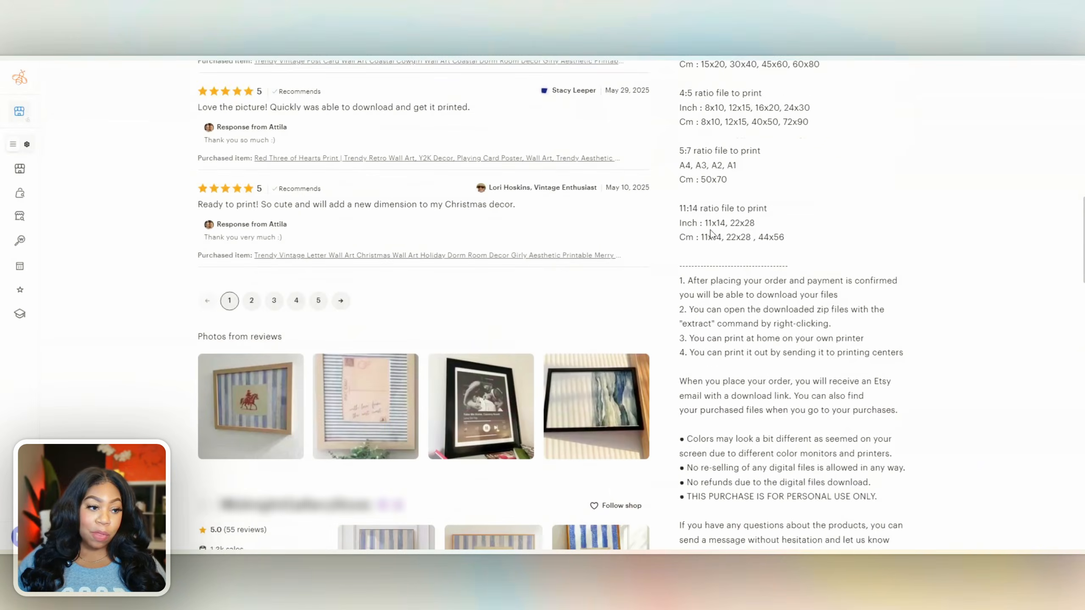
scroll(671, 244, down, 3)
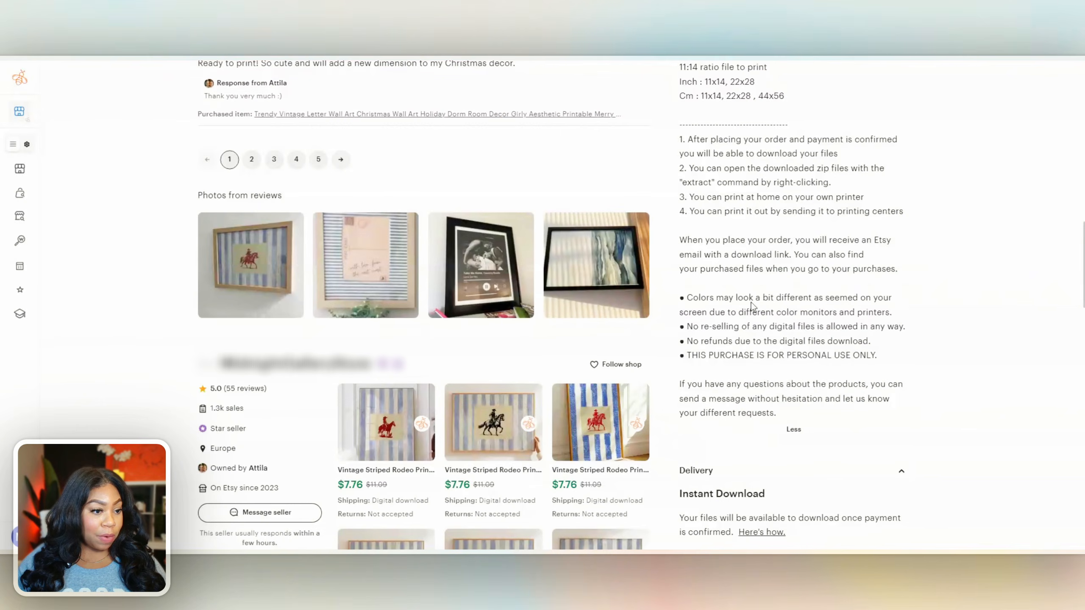
scroll(755, 292, down, 2)
scroll(754, 293, up, 7)
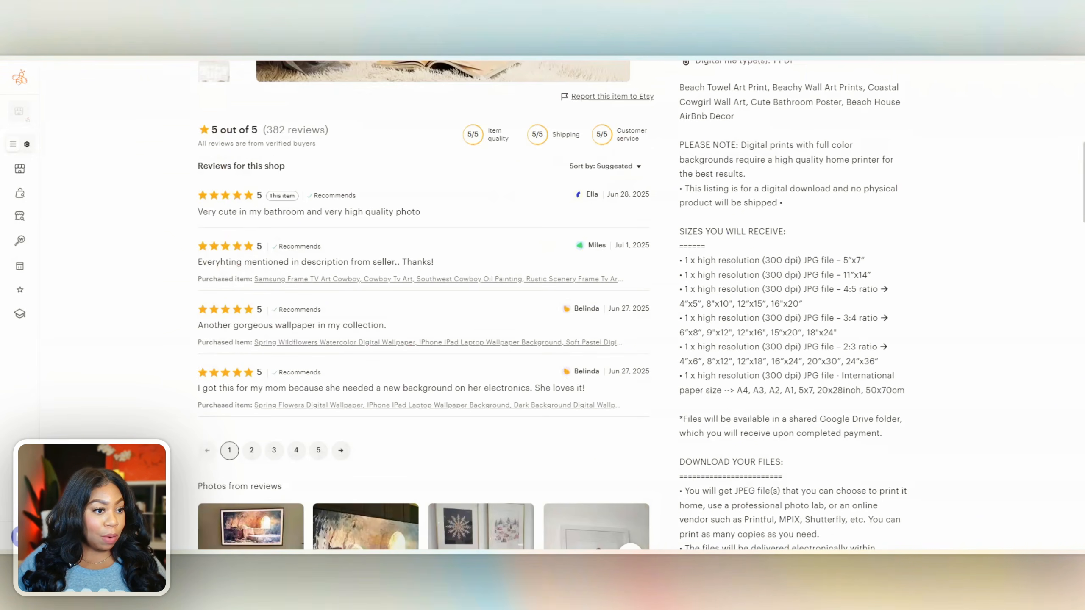
Copy the beach towel listing's "PLEASE NOTE" paragraph and digital-download line onto a new line of the ChatGPT prompt
scroll(836, 256, up, 2)
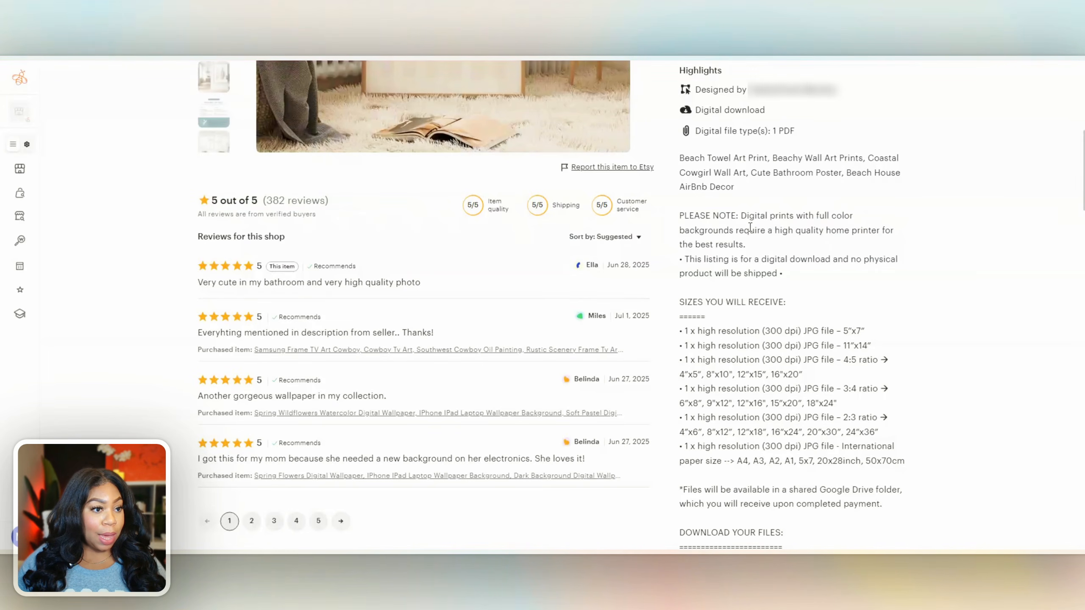
drag(783, 285, 681, 219)
key(ctrl+c)
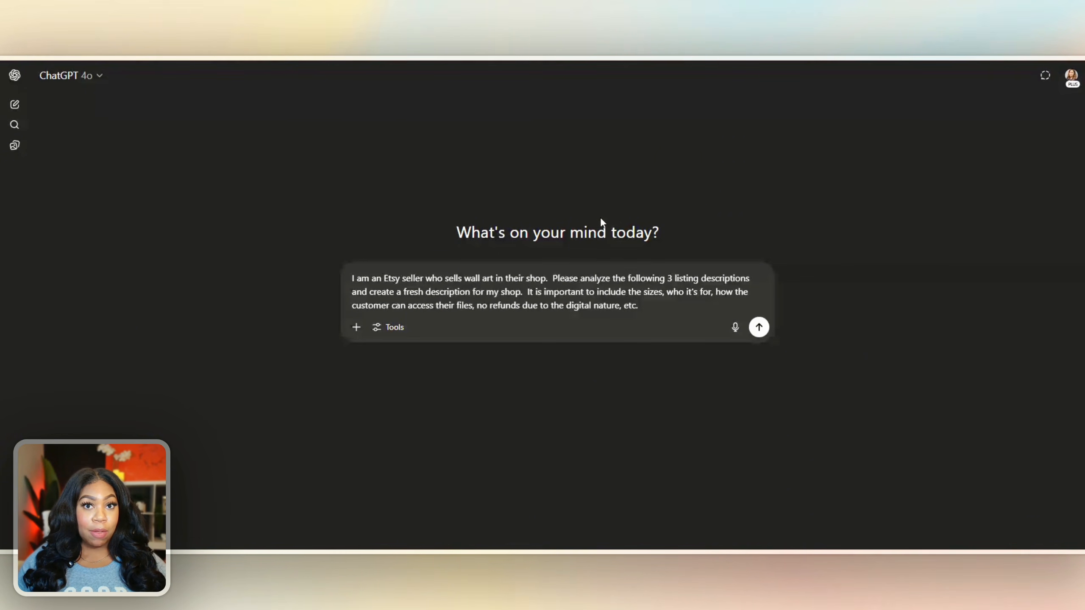
key(shift+Return)
key(ctrl+v)
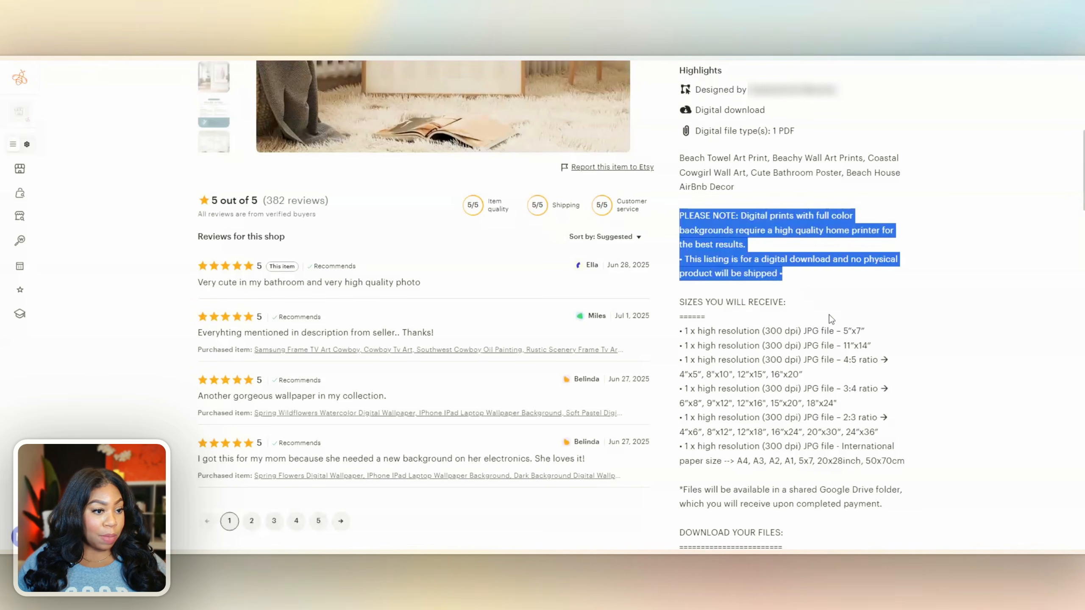
Copy the beach towel listing's note about the shared Google Drive folder onto a new line of the ChatGPT prompt
scroll(829, 315, down, 3)
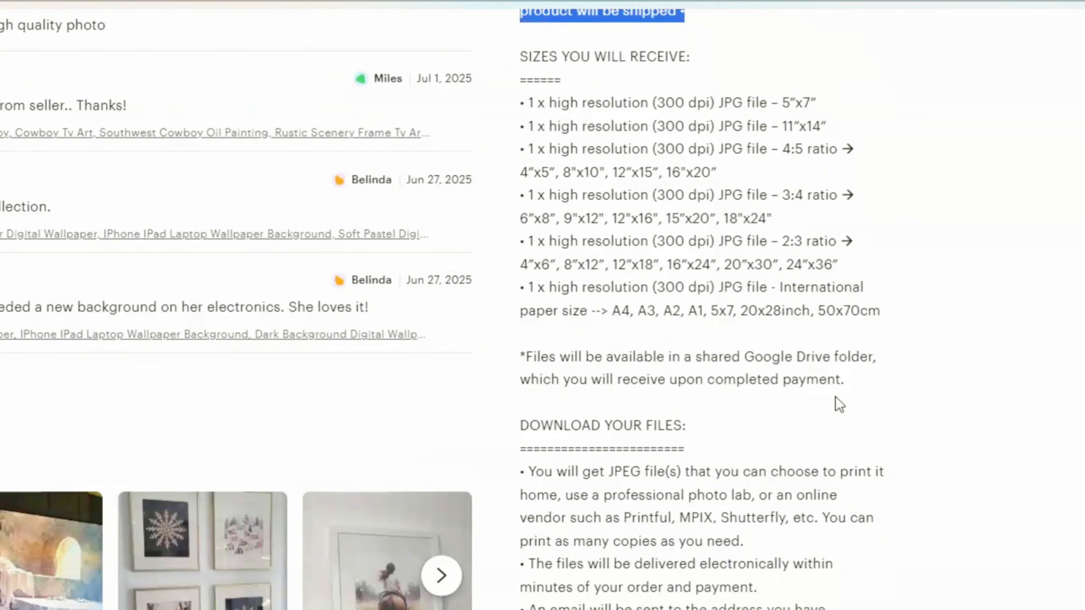
drag(845, 380, 527, 354)
key(ctrl+c)
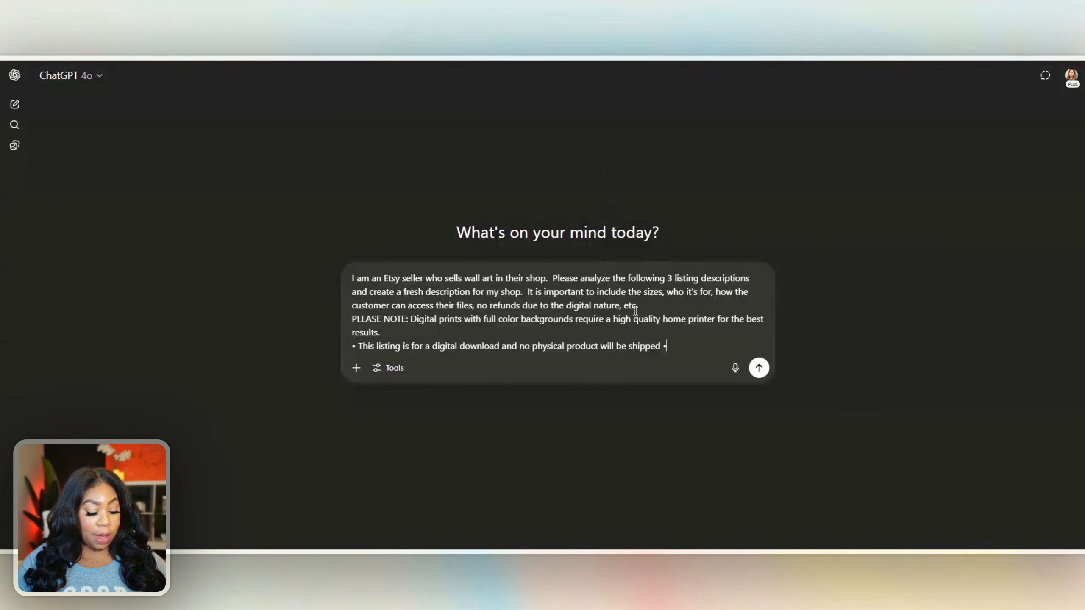
key(shift+Return)
key(ctrl+v)
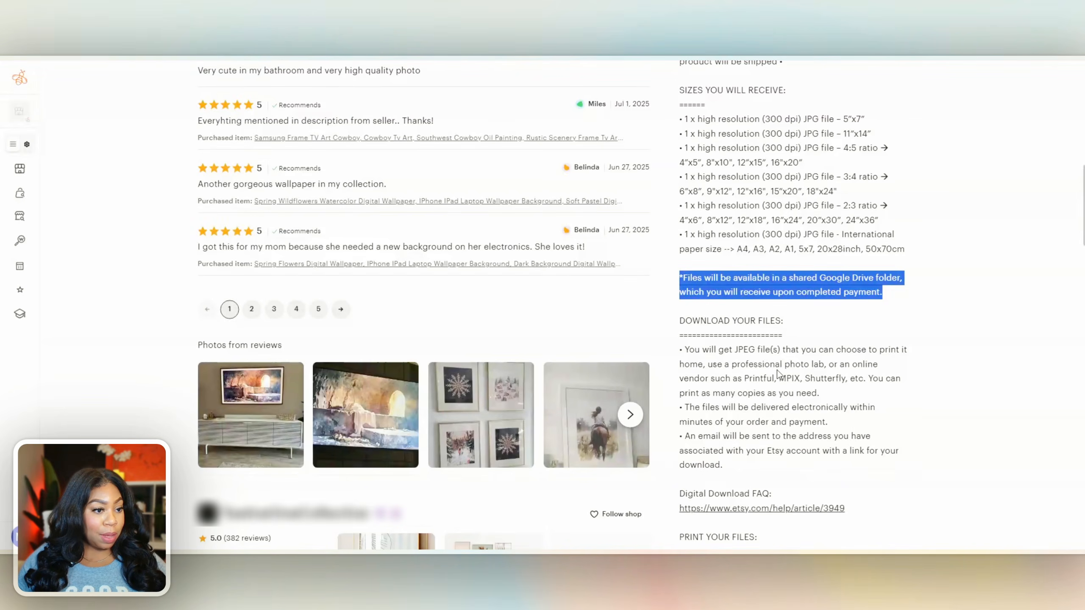
Copy the beach towel listing's "Digital Download FAQ" heading and Etsy help link onto a new line of the ChatGPT prompt
scroll(776, 370, down, 3)
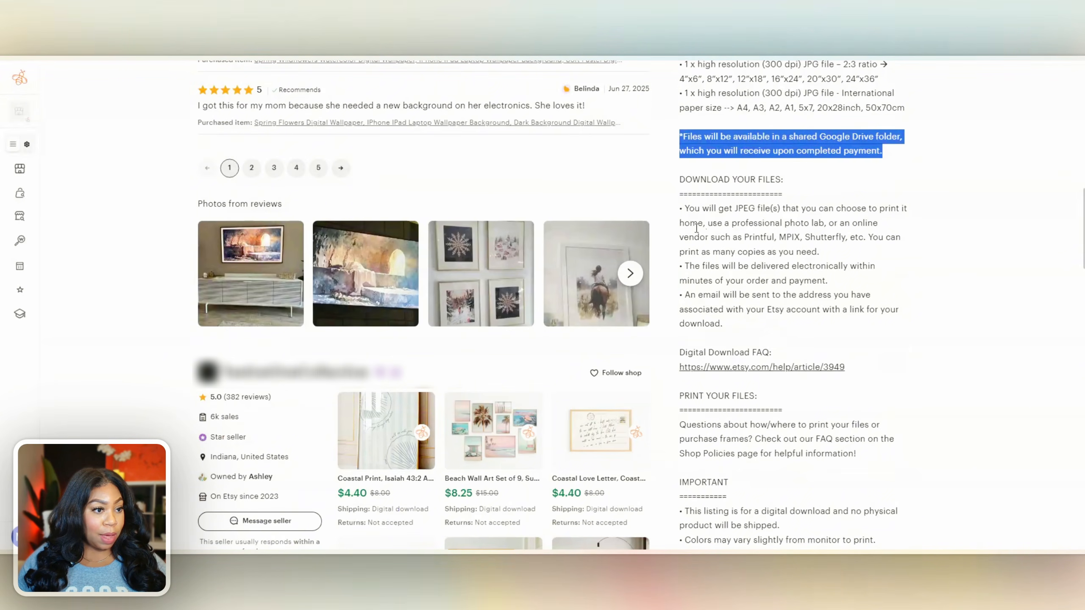
drag(853, 366, 677, 358)
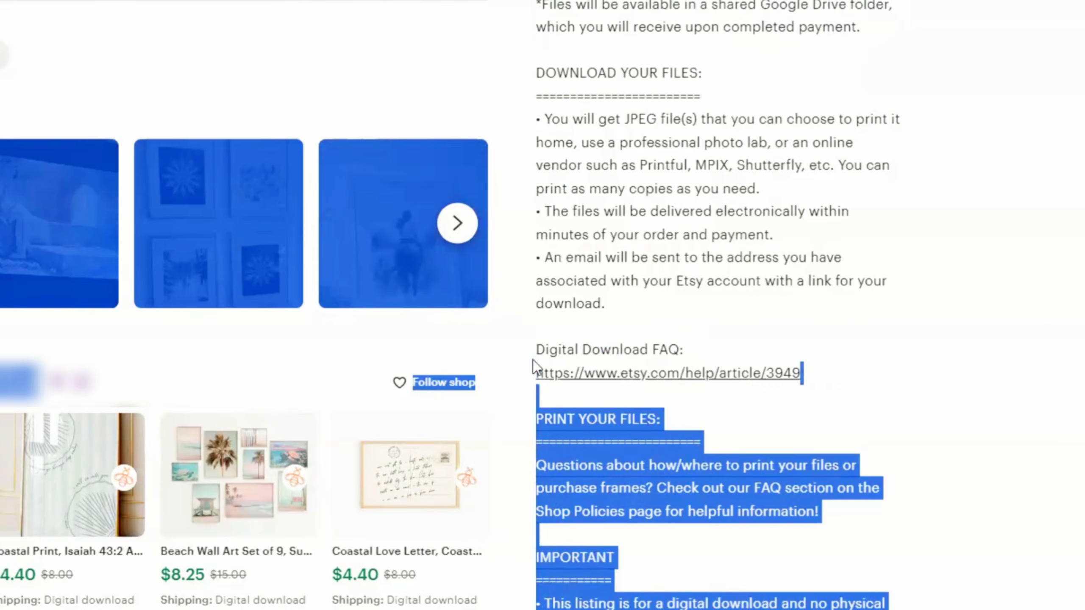
drag(852, 346, 546, 355)
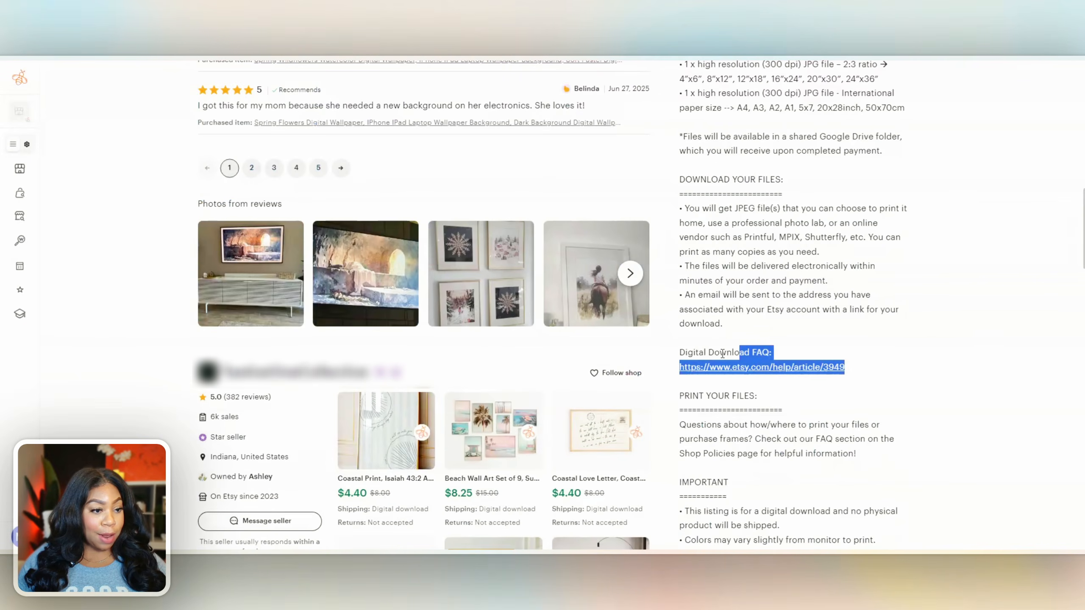
drag(686, 355, 679, 354)
key(ctrl+c)
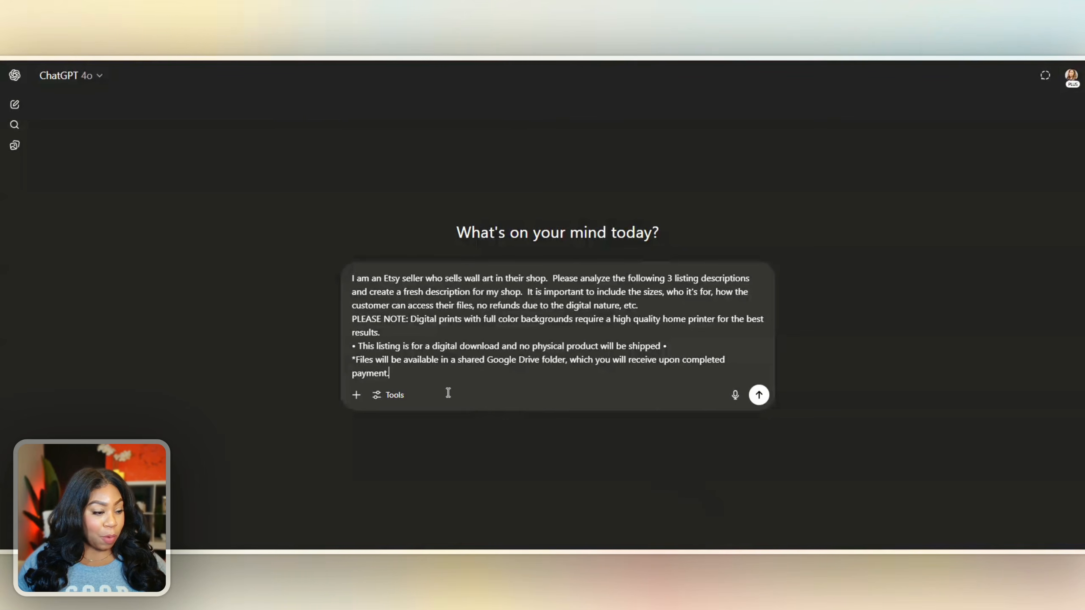
key(shift+Return)
key(ctrl+v)
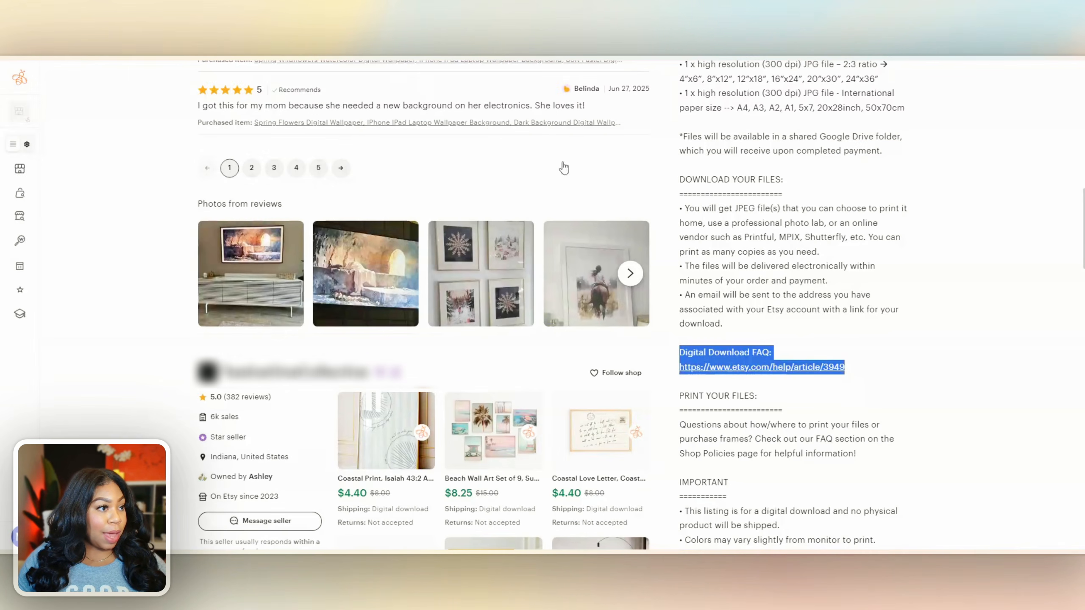
Copy the beach towel listing's note about downloading on a computer or laptop, not phones, into the ChatGPT prompt
scroll(750, 293, down, 5)
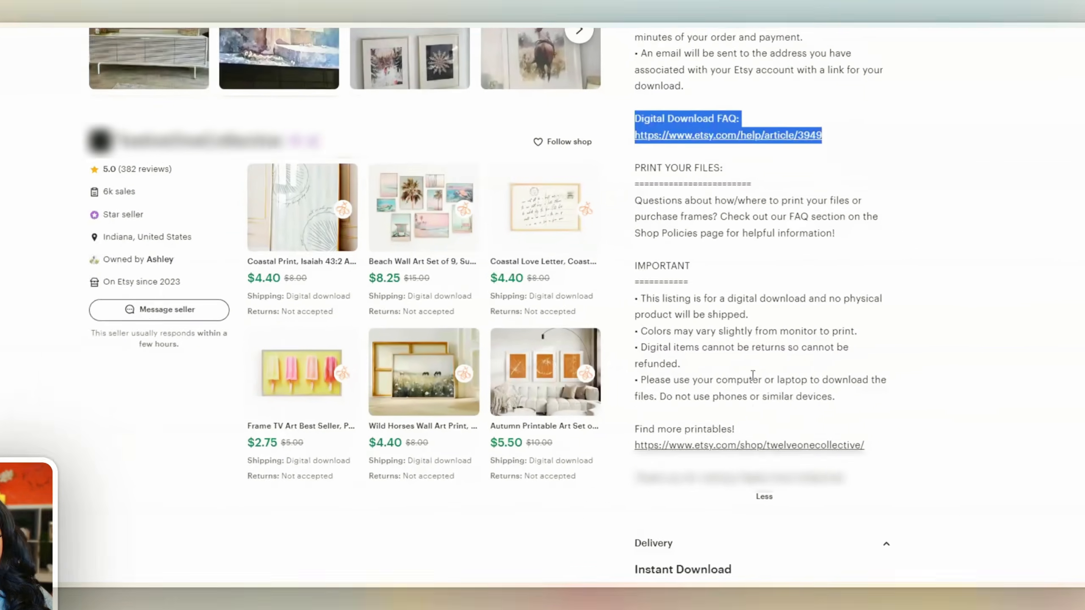
drag(765, 435, 507, 321)
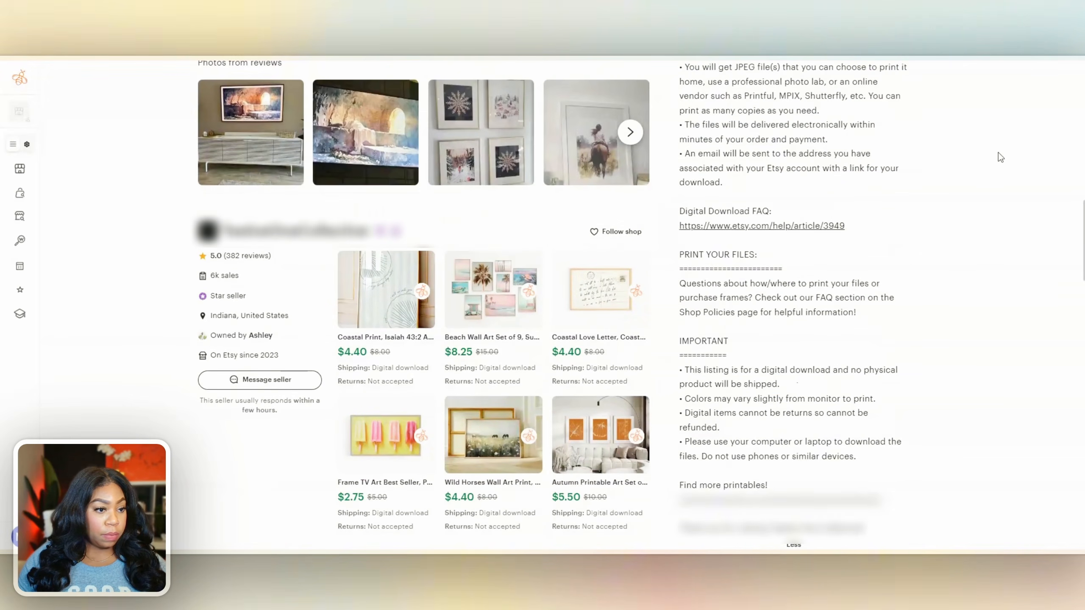
scroll(998, 153, down, 2)
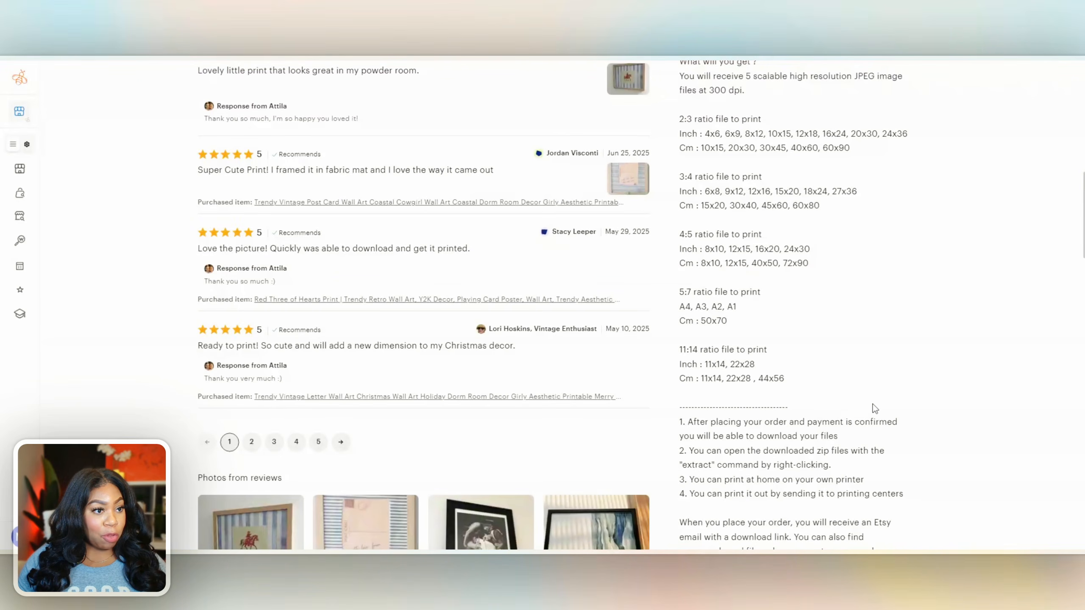
Copy the rodeo print listing's size lists, from the 2:3 ratio through the 11:14 ratio, onto a new line of the ChatGPT prompt
scroll(873, 404, up, 6)
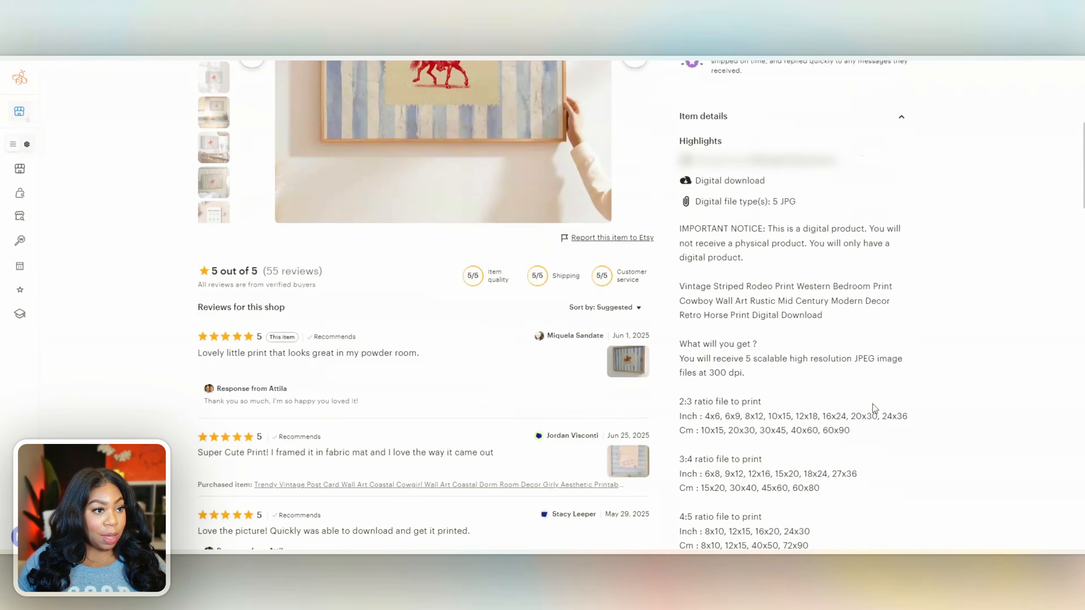
scroll(769, 262, down, 2)
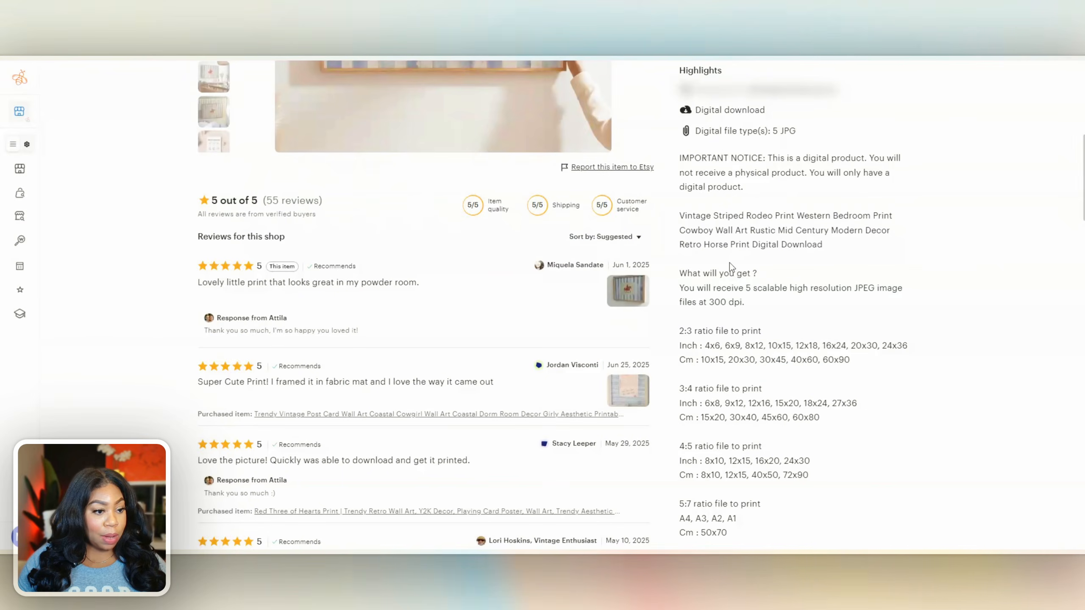
scroll(517, 328, down, 3)
scroll(730, 263, down, 2)
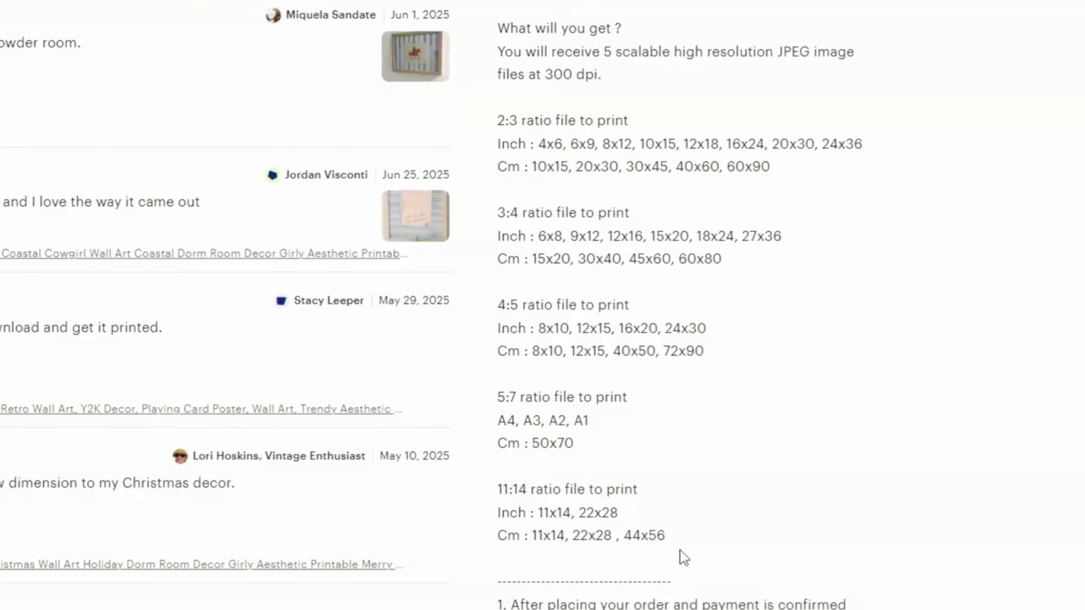
drag(676, 548, 496, 128)
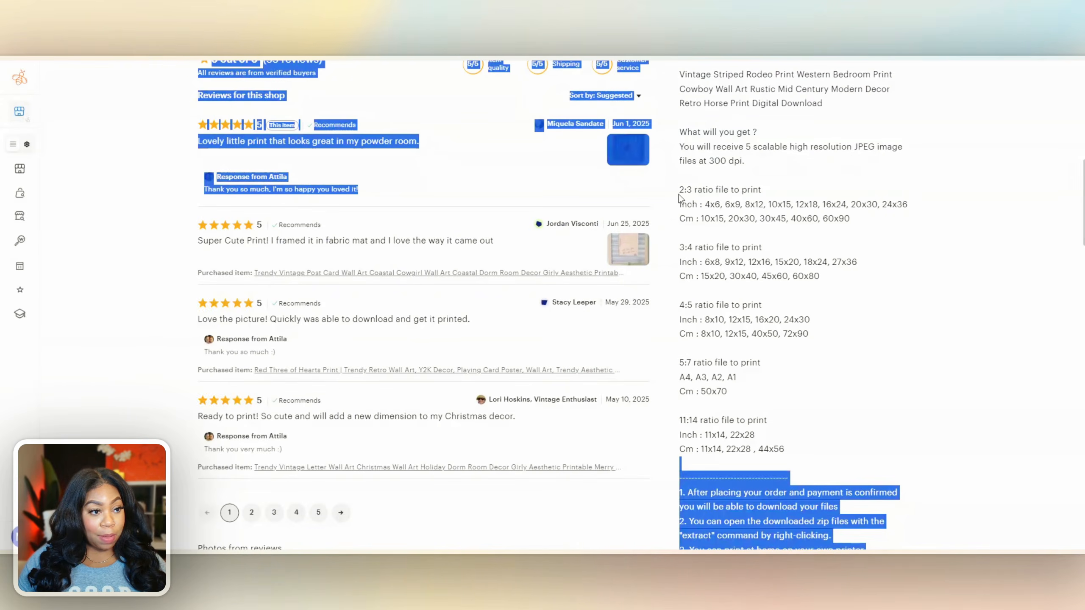
drag(679, 197, 679, 189)
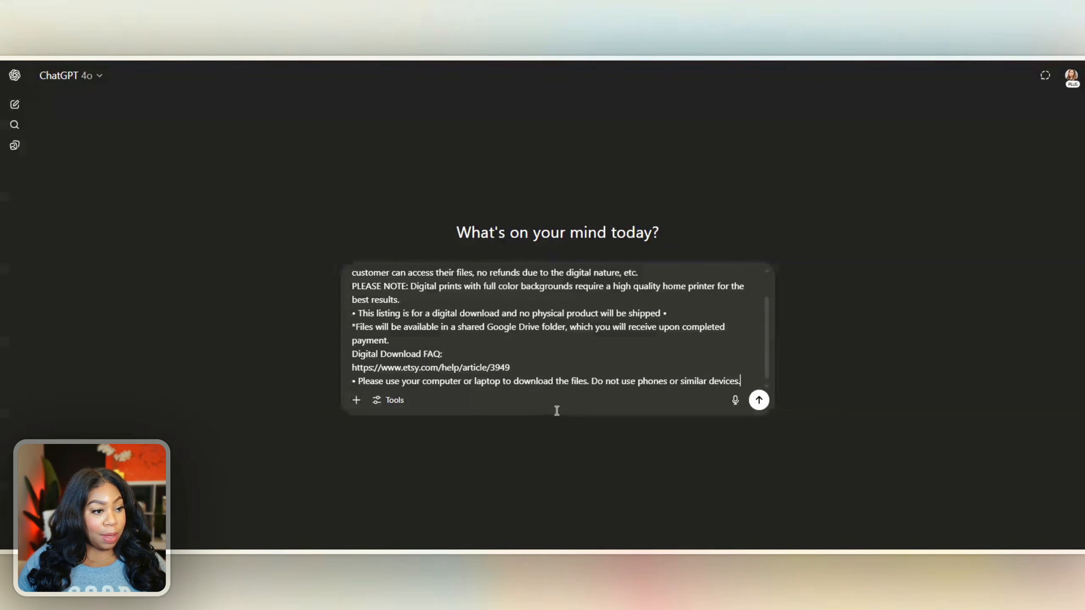
key(shift+Return)
scroll(631, 386, up, 3)
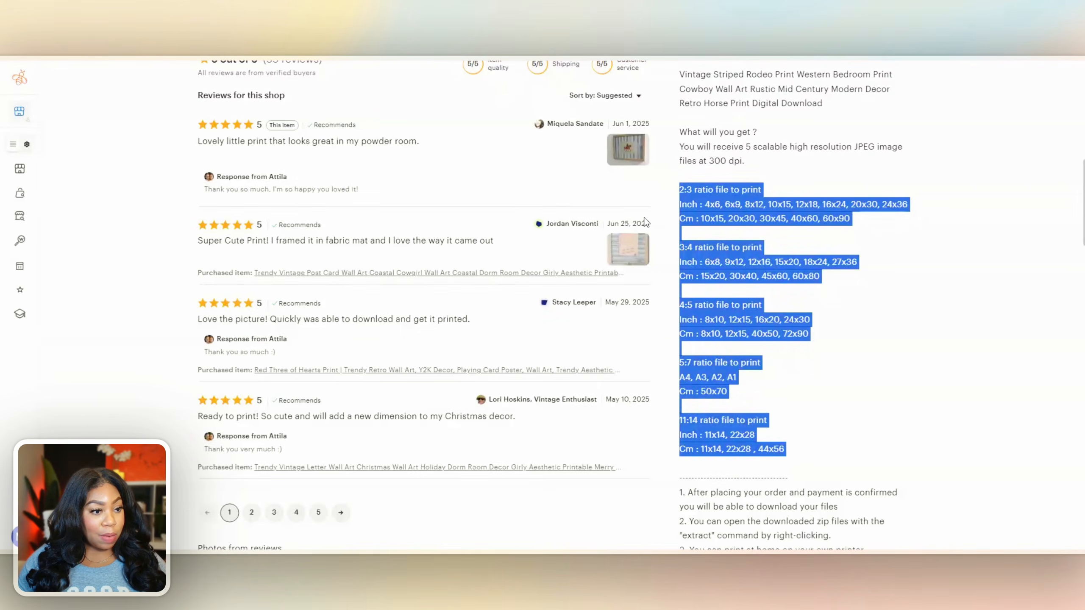
Copy the rodeo print listing's numbered download and printing instructions, Etsy email note and color-difference disclaimer to the end of the ChatGPT prompt
click(916, 365)
scroll(916, 366, down, 8)
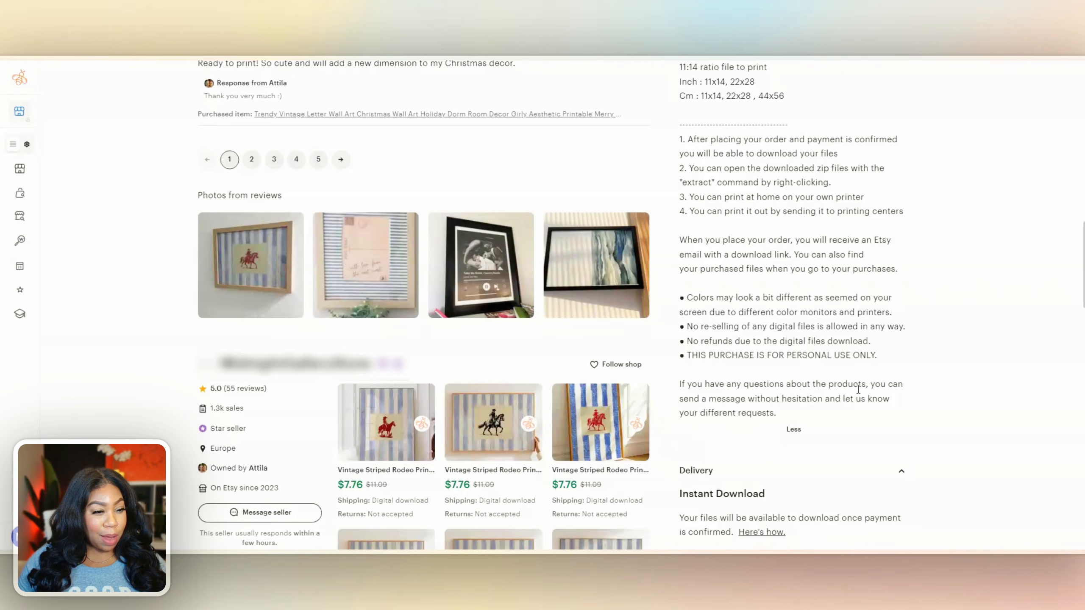
scroll(871, 385, up, 2)
drag(897, 383, 673, 215)
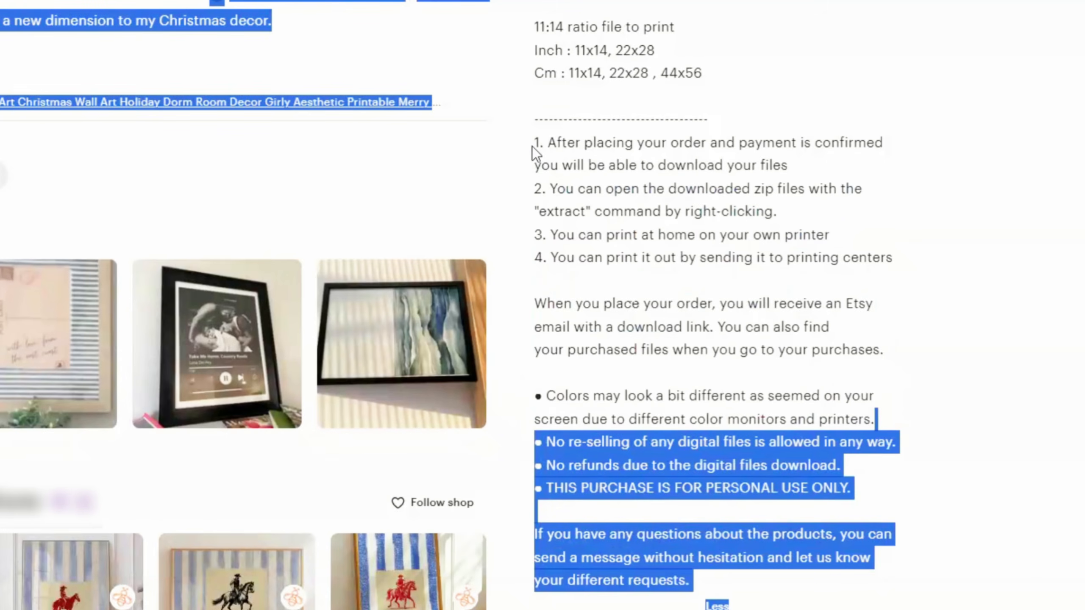
drag(533, 147, 535, 144)
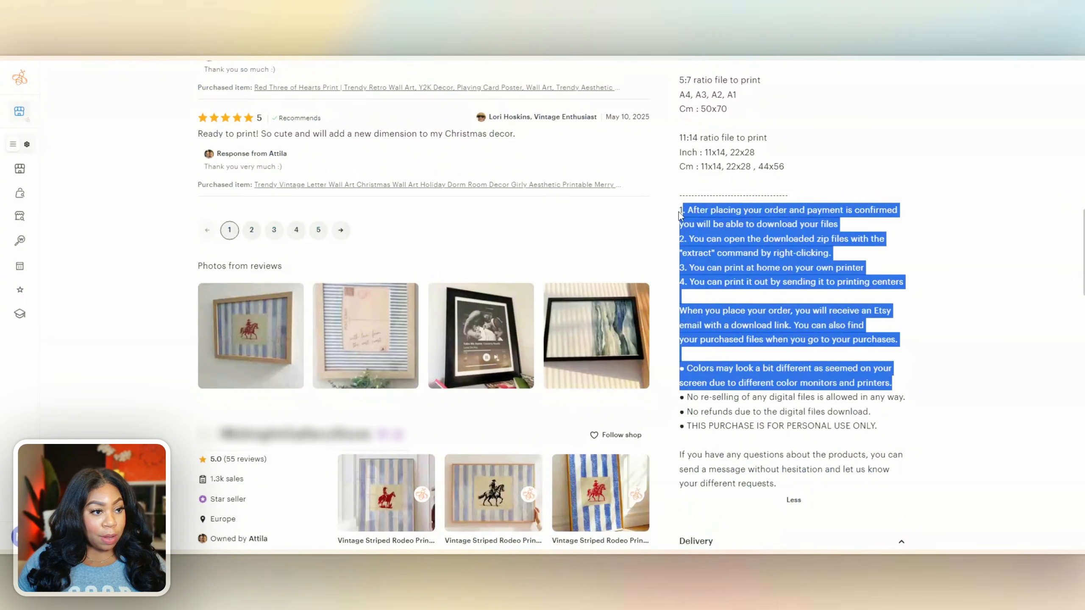
drag(679, 212, 682, 212)
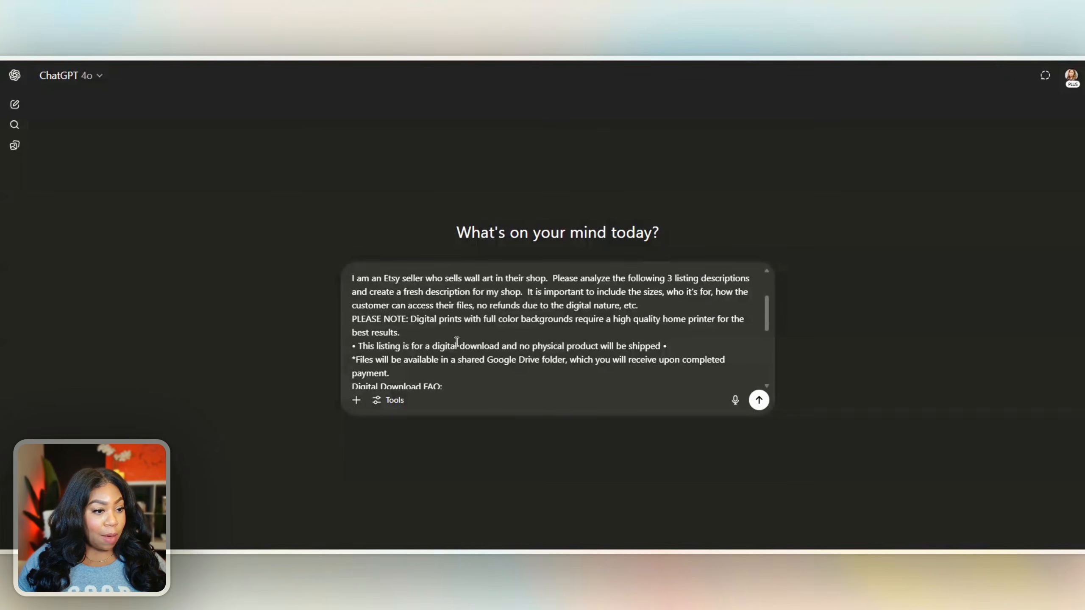
key(ctrl+v)
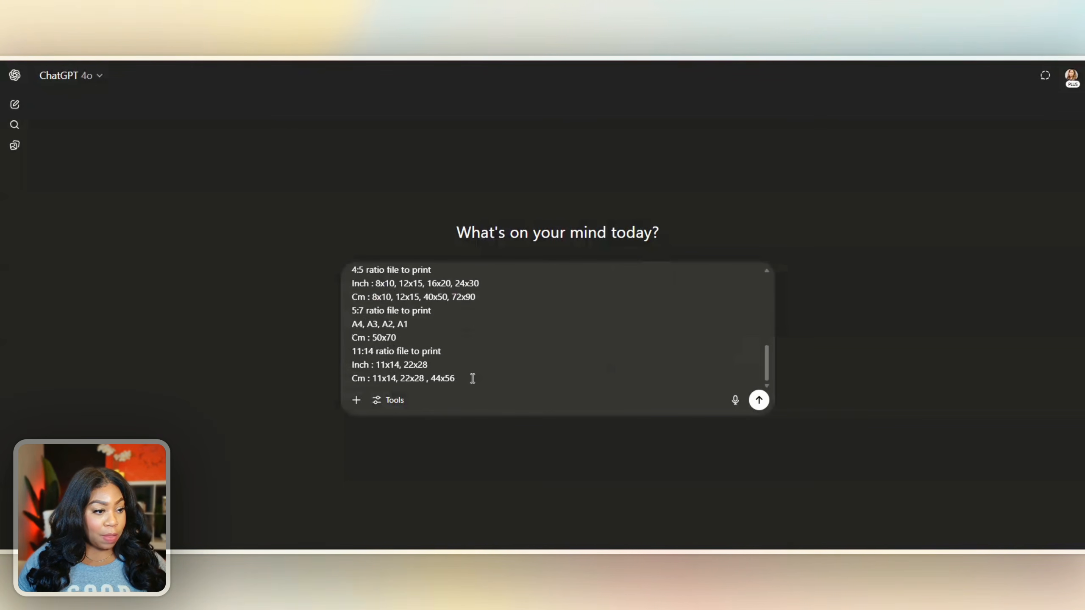
Submit the assembled prompt to ChatGPT and review the generated listing description from the introduction through the "Please Read" section
scroll(472, 377, up, 5)
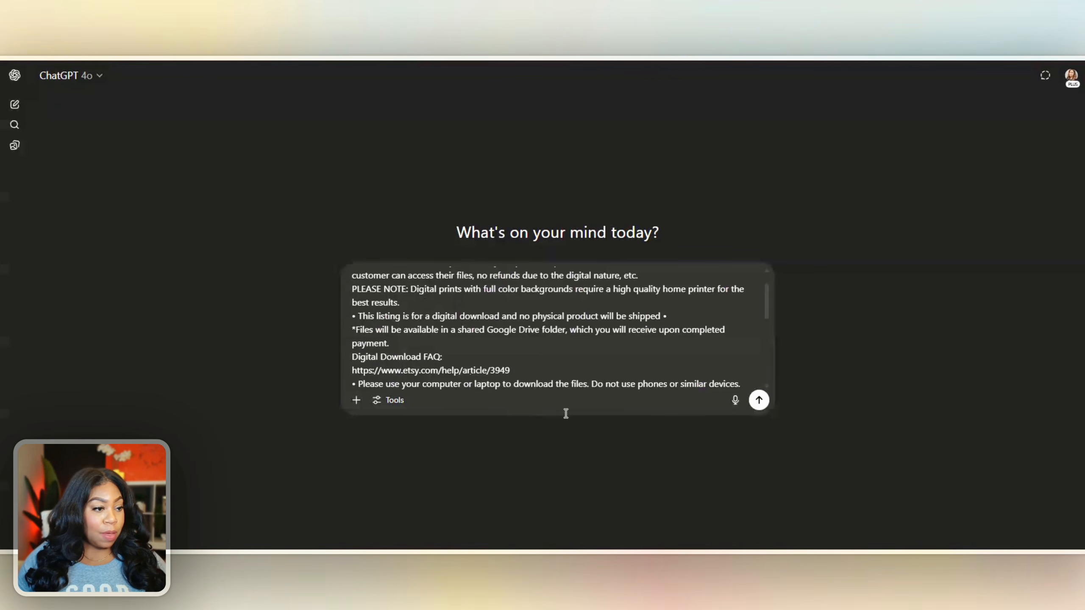
click(759, 401)
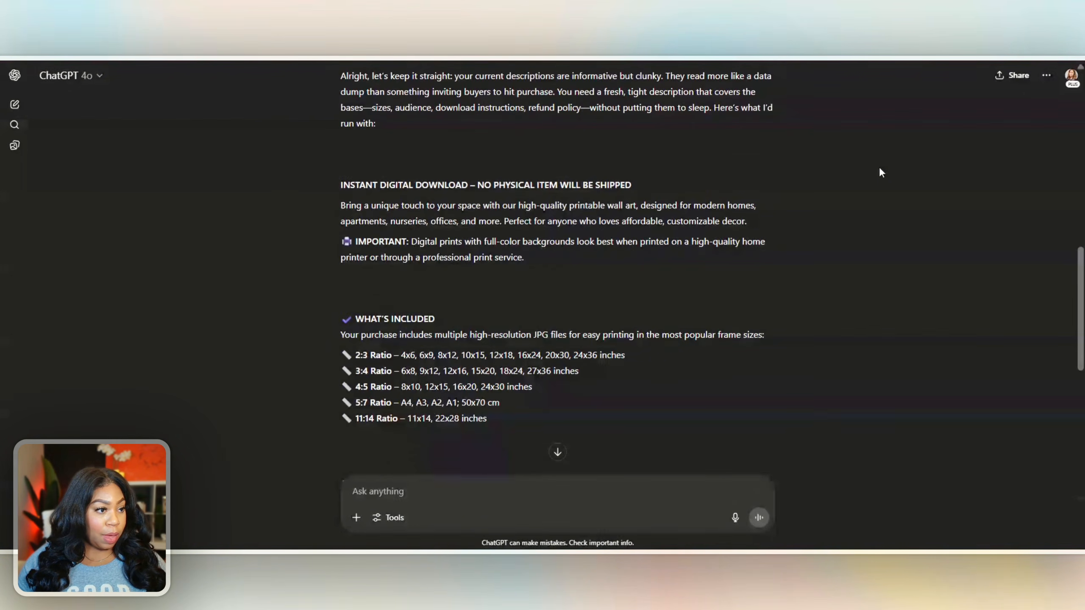
scroll(880, 170, down, 2)
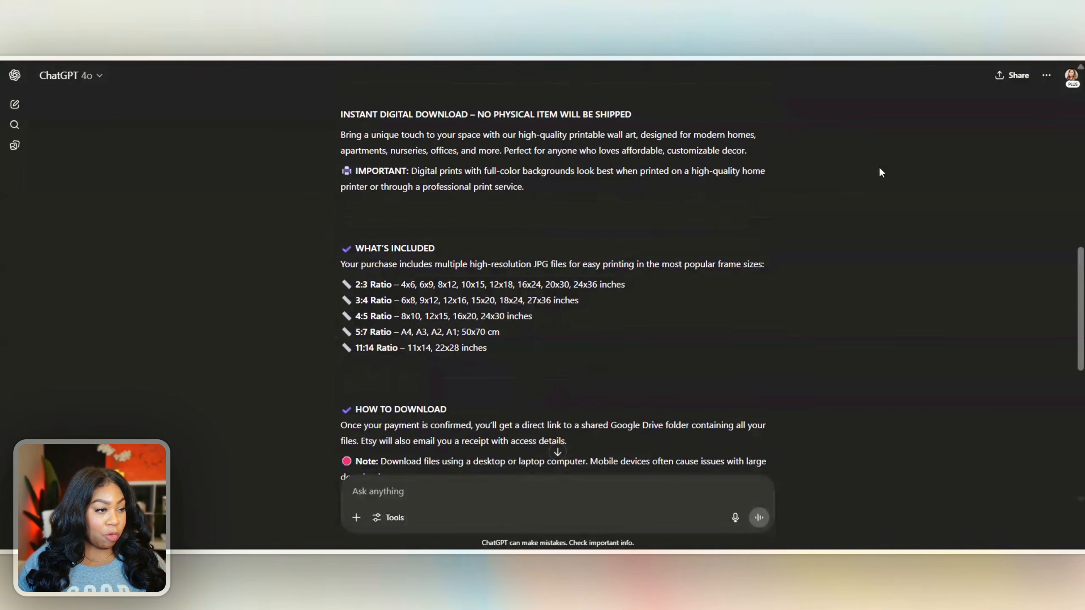
scroll(936, 241, down, 4)
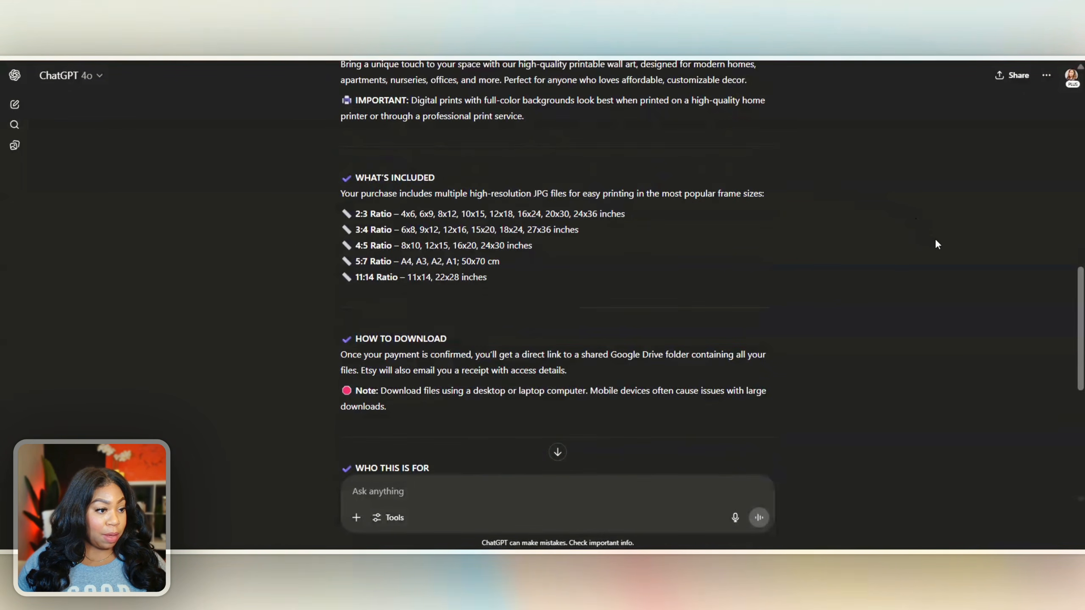
scroll(935, 241, down, 8)
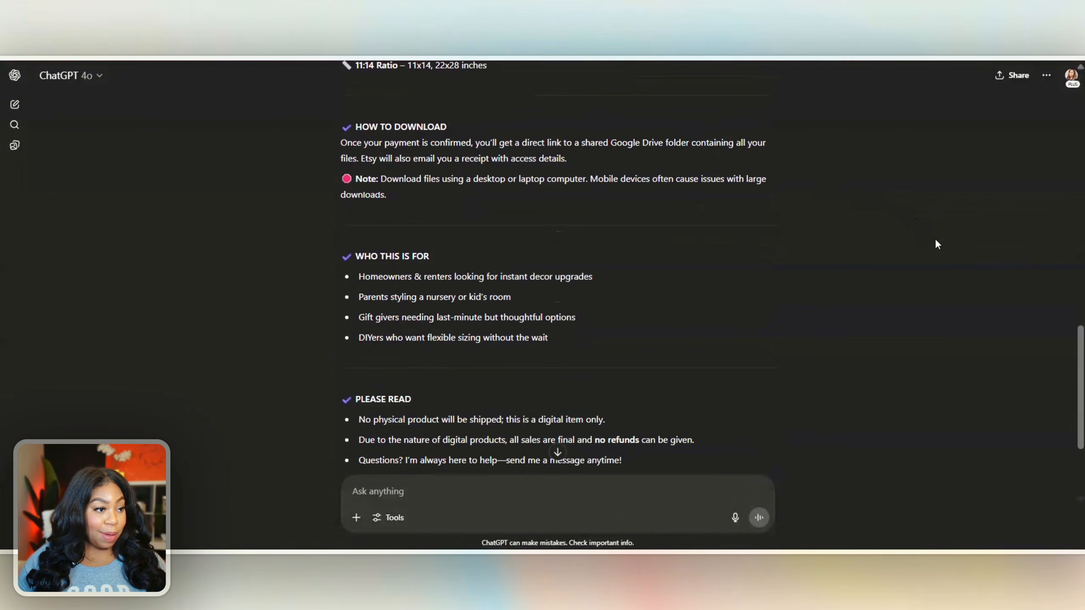